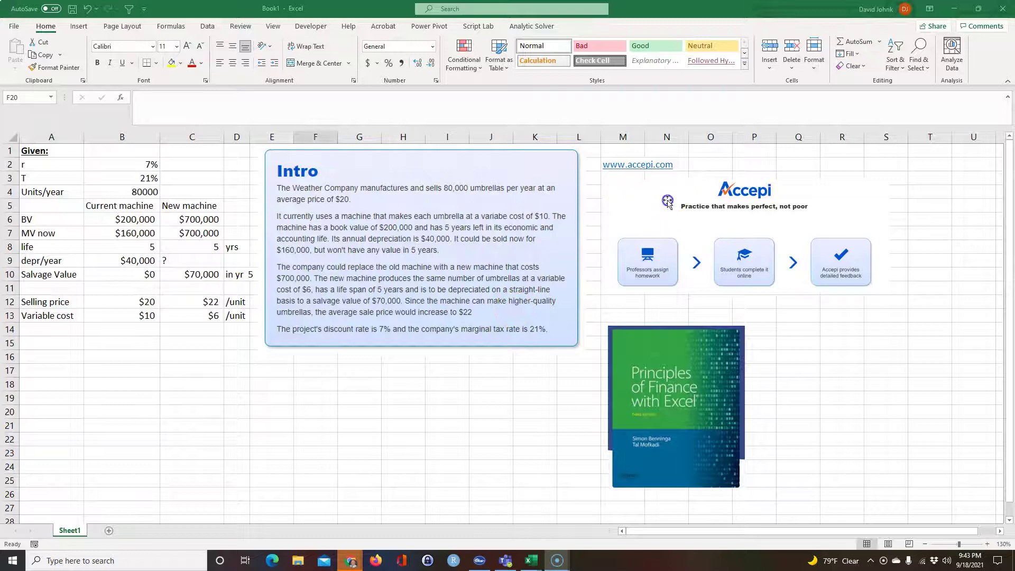
Nudge the Accepi graphic upward and place the book cover image just beneath it.
mouse_move(658, 205)
left_mouse_down()
mouse_move(655, 217)
mouse_move(647, 211)
mouse_move(661, 216)
left_mouse_up()
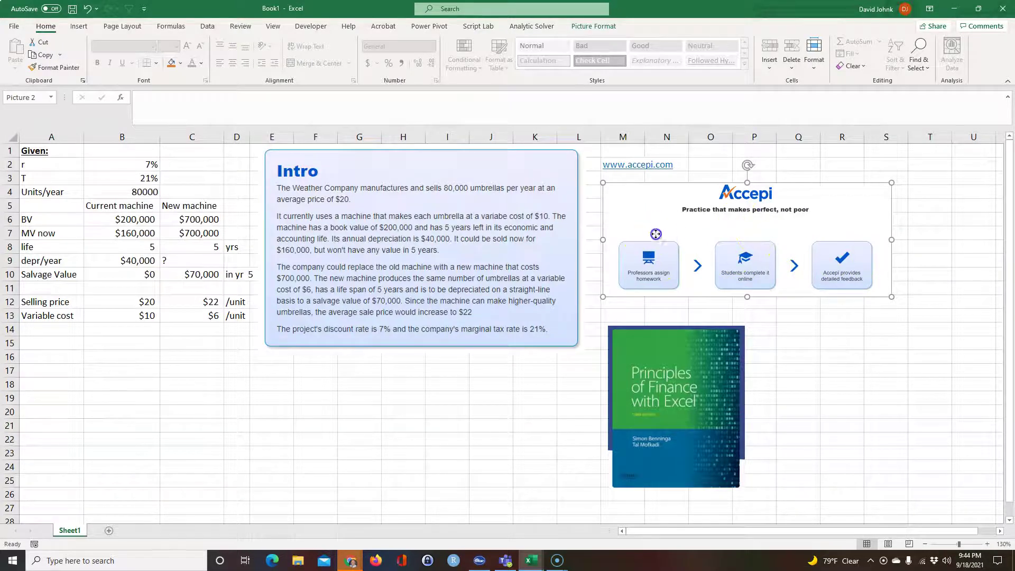
left_click_drag(655, 233, 655, 224)
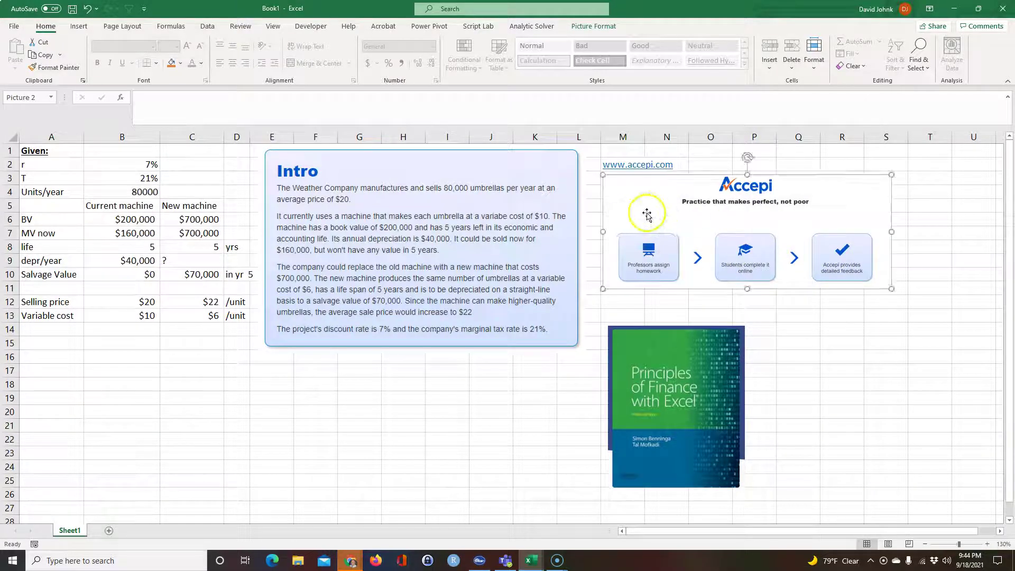
left_click(676, 334)
left_click_drag(674, 348, 683, 326)
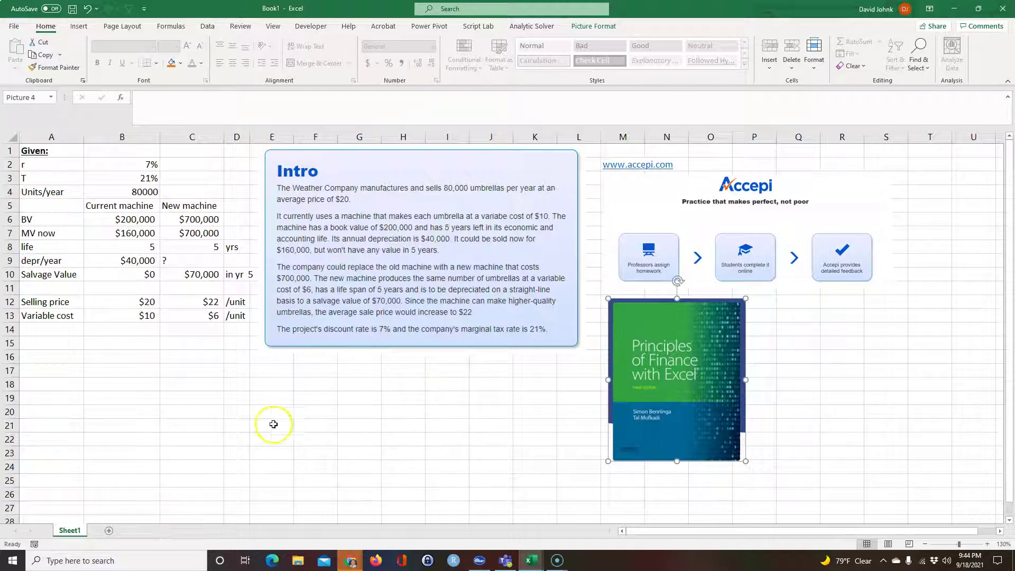
left_click(140, 383)
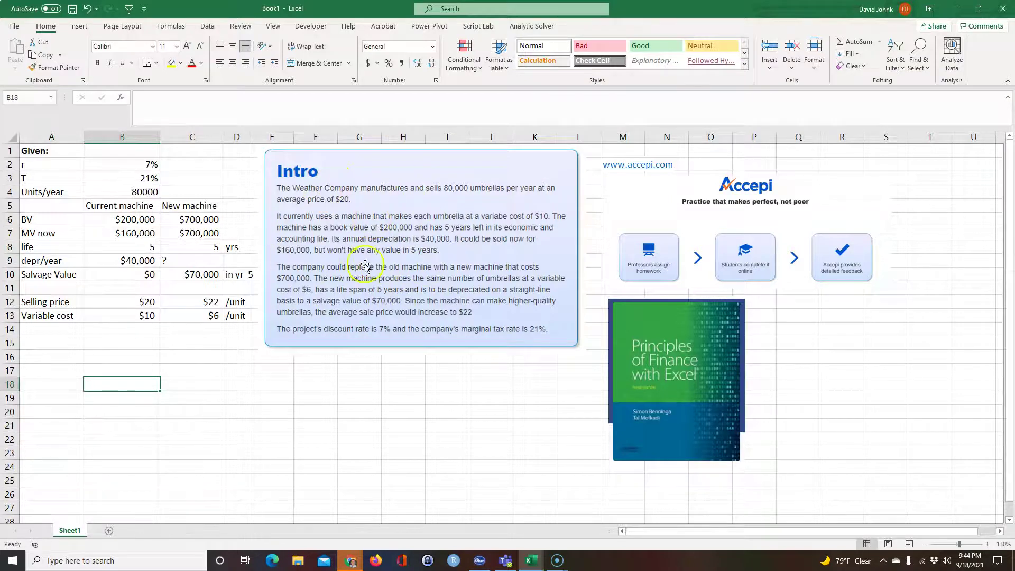
left_click_drag(29, 152, 259, 317)
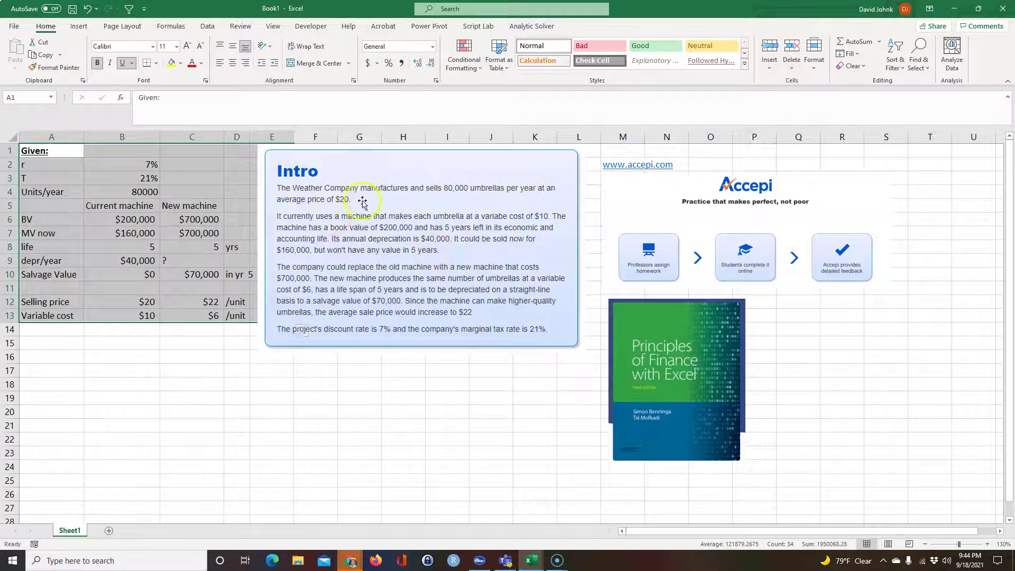
left_click(159, 192)
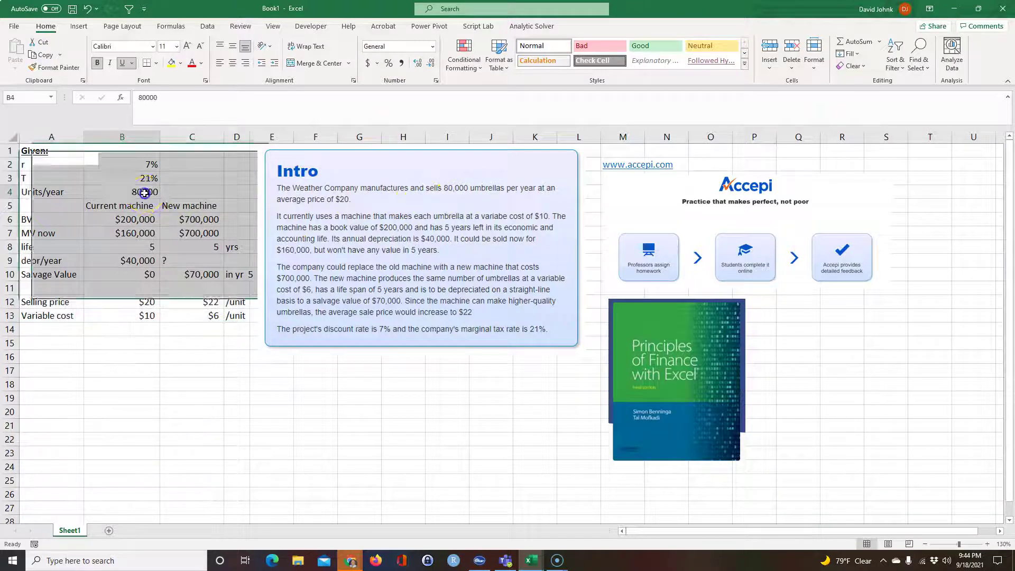
left_click(149, 178)
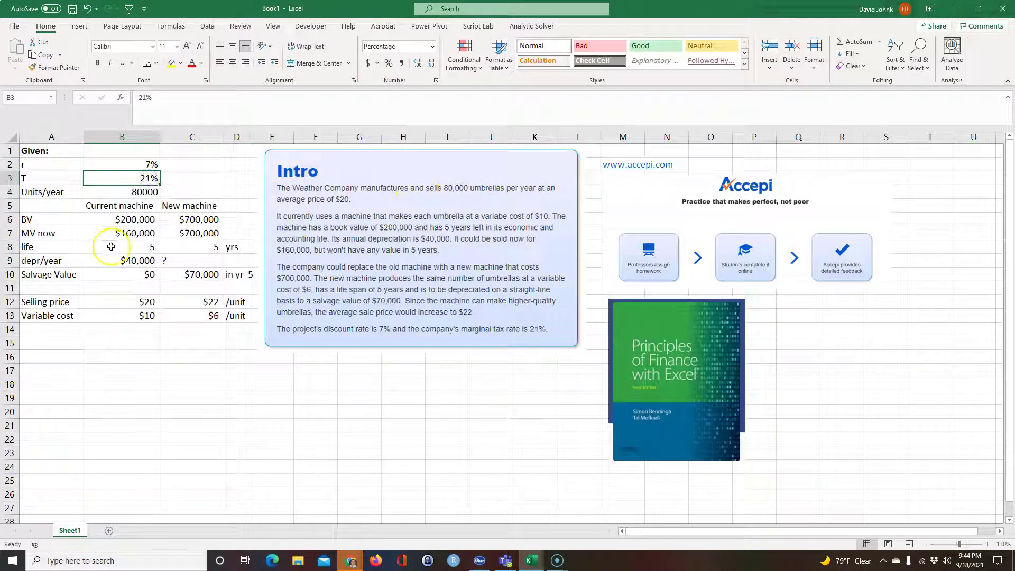
left_click(134, 166)
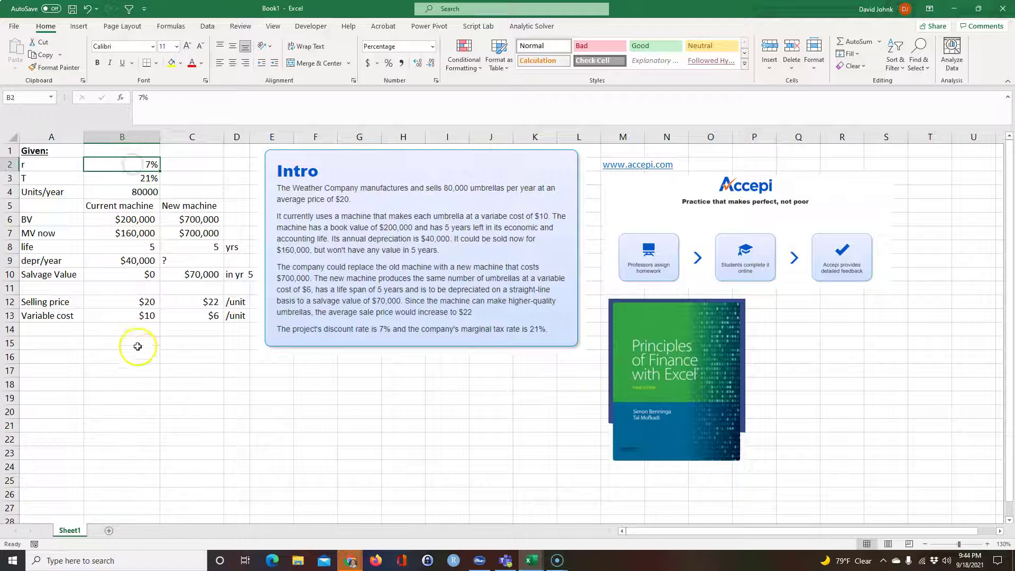
left_click(132, 205)
left_click(131, 218)
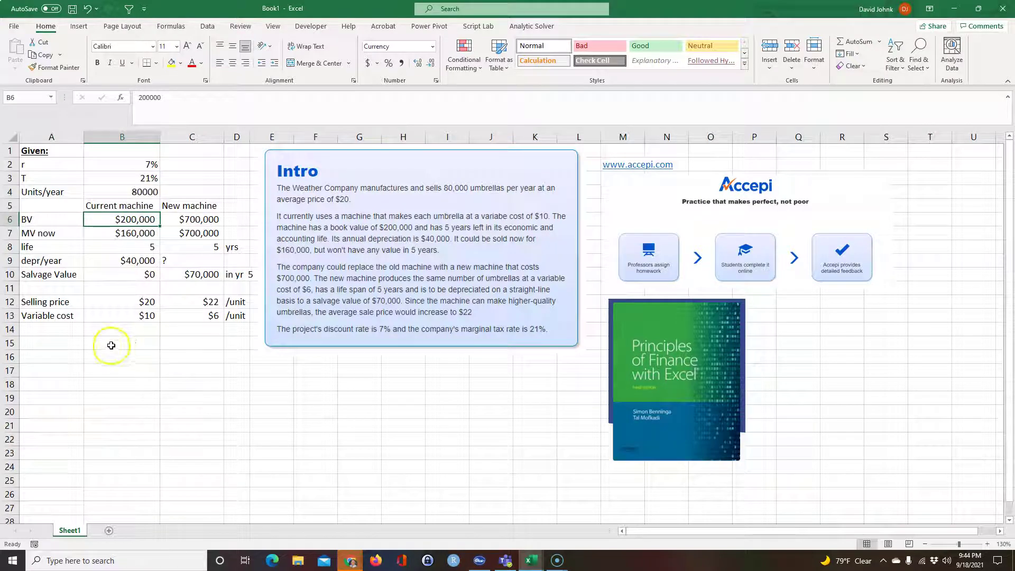
left_click(133, 235)
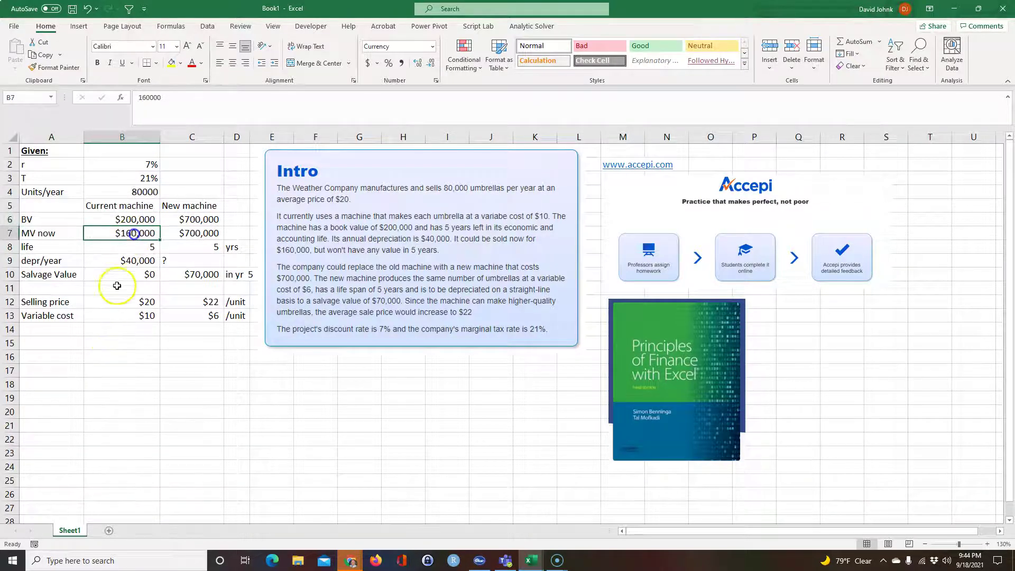
left_click(122, 248)
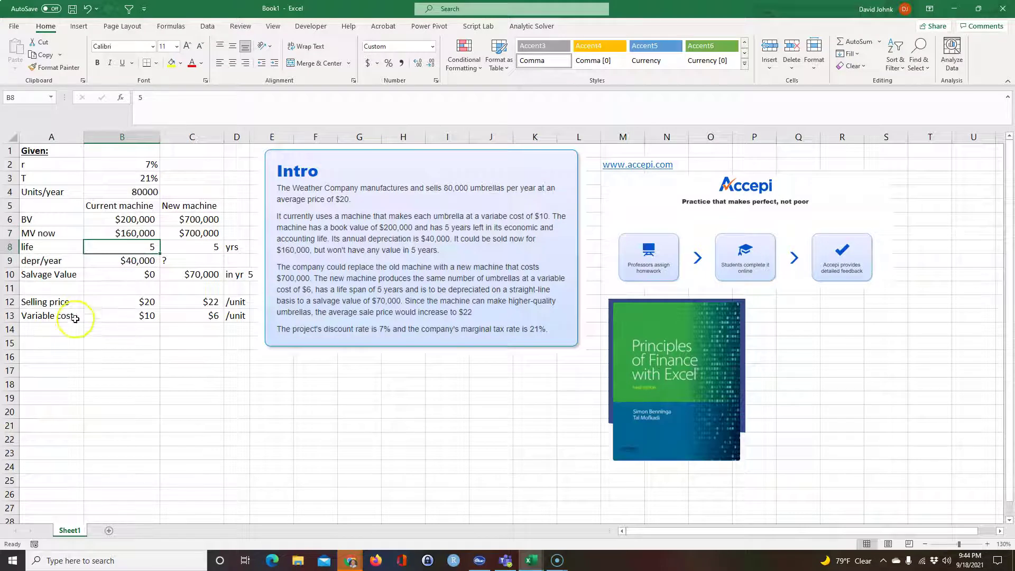
left_click(136, 257)
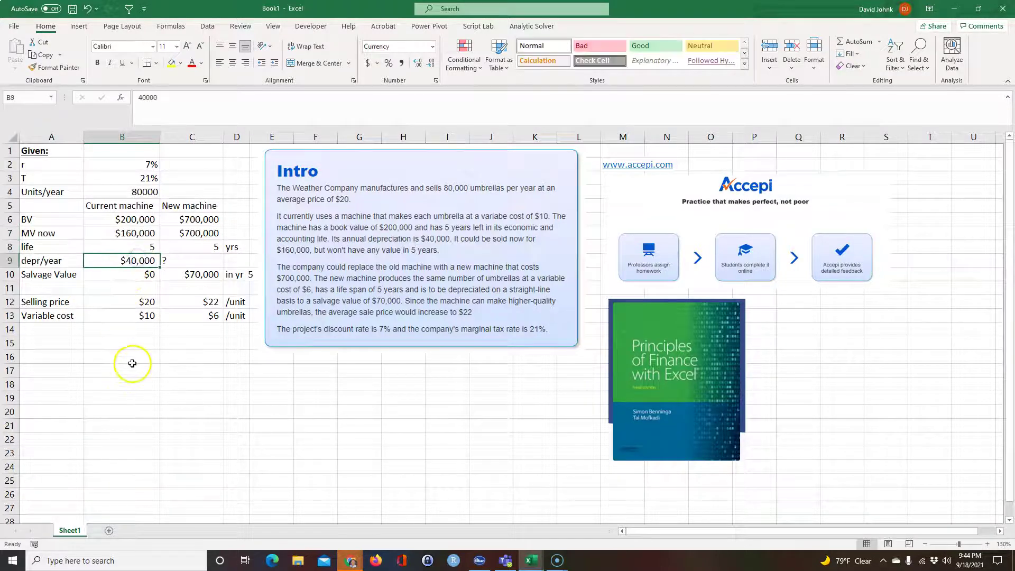
left_click(120, 218)
left_click(139, 260)
left_click(149, 244)
left_click(139, 259)
left_click(135, 219)
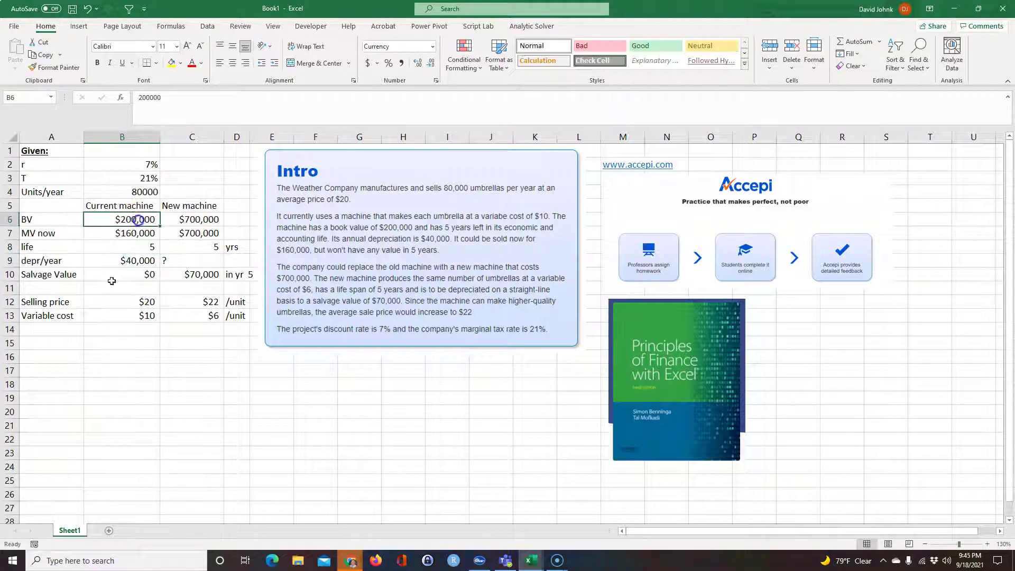
left_click(136, 273)
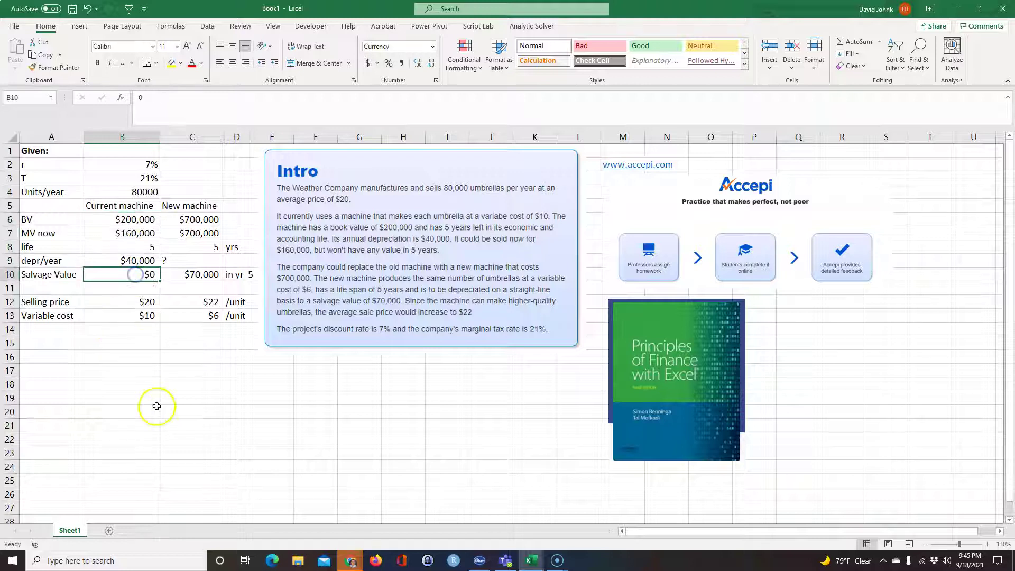
left_click(110, 301)
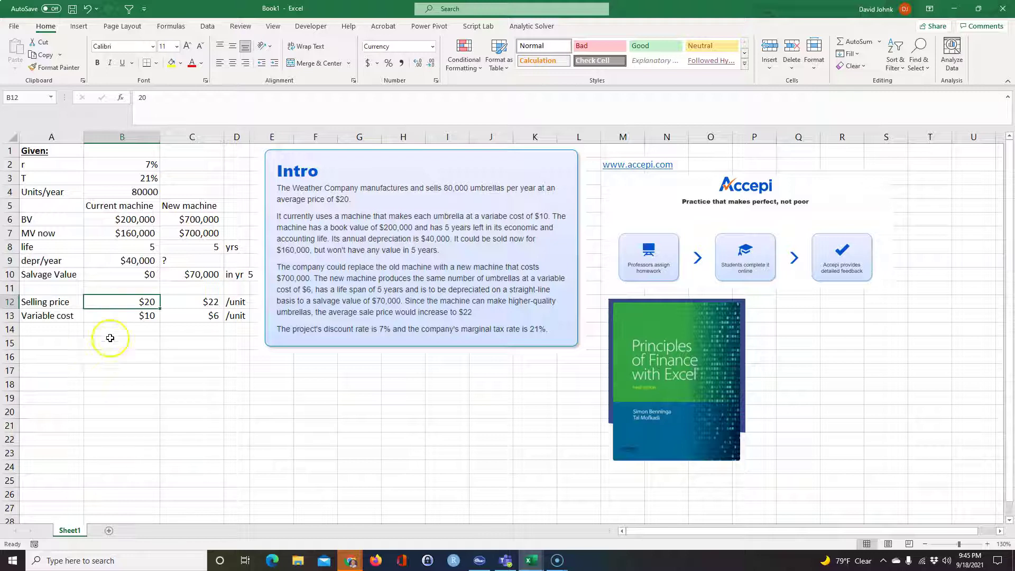
left_click(118, 316)
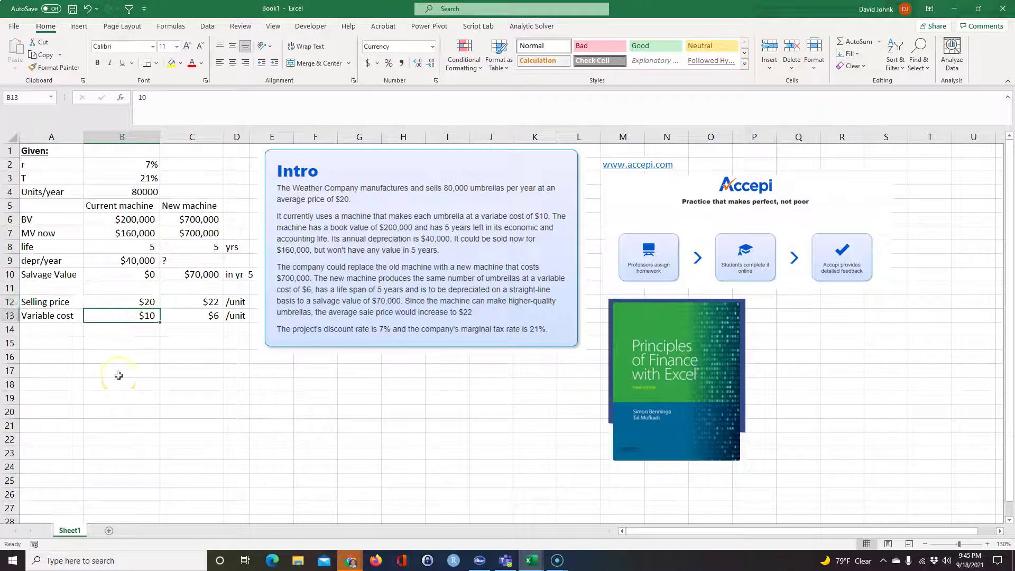
left_click(182, 206)
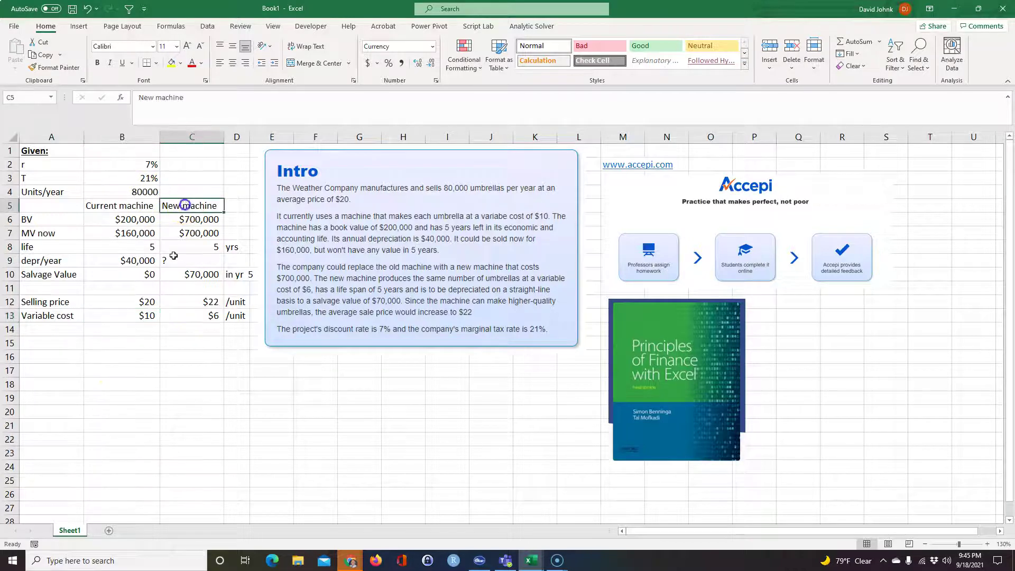
left_click(197, 219)
left_click(191, 236)
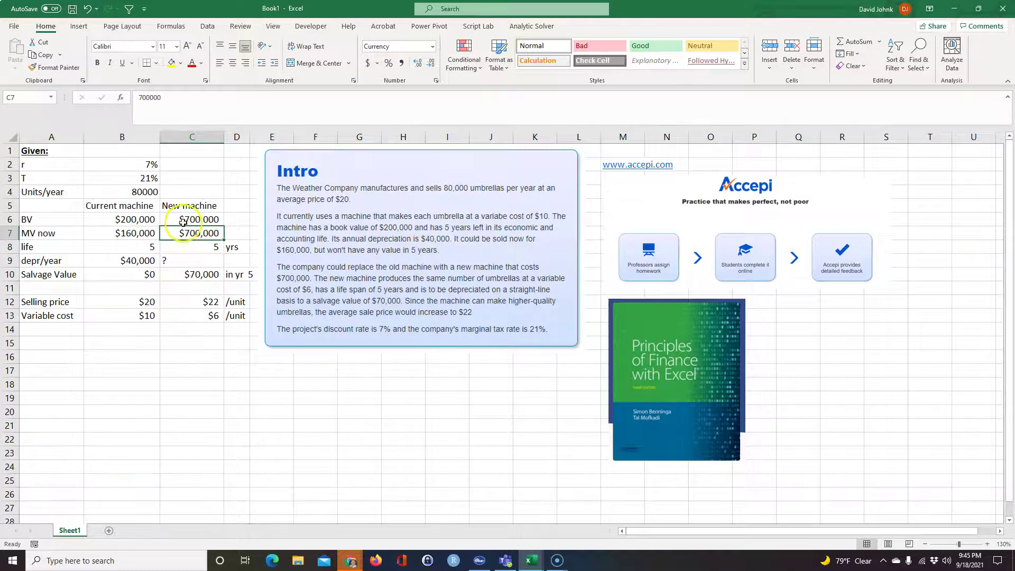
left_click(190, 233)
left_click(194, 250)
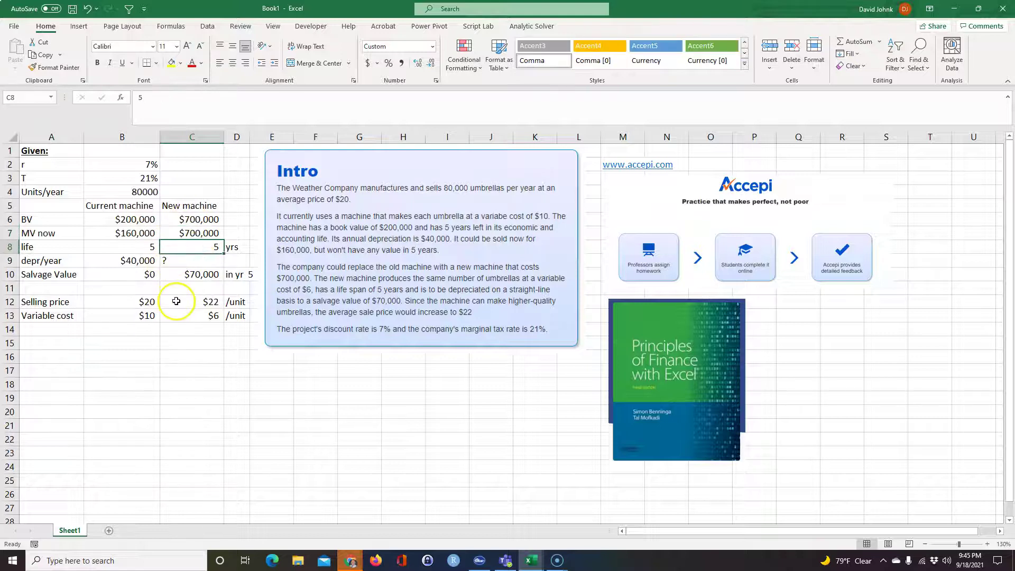
left_click(197, 261)
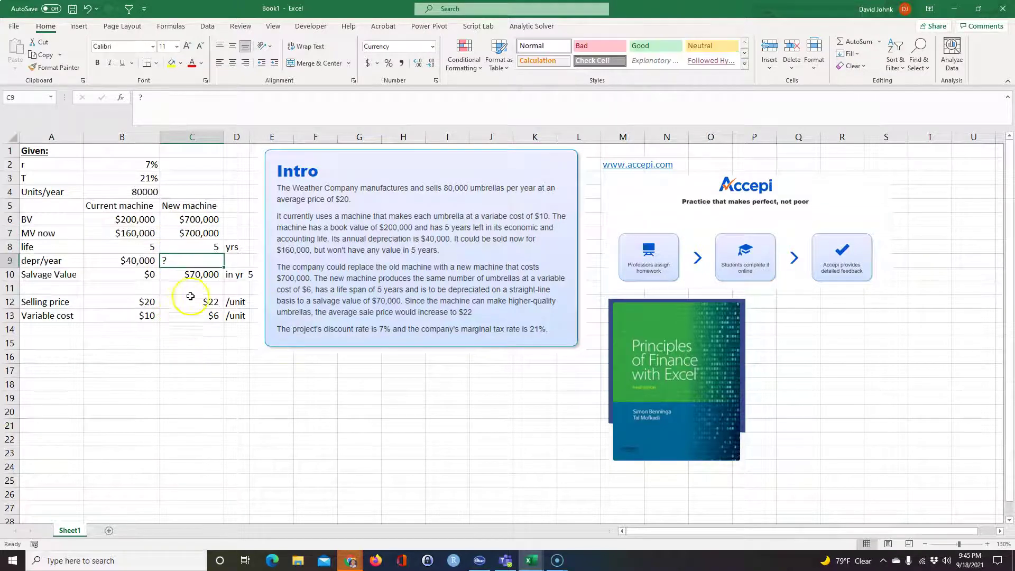
left_click(199, 280)
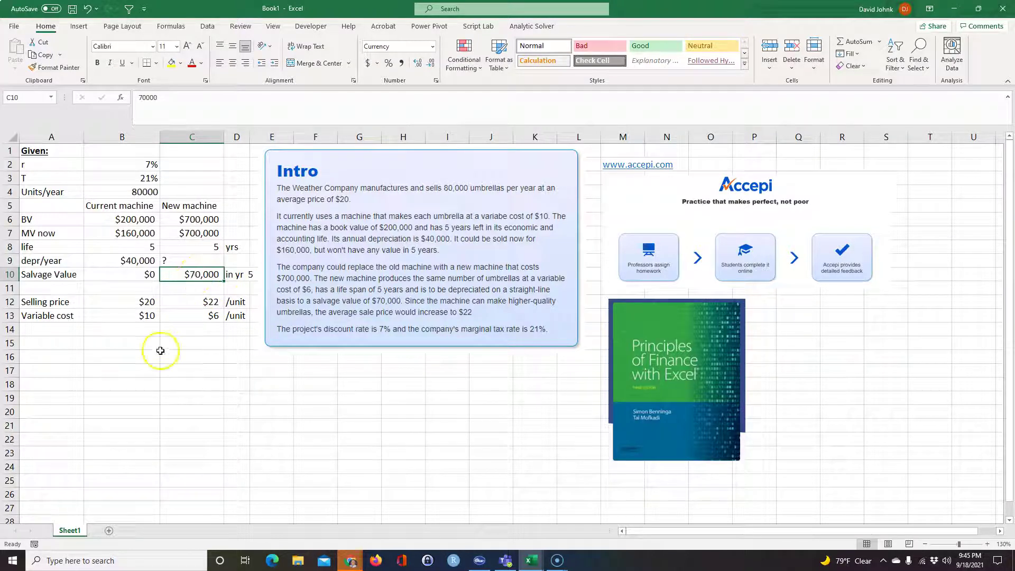
left_click(201, 300)
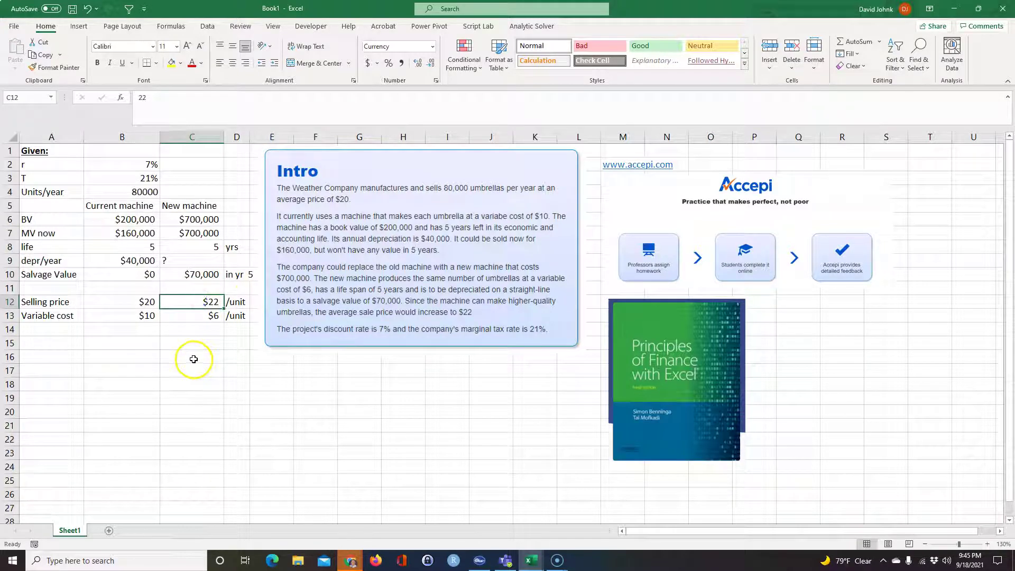
left_click(148, 300)
left_click(201, 317)
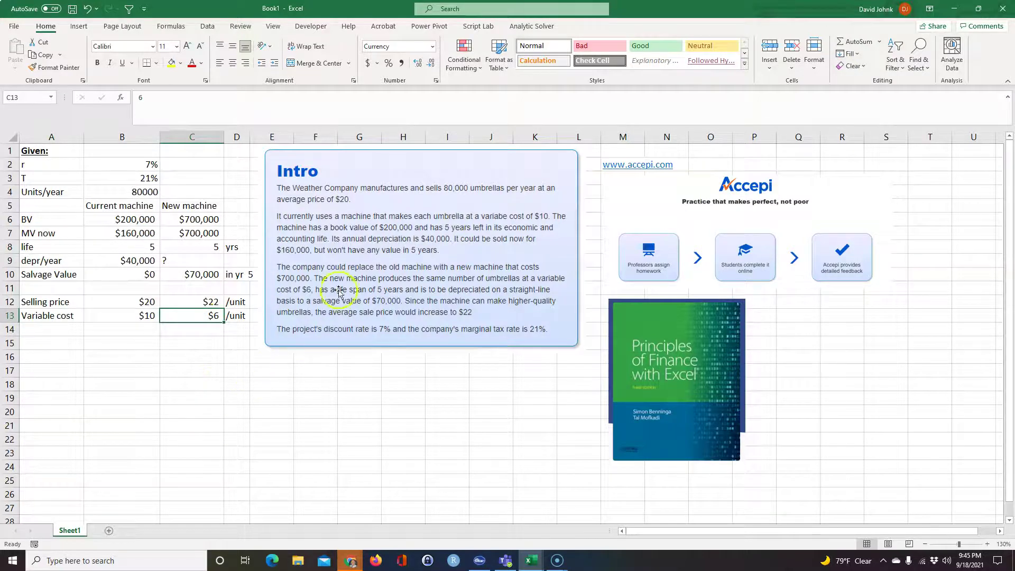
left_click_drag(186, 206, 188, 314)
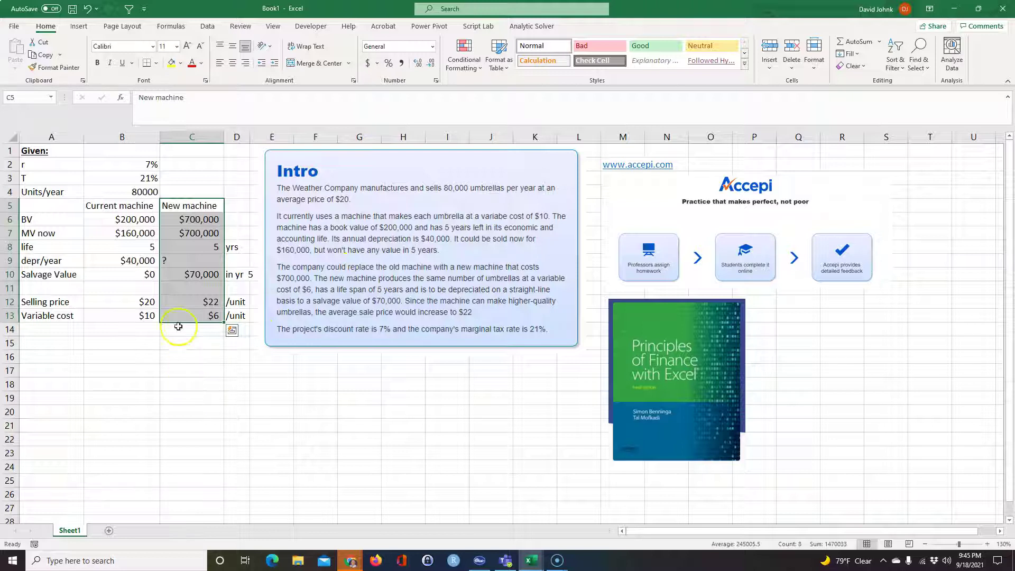
left_click_drag(199, 204, 195, 316)
left_click_drag(122, 205, 132, 341)
left_click(171, 383)
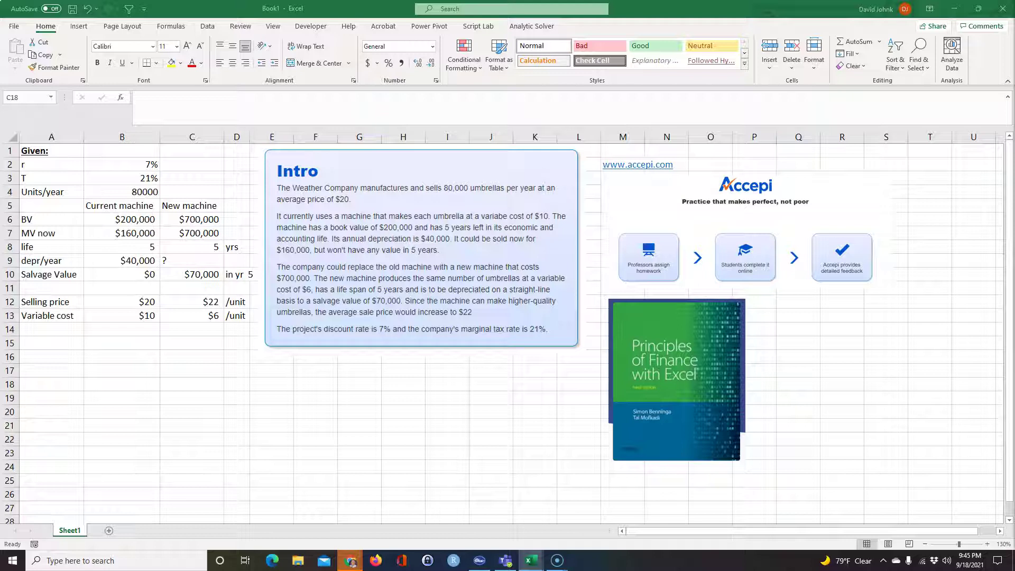
Paste the Part 1 question box at A17 under a bold, underlined 'Find:' heading in A16.
left_click(47, 369)
key("ctrl+v")
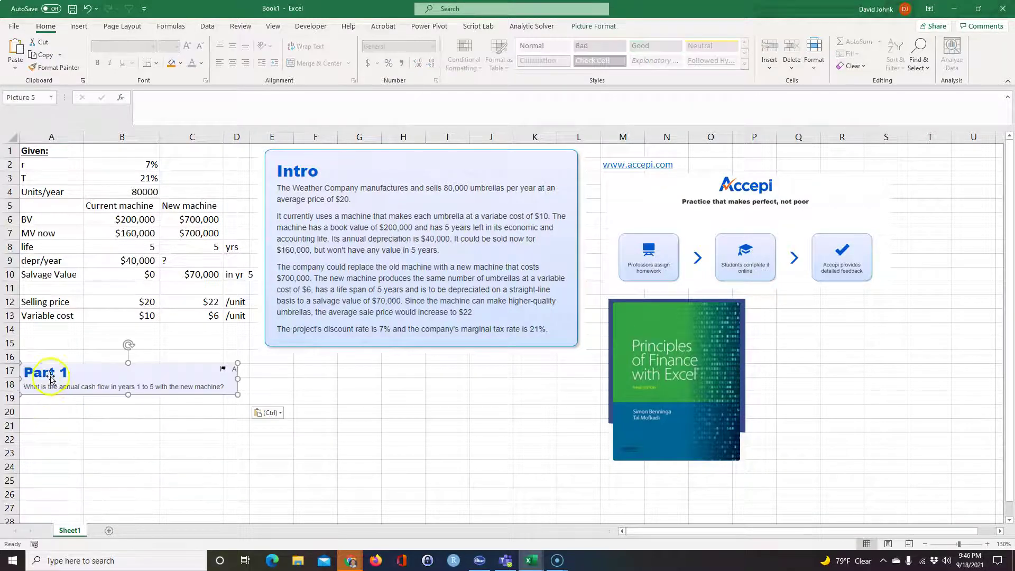
left_click(55, 356)
type("Find:")
key("Return")
left_click(50, 358)
left_click(97, 63)
left_click(122, 63)
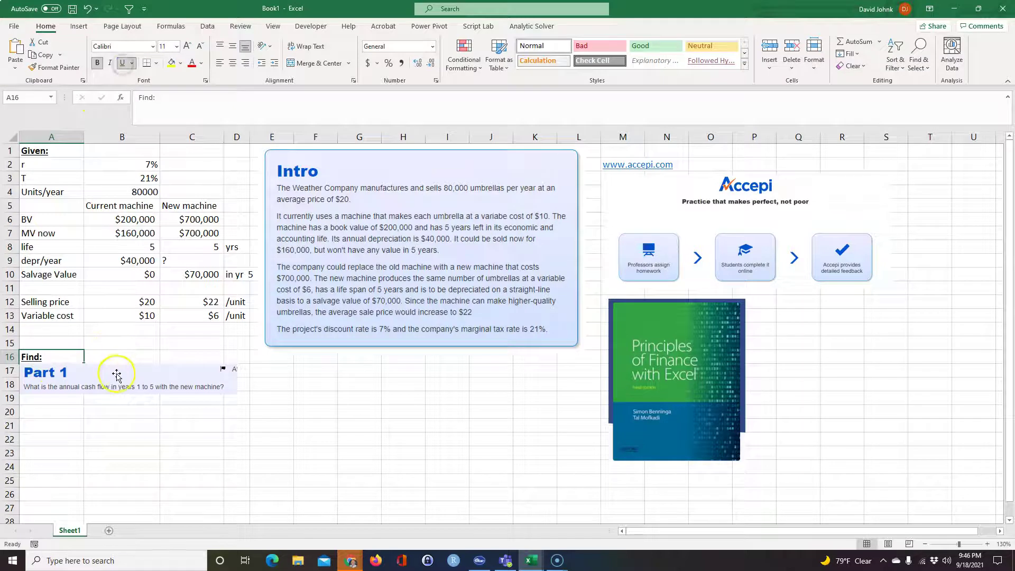
left_click_drag(118, 370, 121, 377)
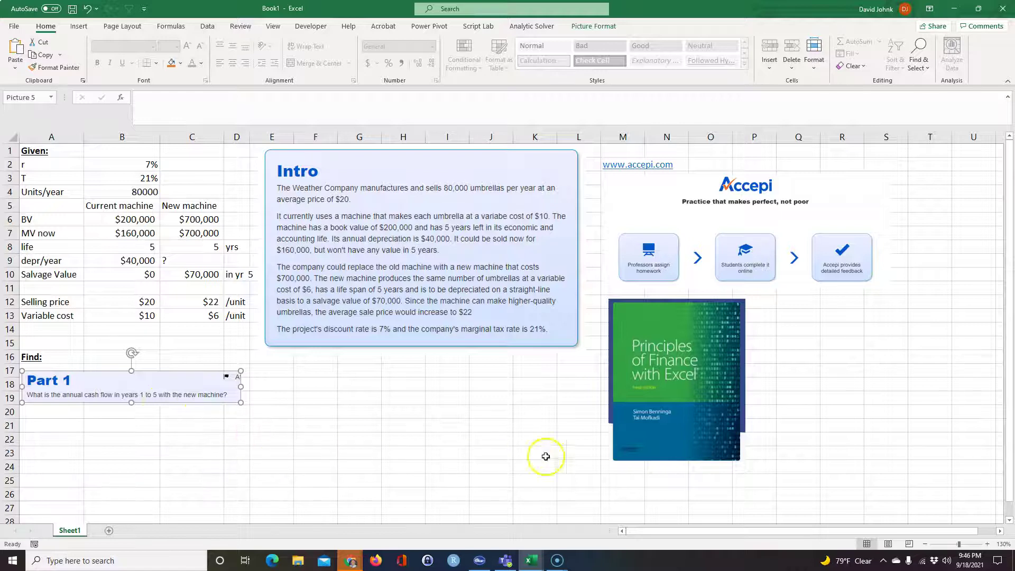
Copy the Current machine and New machine headings from B5:C5.
scroll(543, 452, "down", 1)
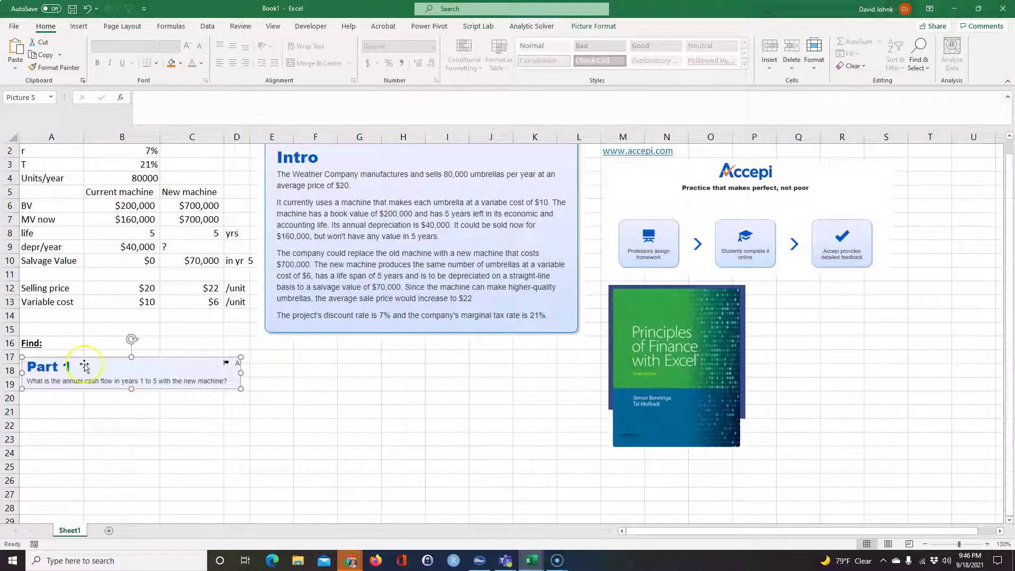
left_click_drag(124, 192, 175, 193)
right_click(177, 193)
left_click(195, 217)
Paste the machine headings into row 20 and label A21 'Sales'.
left_click(121, 398)
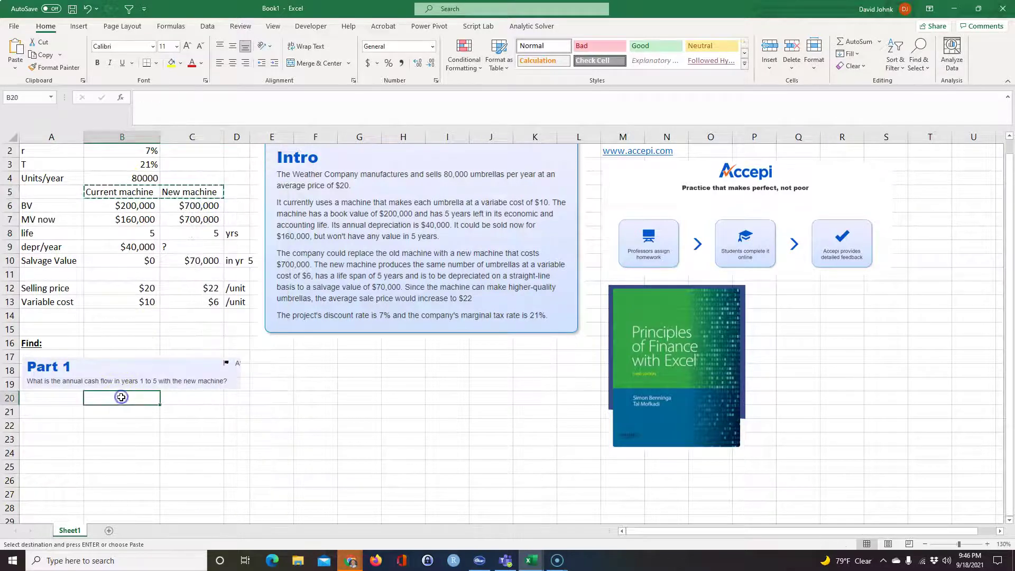
key("ctrl+v")
left_click(51, 410)
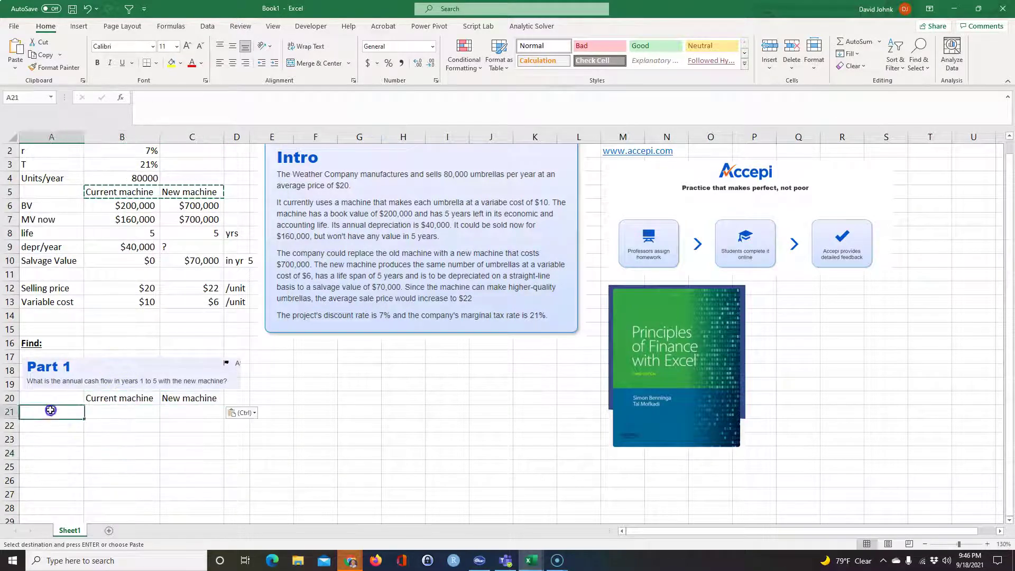
type("Sales")
key("Return")
Enter =$B$4*B12 in B21, fill it to C21, and widen column C.
left_click(104, 410)
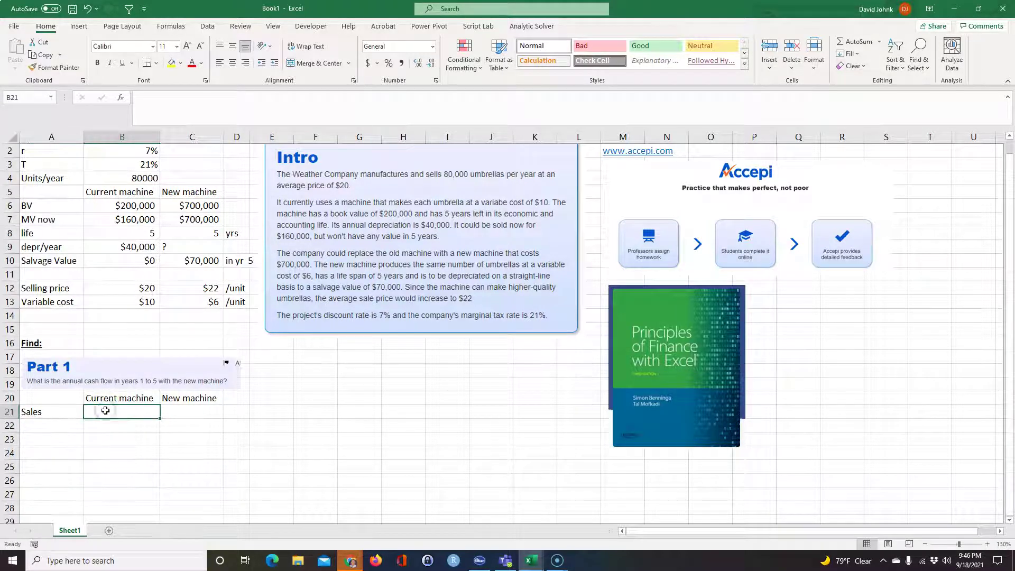
type("=")
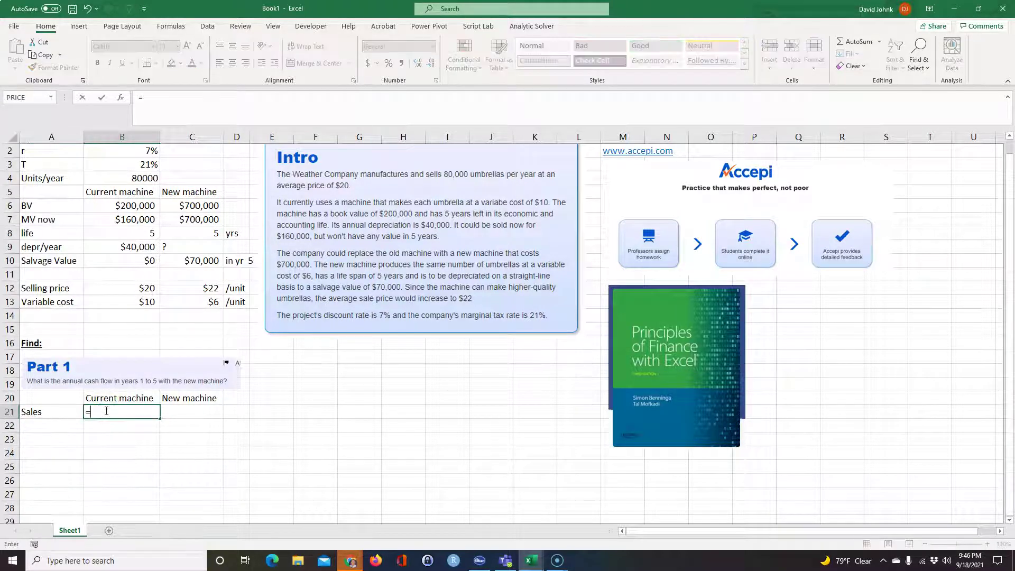
left_click(127, 178)
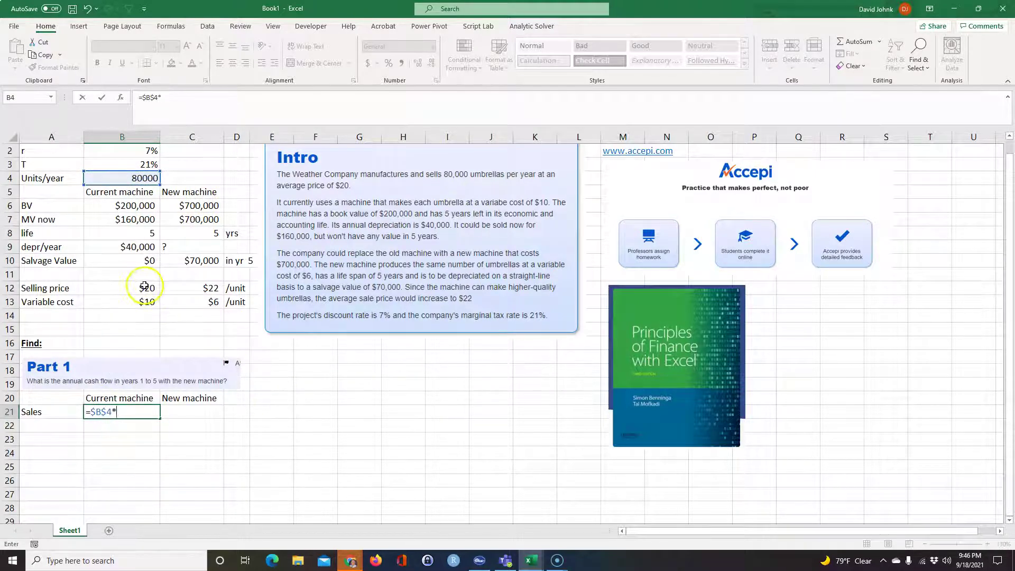
left_click(121, 287)
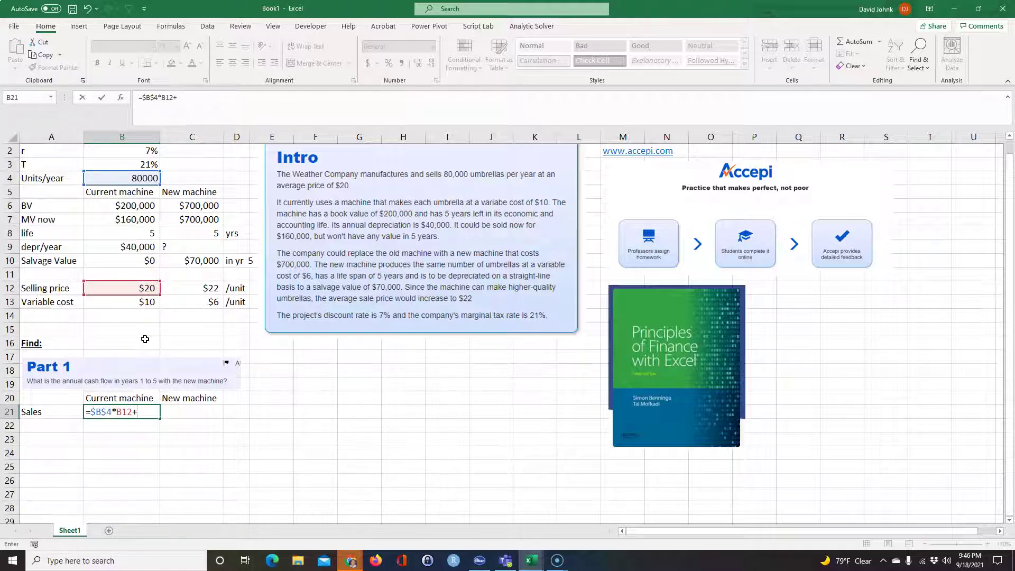
key("Return")
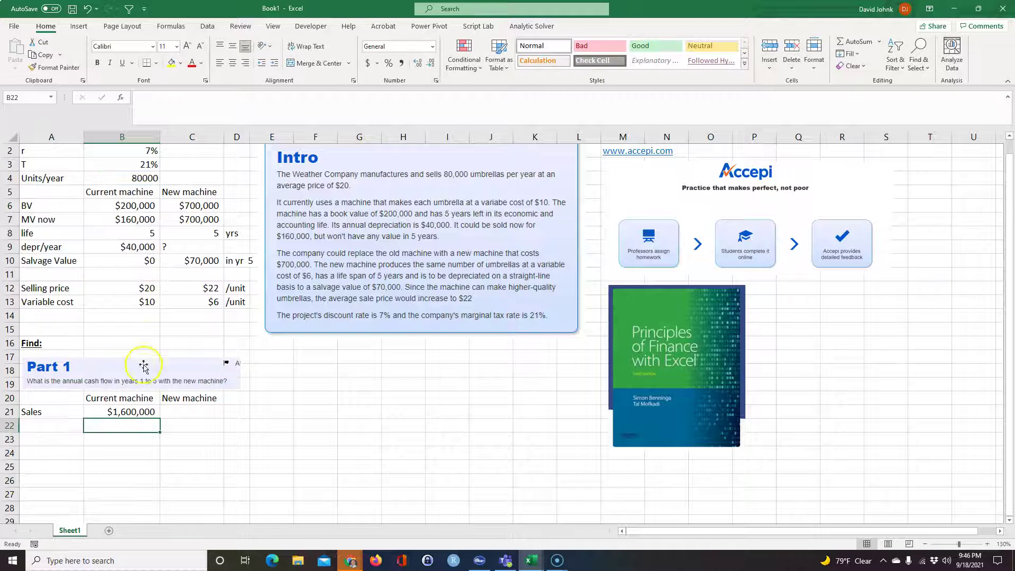
left_click(129, 411)
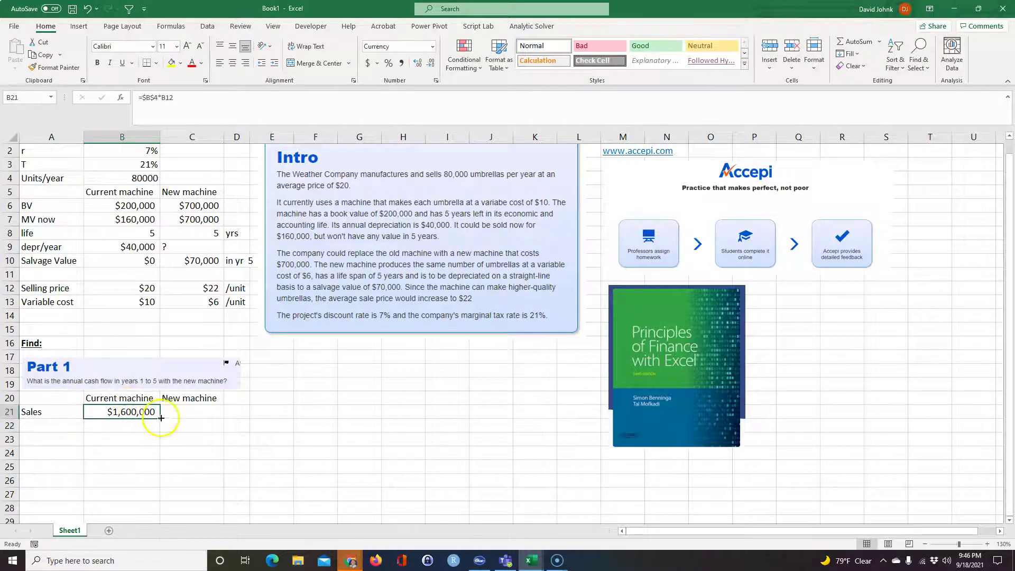
left_click_drag(161, 418, 209, 418)
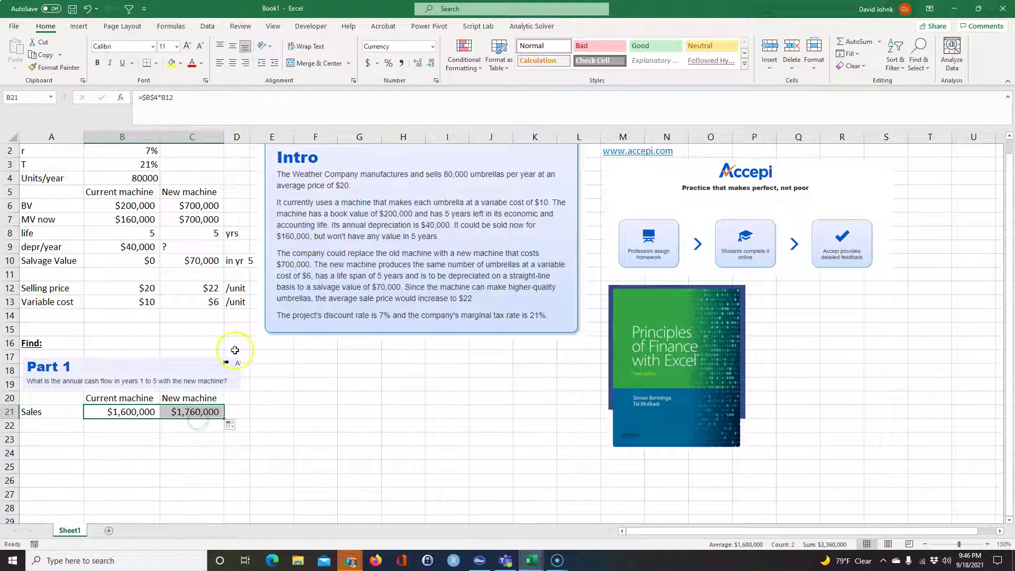
left_click_drag(224, 138, 254, 425)
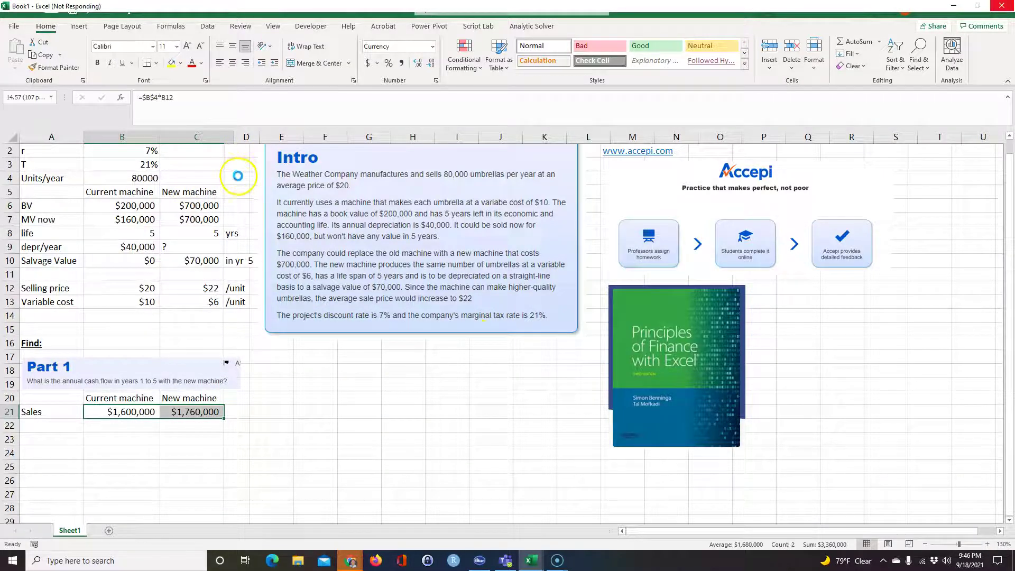
Shift the Intro box slightly right and enter =FORMULATEXT(C21) in D21.
left_click_drag(472, 330, 482, 334)
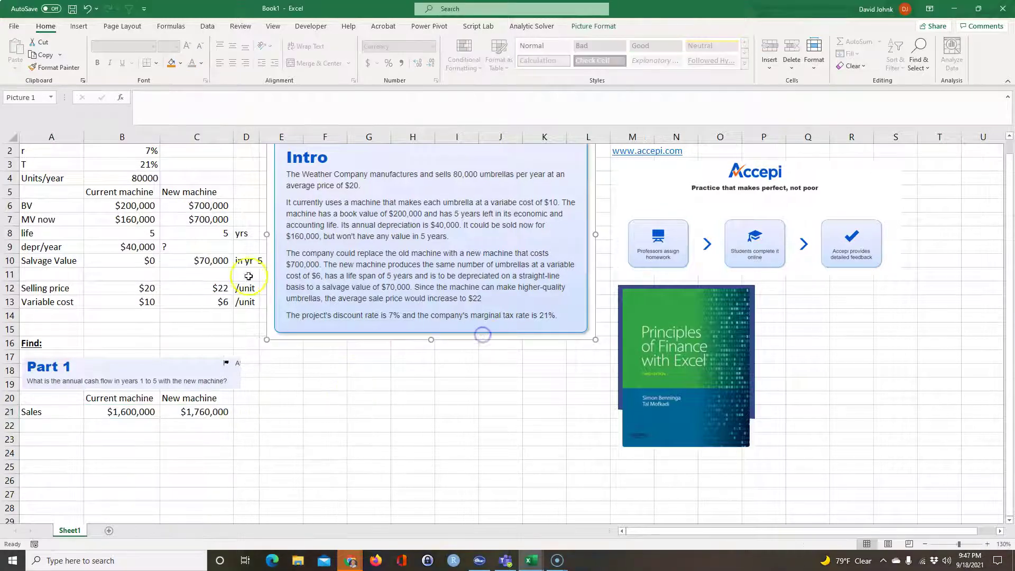
left_click(244, 412)
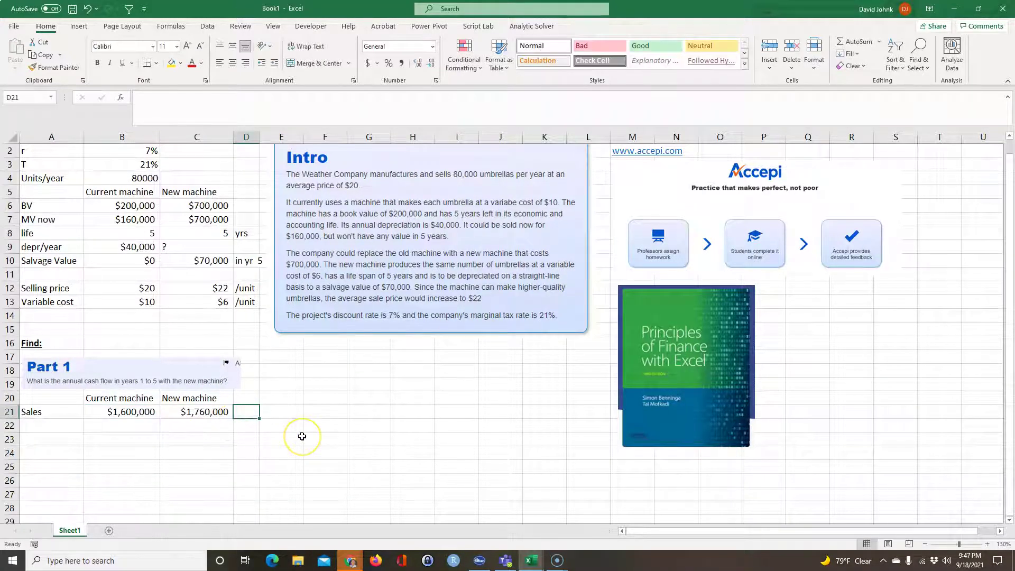
type("=form")
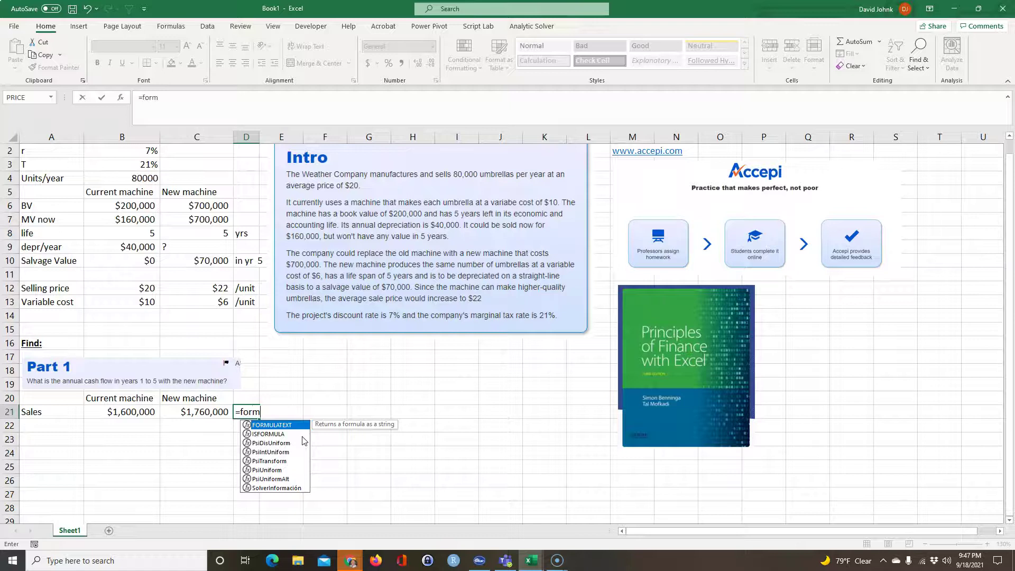
double_click(272, 425)
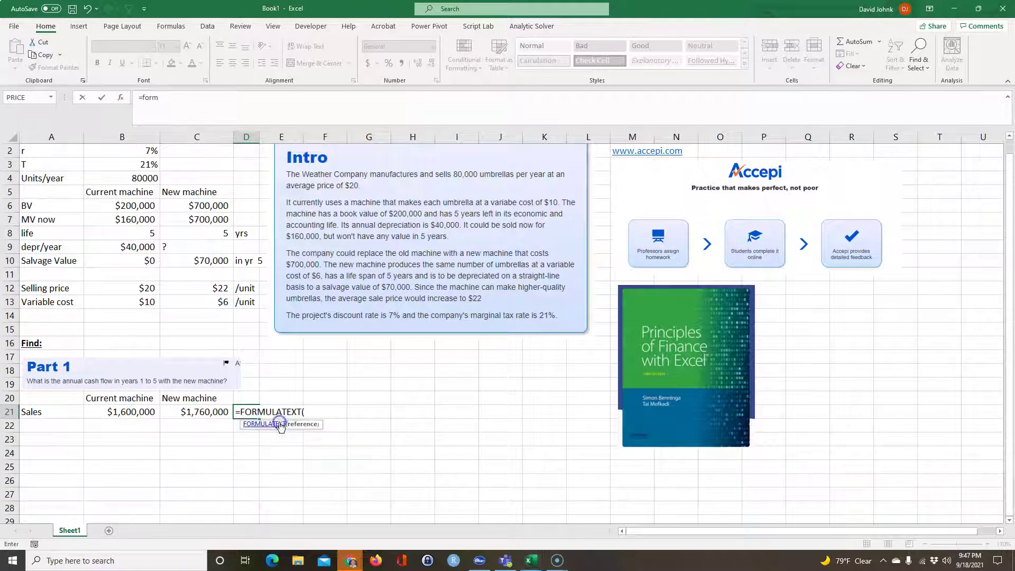
left_click(209, 402)
left_click(210, 412)
key("Return")
Discard a stray entry in D22 and recheck D21's displayed formula =$B$4*C12.
type("+")
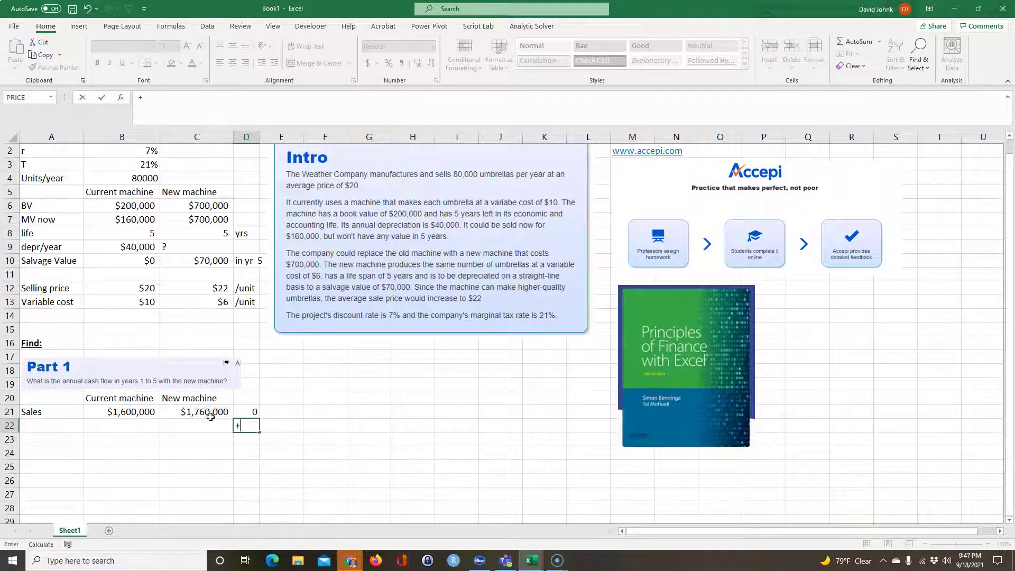
left_click(210, 416)
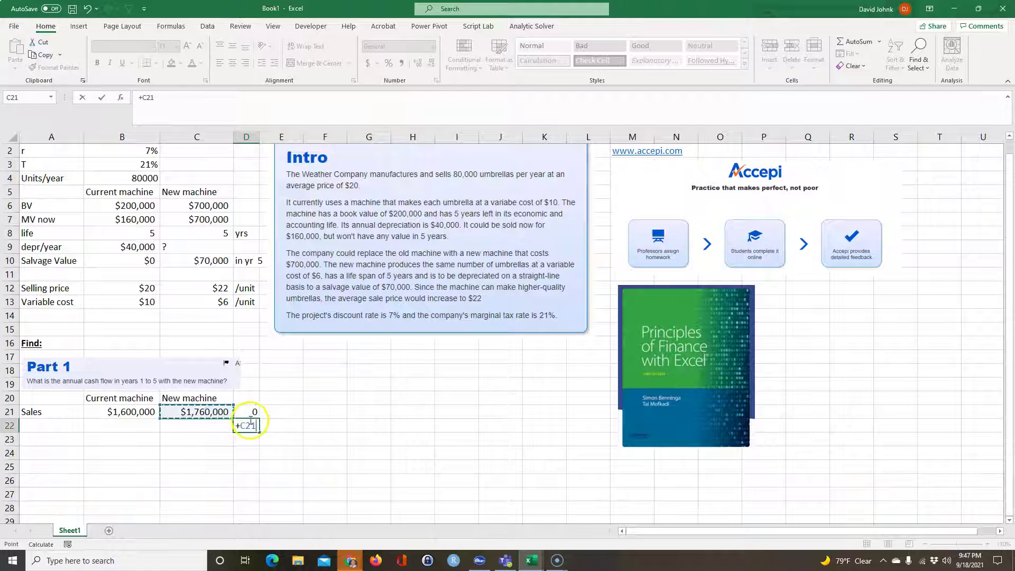
key("Escape")
left_click(252, 408)
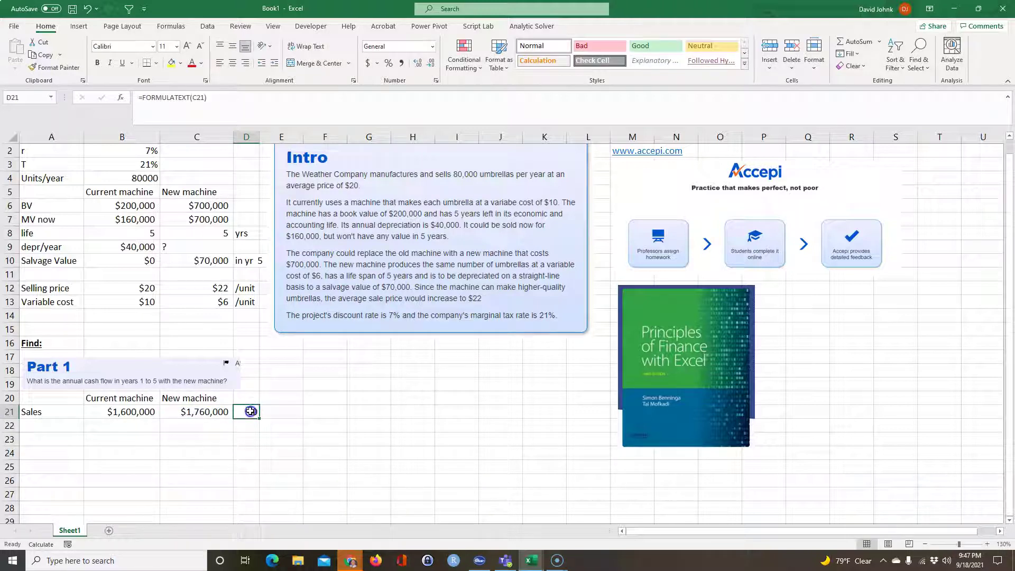
double_click(250, 411)
left_click(201, 412)
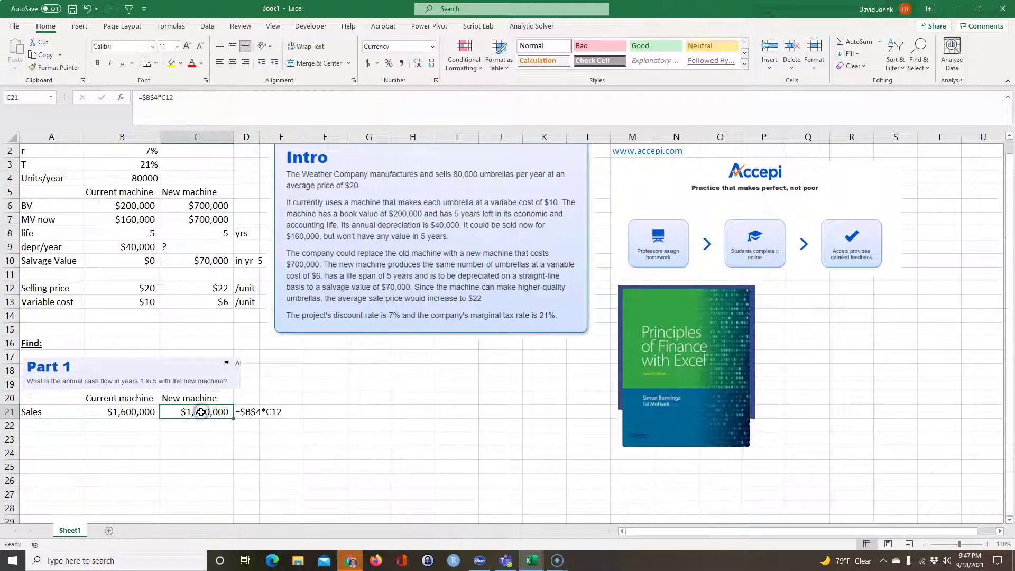
key("Return")
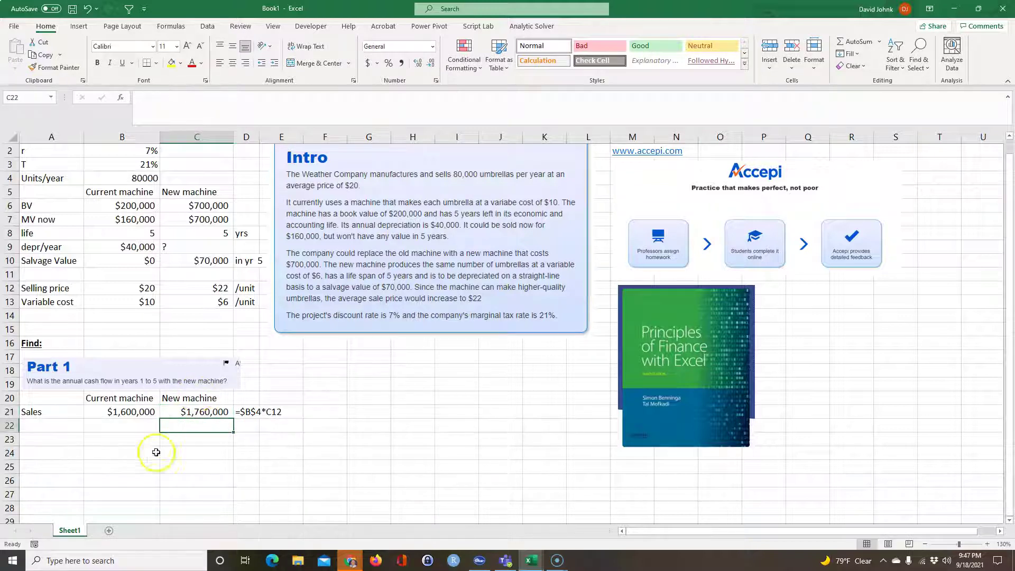
left_click(52, 425)
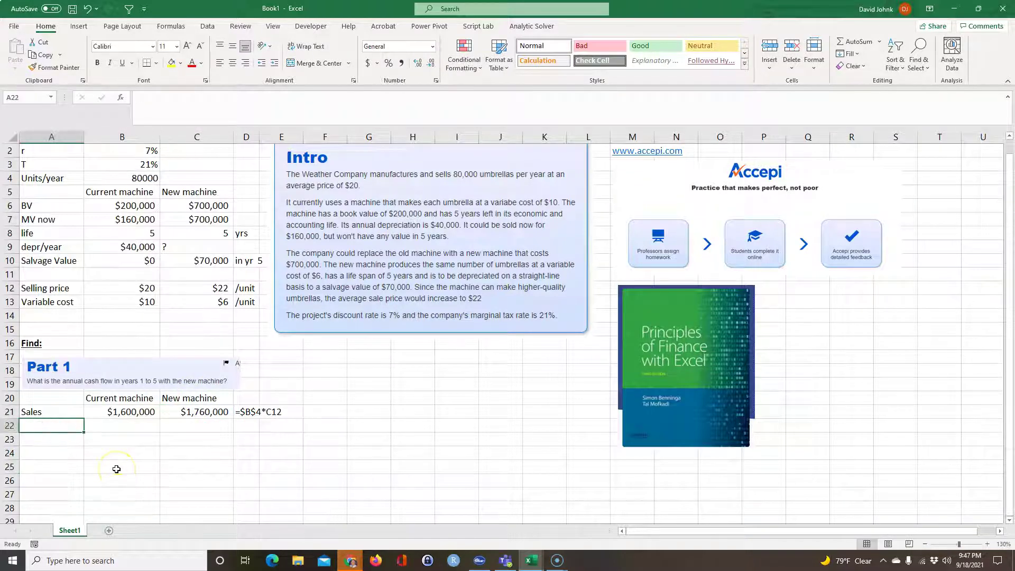
Label A22 'COGS' and enter =$B$4*B13 in B22 for $800,000.
type("COGS")
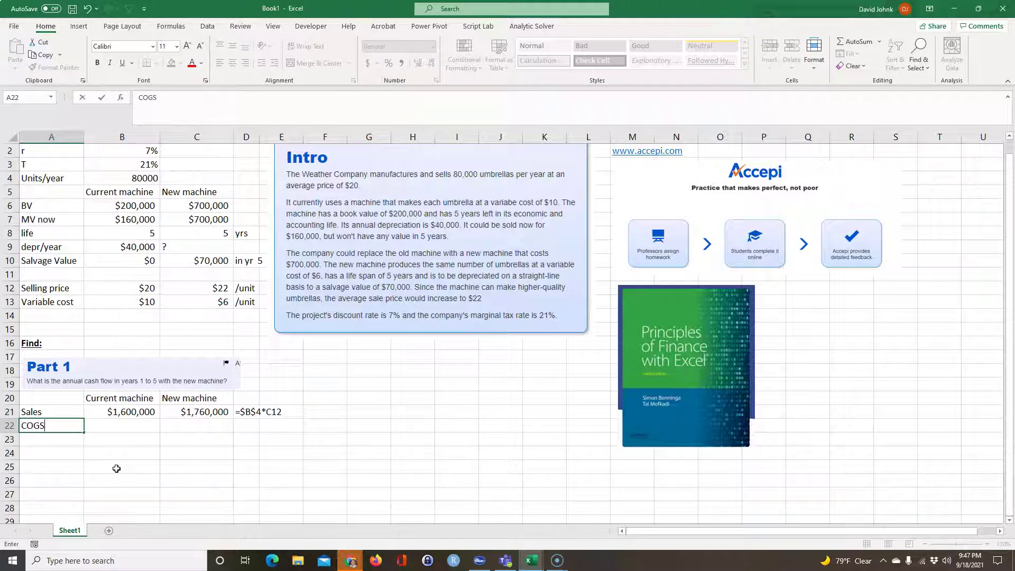
key("Return")
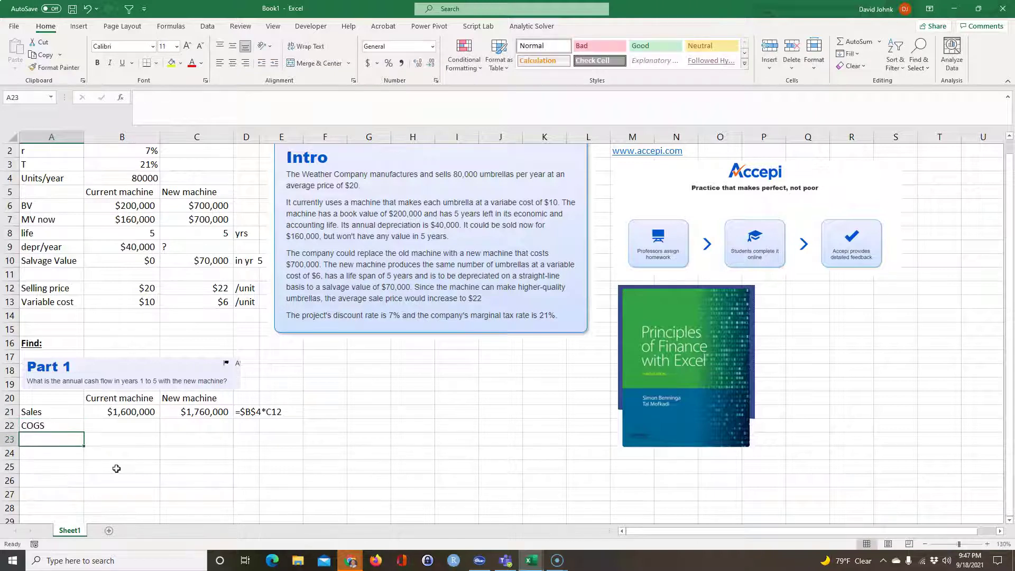
left_click(126, 426)
type("=")
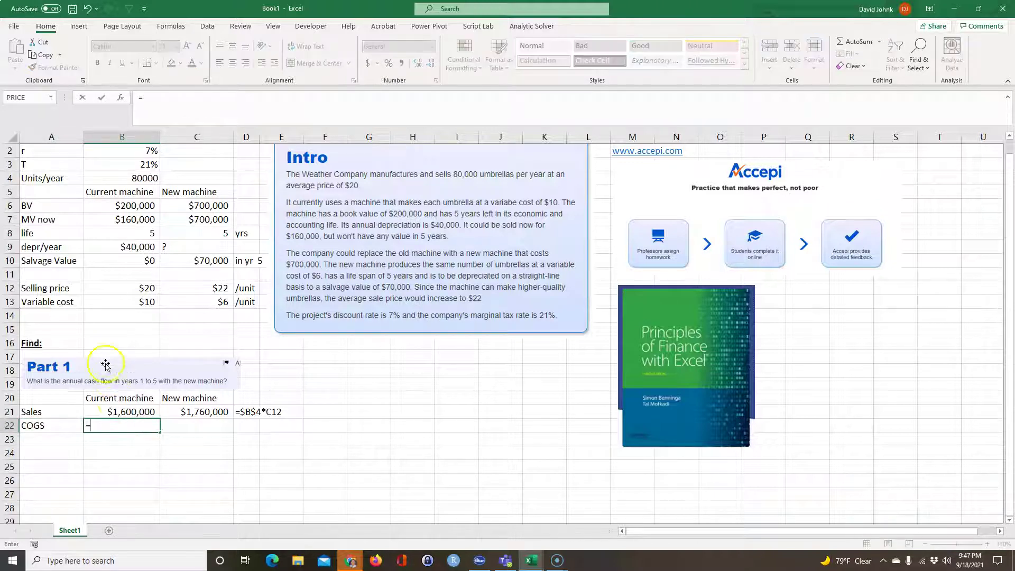
left_click(133, 180)
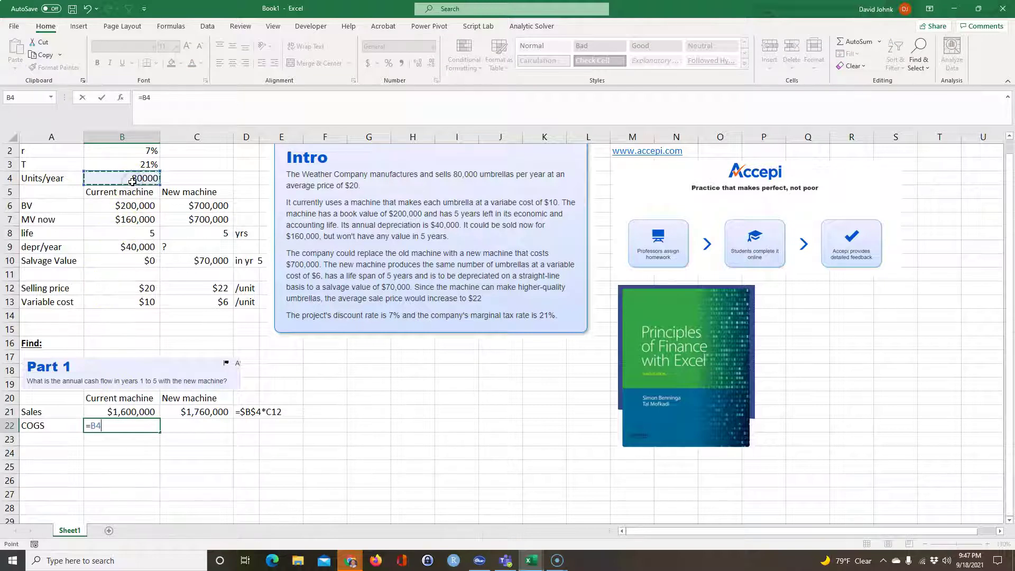
key("Right")
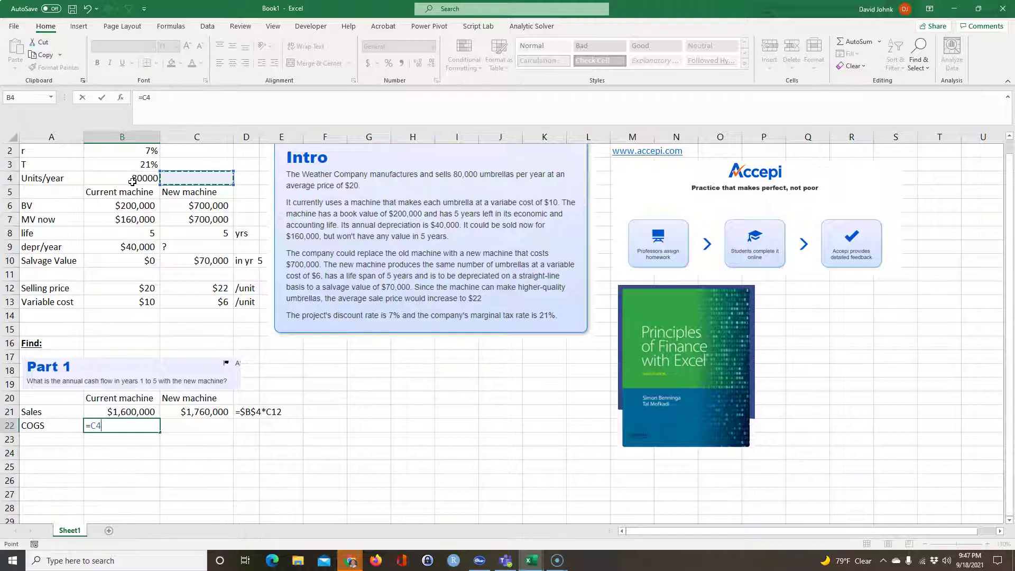
left_click(133, 181)
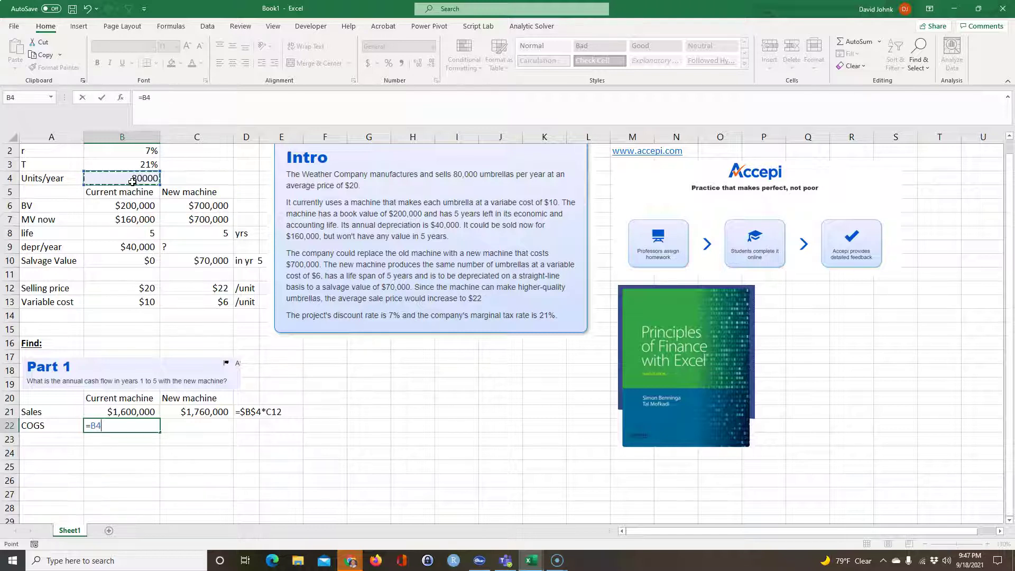
key("F4")
type("*")
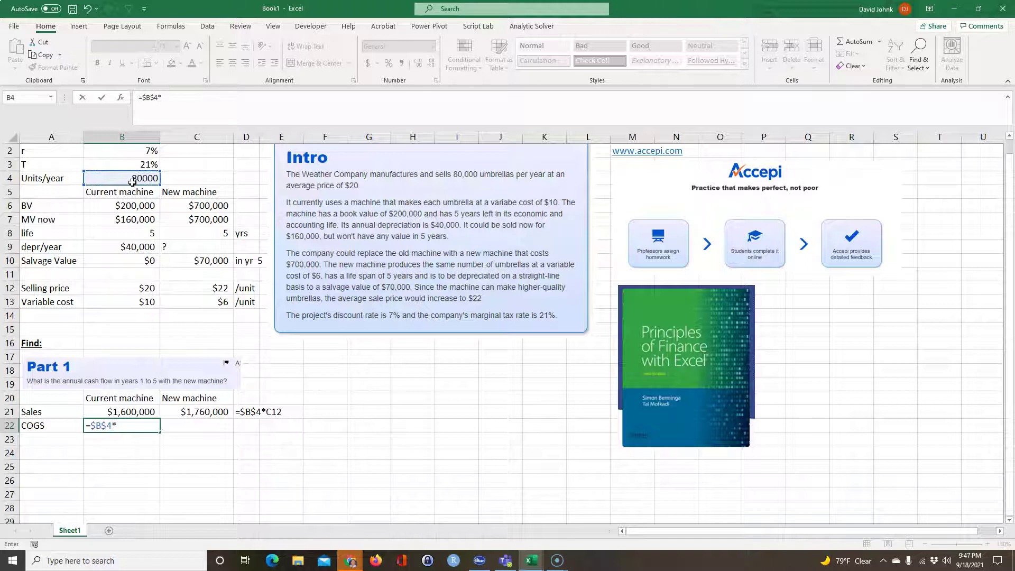
left_click(130, 300)
key("Return")
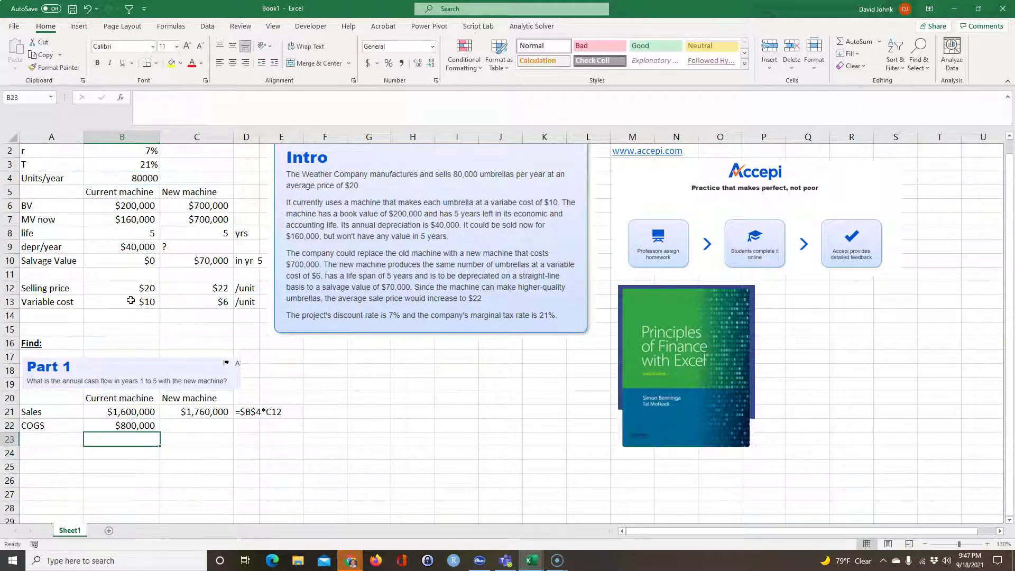
Fill the COGS formula to C22 ($480,000) with its formula text in D22.
left_click(121, 423)
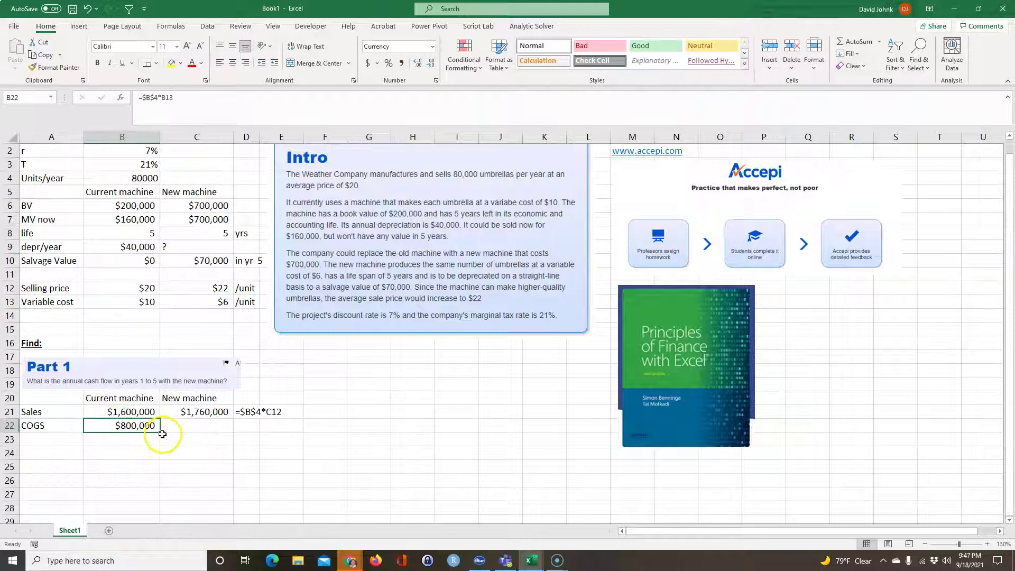
left_click_drag(161, 433, 257, 433)
left_click(249, 411)
left_click(64, 439)
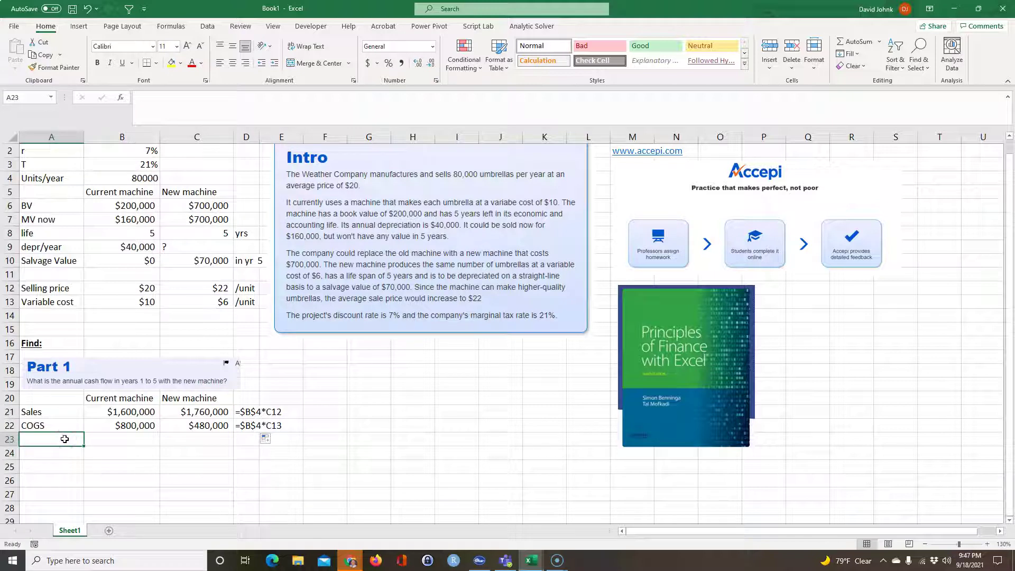
Label A23 'Depreciation' and set B23 to =B9 for $40,000.
type("Depreciation")
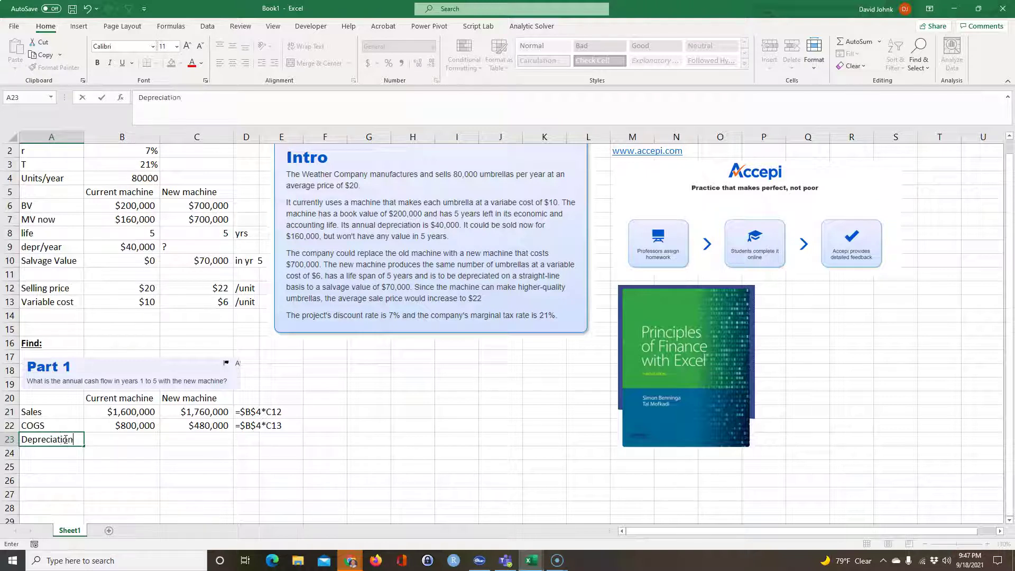
key("Return")
left_click(109, 443)
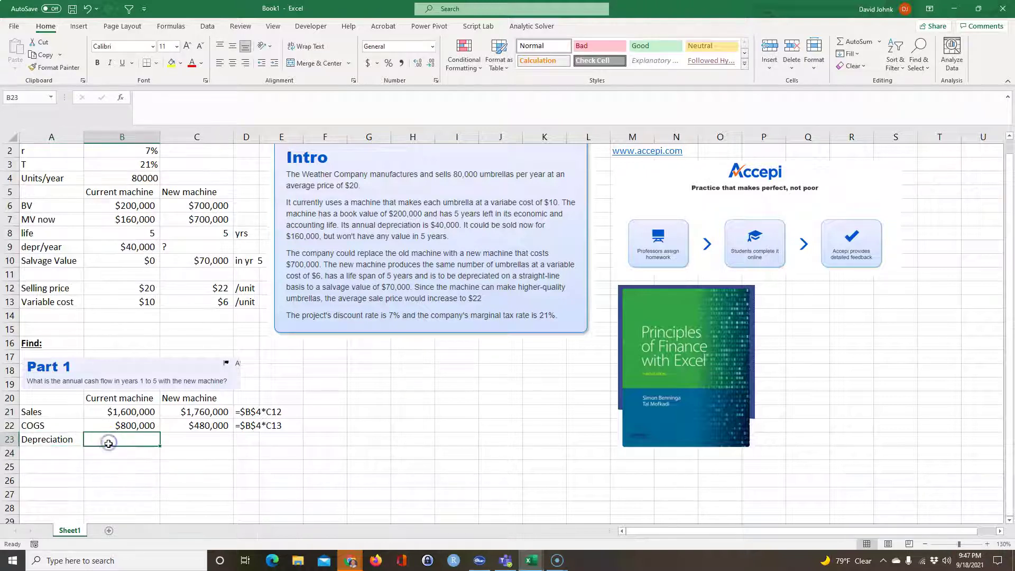
type("=")
left_click(114, 247)
key("Return")
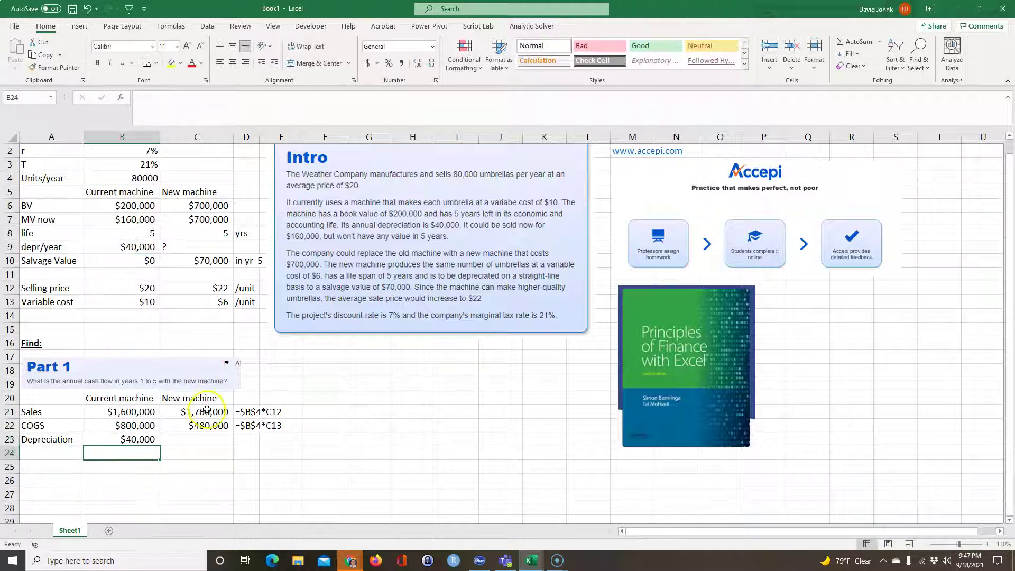
Enter =(C6-C10)/C8 in C23 for the new machine's $126,000 depreciation.
left_click(191, 439)
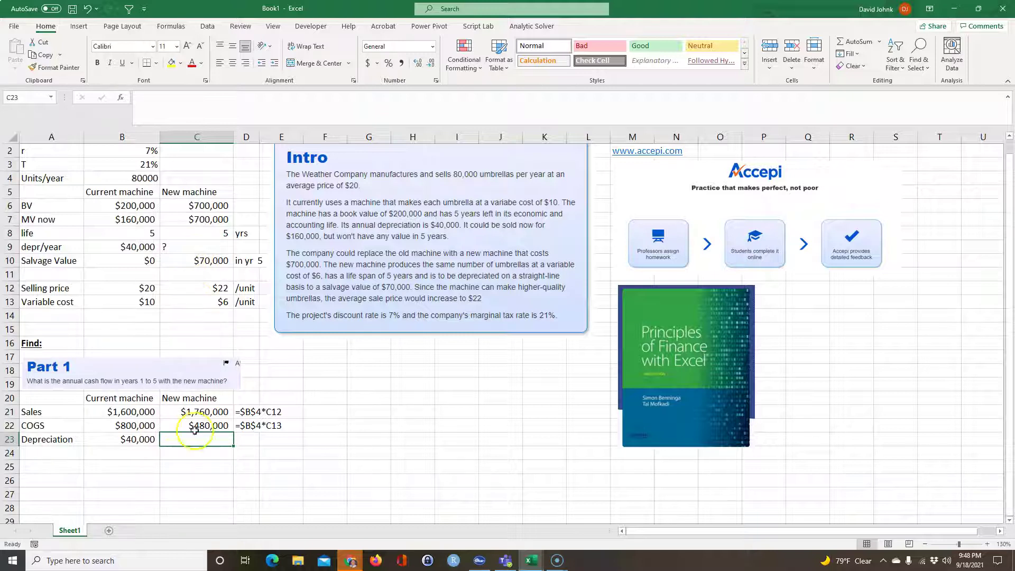
type("=")
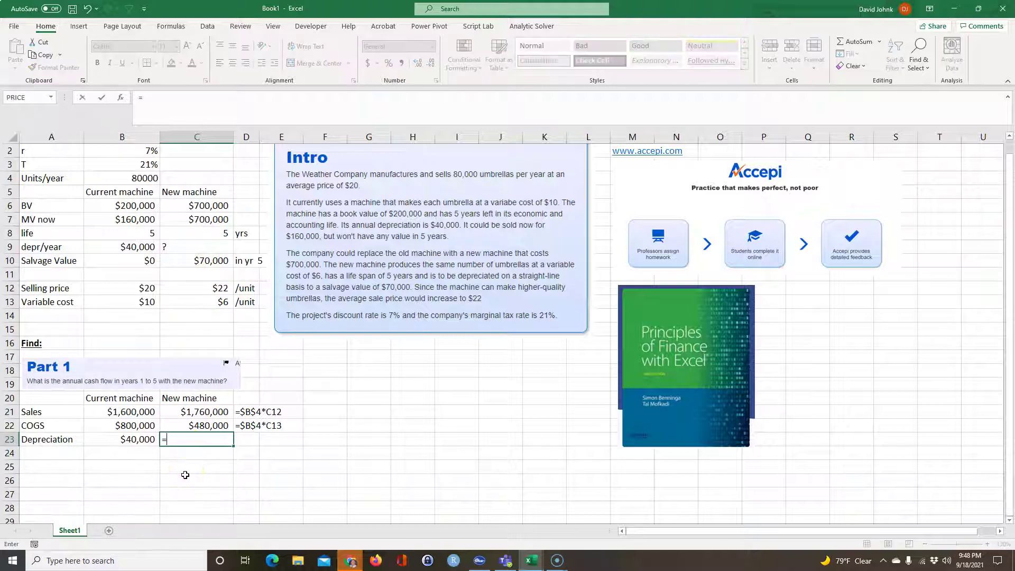
type("(")
left_click(194, 207)
type("-")
left_click(197, 262)
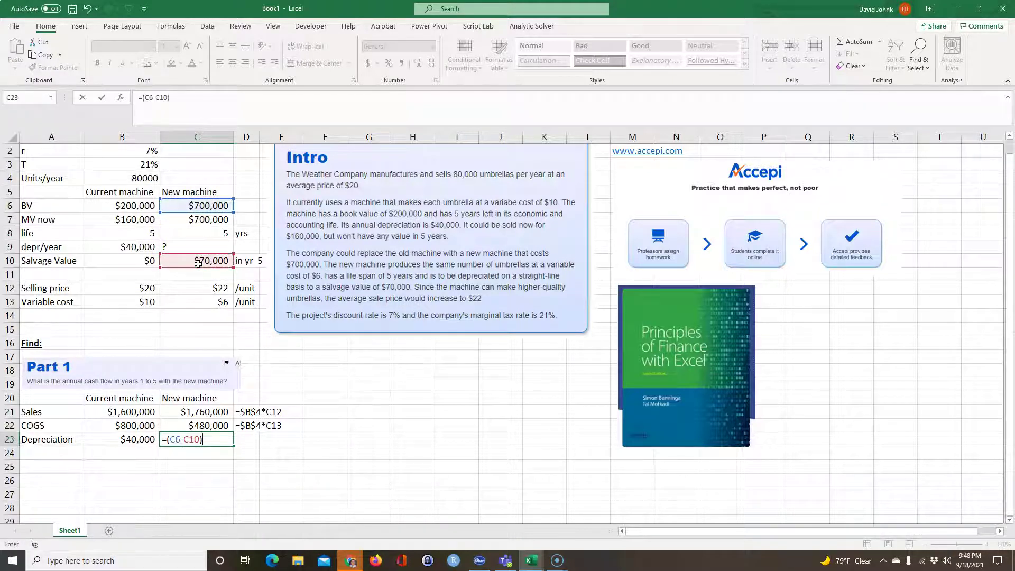
left_click(212, 231)
key("Return")
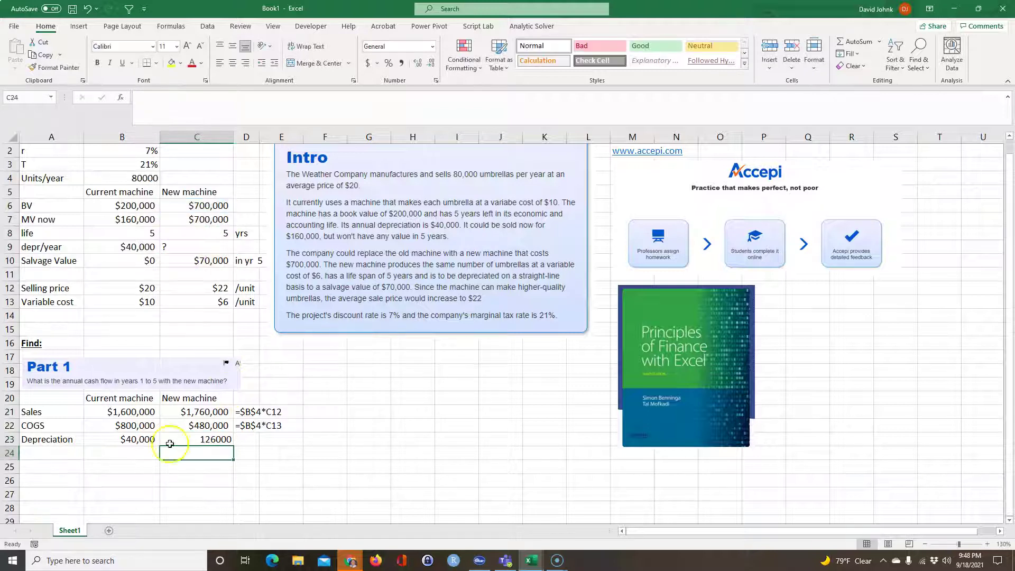
Copy C22's currency format onto C23 and extend the formula text down to D23.
left_click(201, 425)
left_click(38, 68)
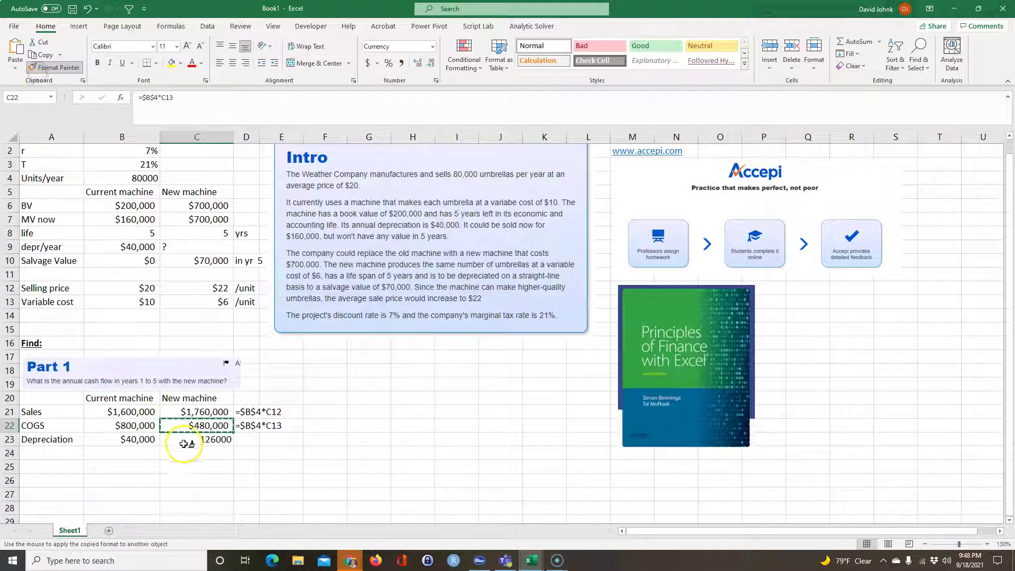
left_click(200, 440)
left_click(256, 430)
left_click_drag(259, 433, 259, 447)
left_click(50, 453)
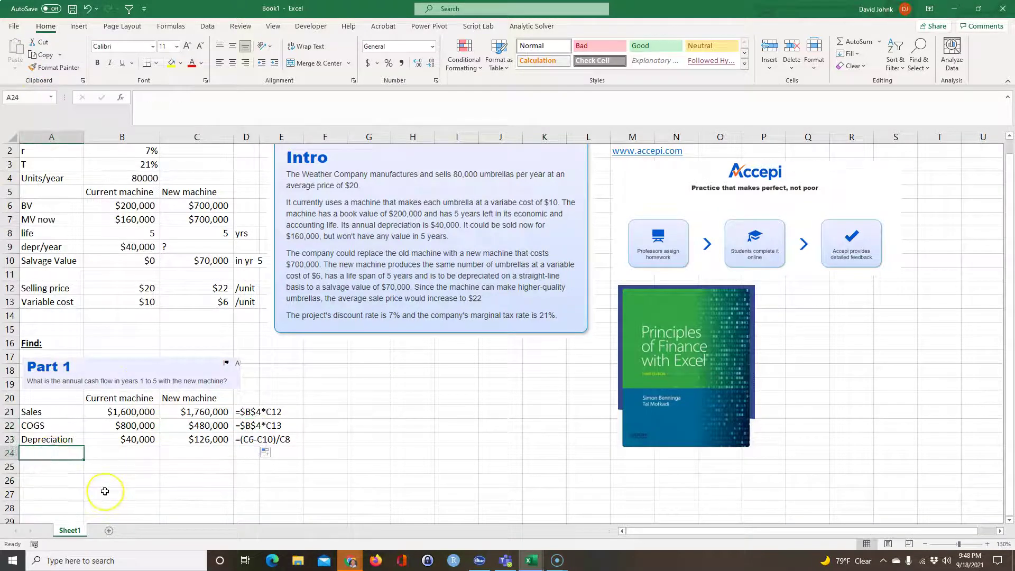
Label A24 'EBIT' and enter =B21-B22-B23 in B24 for $760,000.
type("EBI")
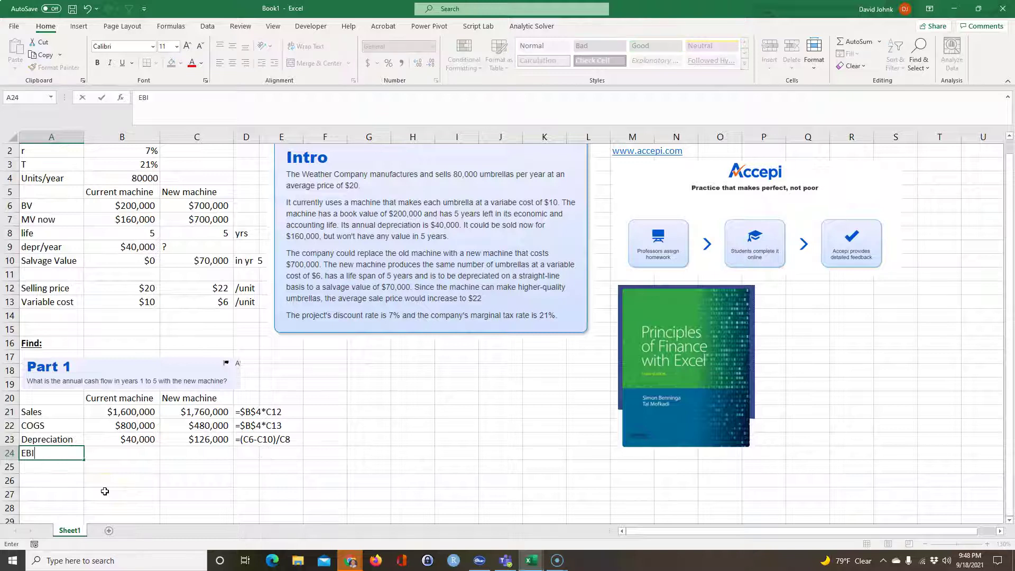
type("T")
key("Return")
left_click_drag(136, 439, 181, 444)
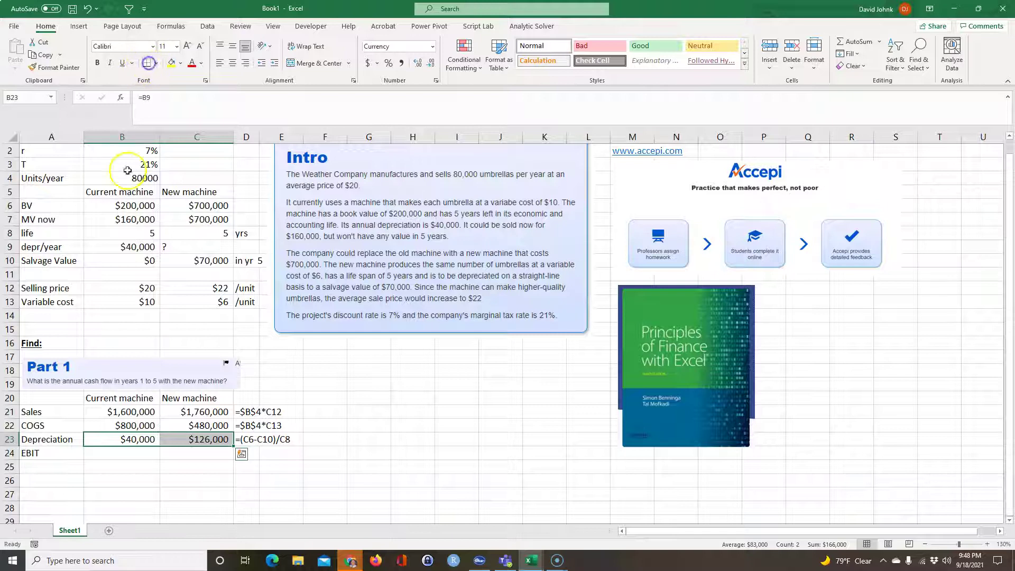
left_click(136, 453)
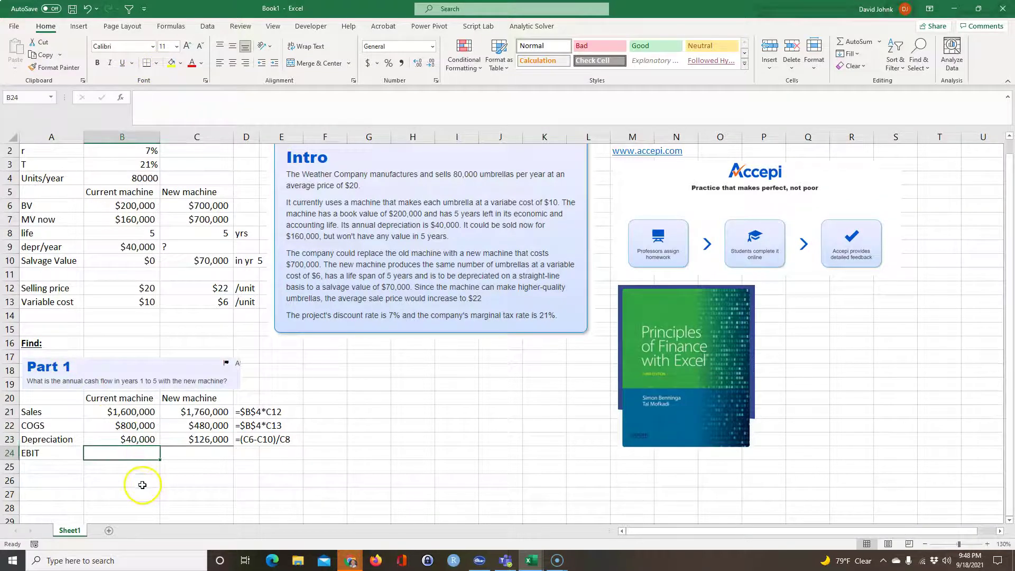
type("=")
left_click(137, 411)
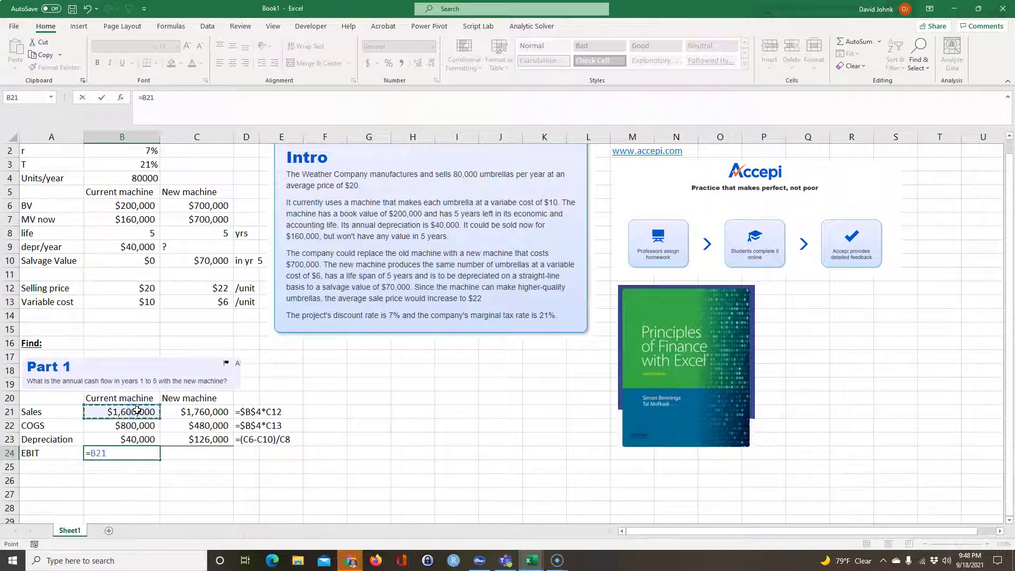
type("-")
left_click(136, 425)
type("-")
left_click(137, 439)
key("Return")
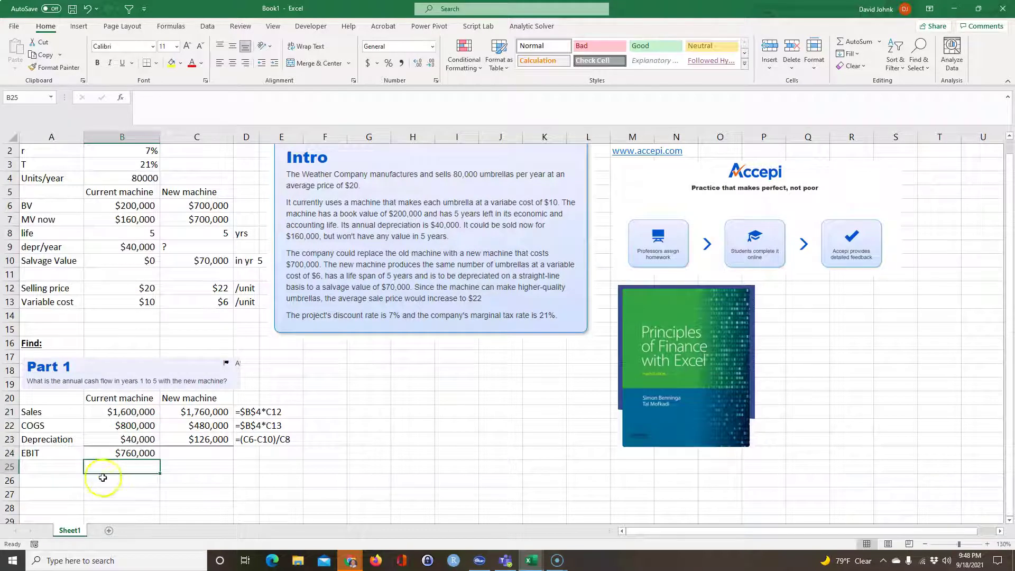
Fill EBIT across to C24 ($1,154,000) and extend the formula text to D24.
left_click(136, 452)
left_click_drag(160, 459, 168, 544)
left_click(255, 438)
scroll(89, 459, "down", 1)
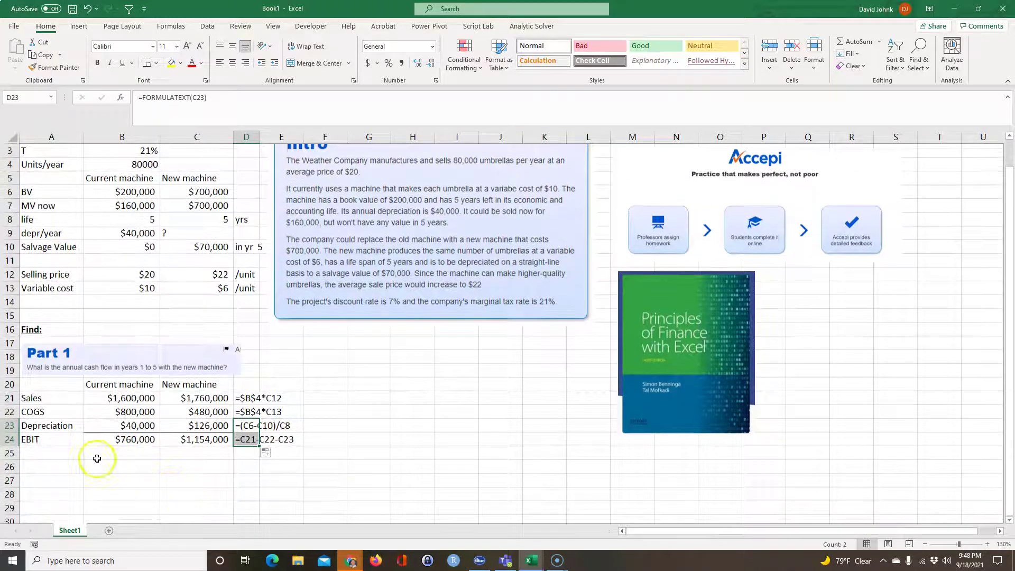
left_click(46, 449)
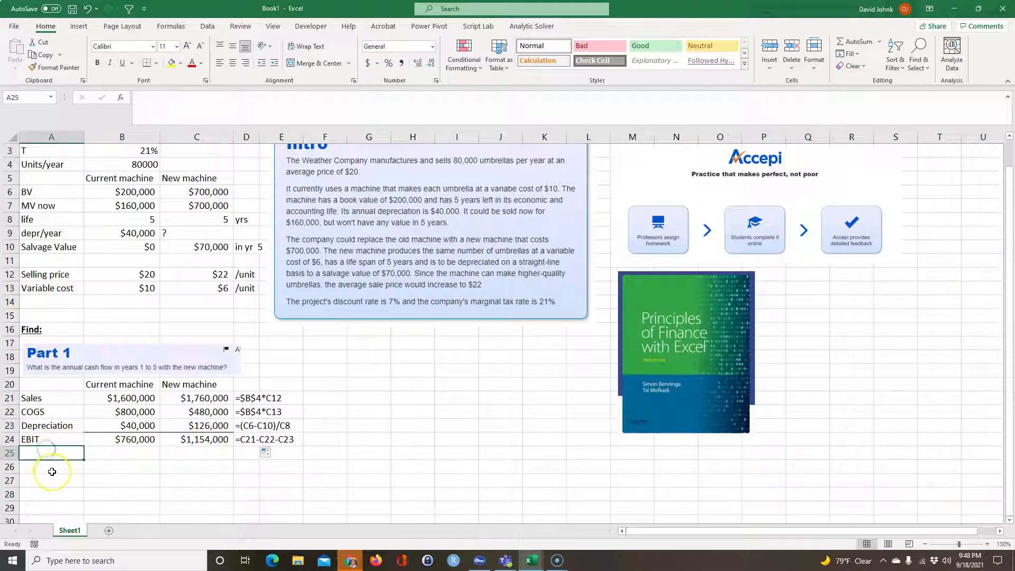
Label A25 'Taxes' and enter =$B$3*B24 in B25 for $159,600.
type("TA")
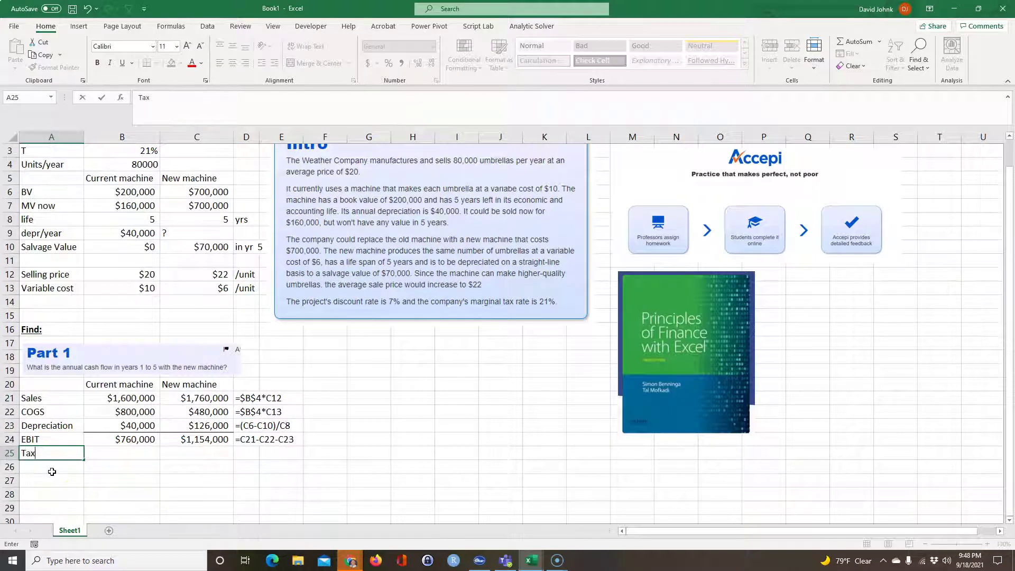
key("Return")
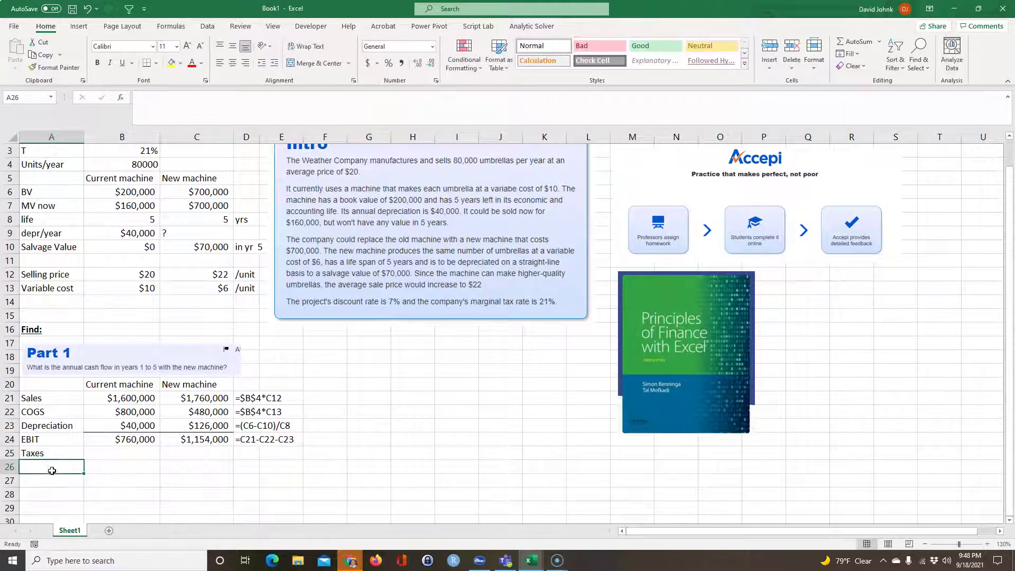
left_click(103, 454)
type("=")
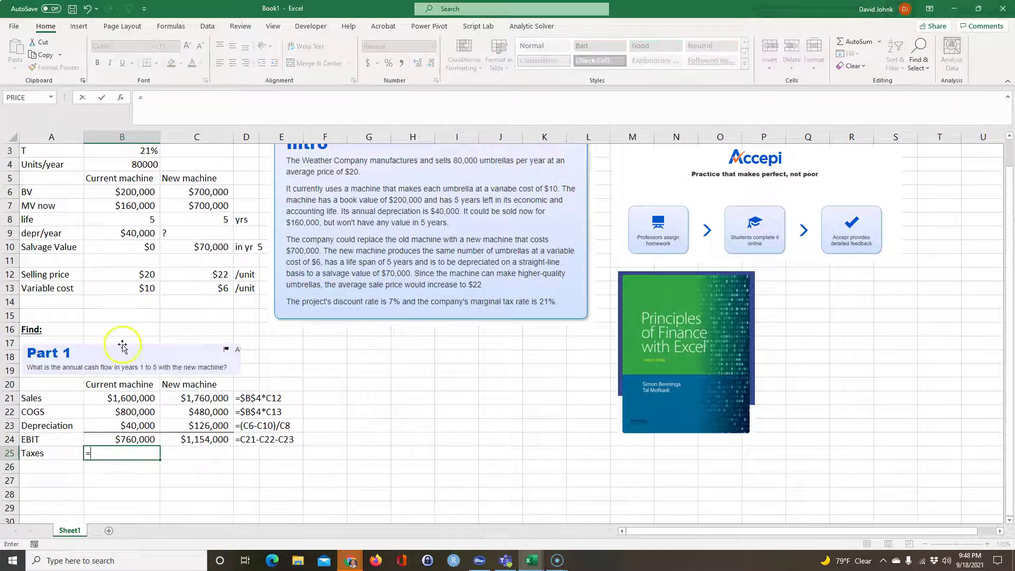
scroll(113, 219, "up", 1)
left_click(138, 182)
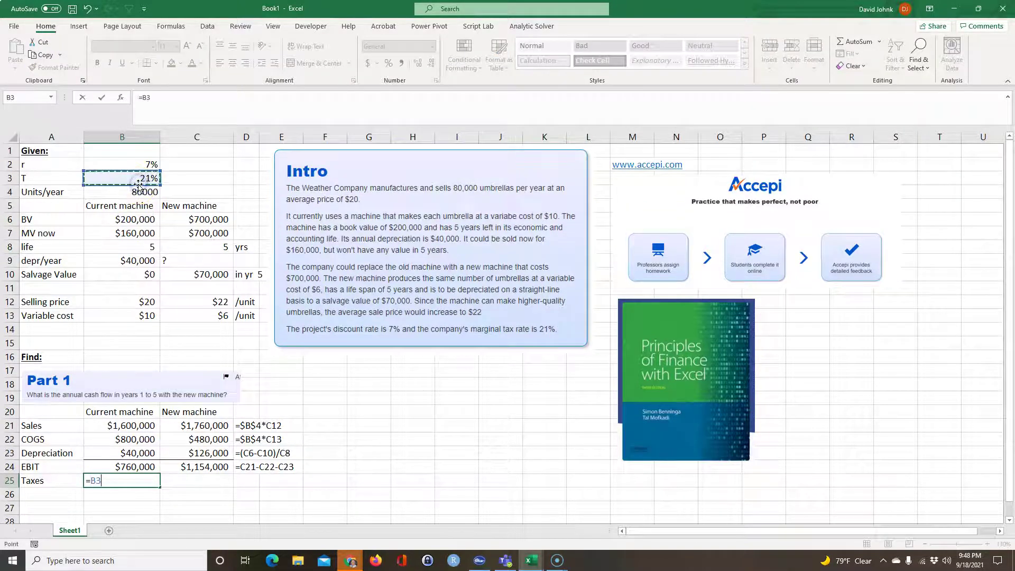
key("F4")
left_click(133, 467)
key("Return")
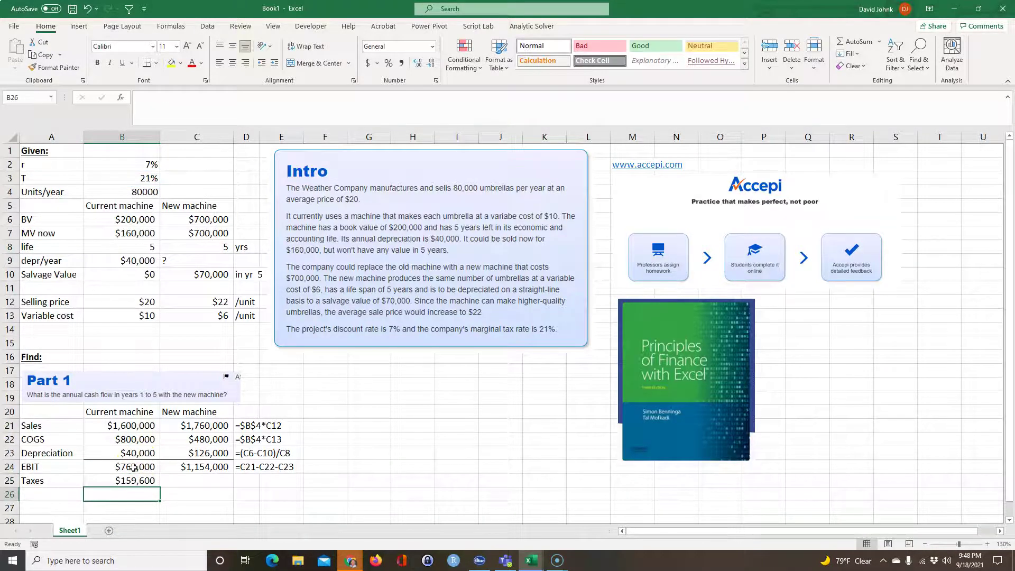
Fill the taxes formula across to C25 ($242,340) and extend the formula text to D25.
scroll(135, 455, "down", 1)
left_click(136, 440)
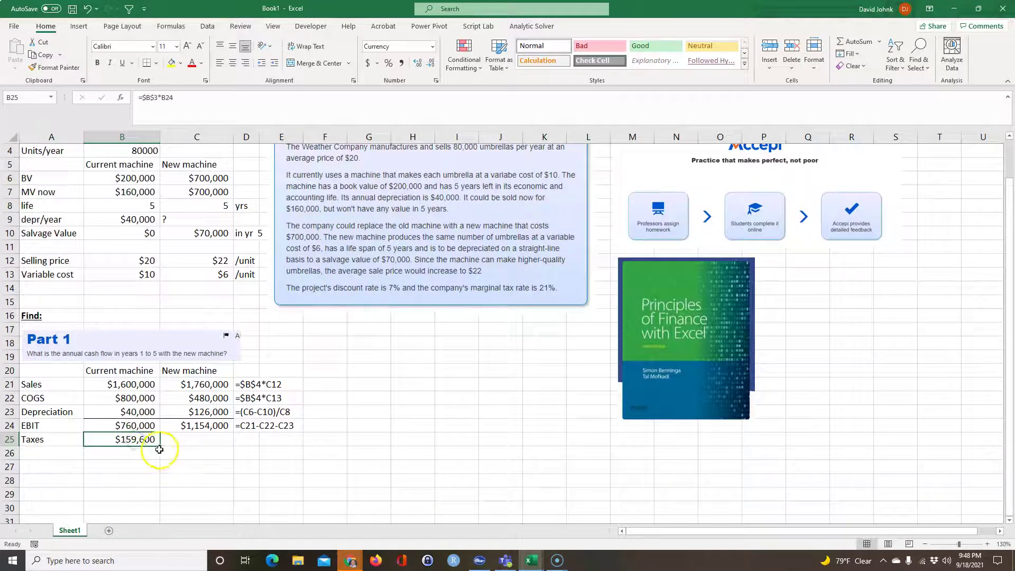
left_click_drag(167, 446, 191, 444)
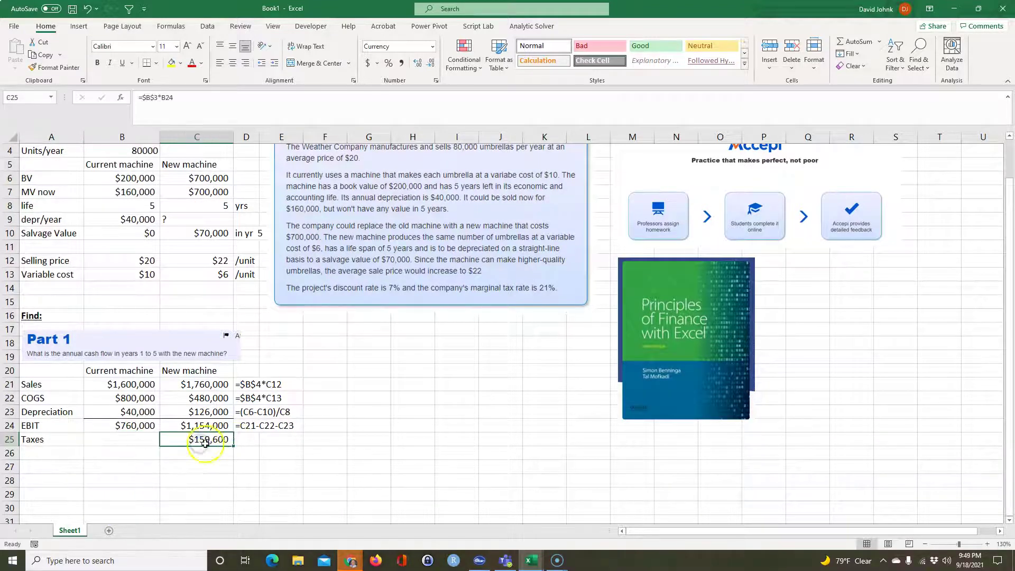
key("ctrl+z")
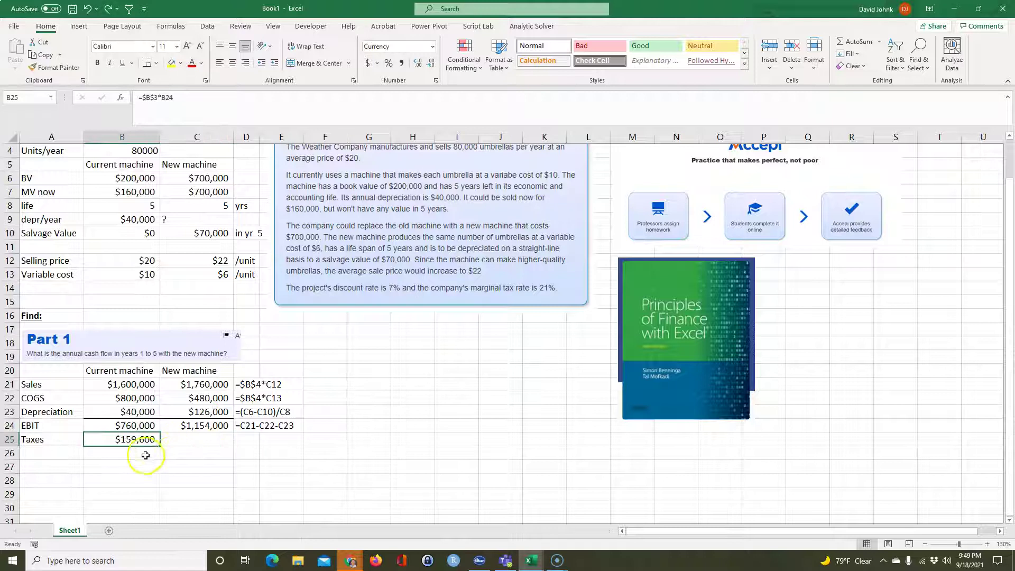
left_click_drag(204, 444, 259, 445)
left_click(249, 425)
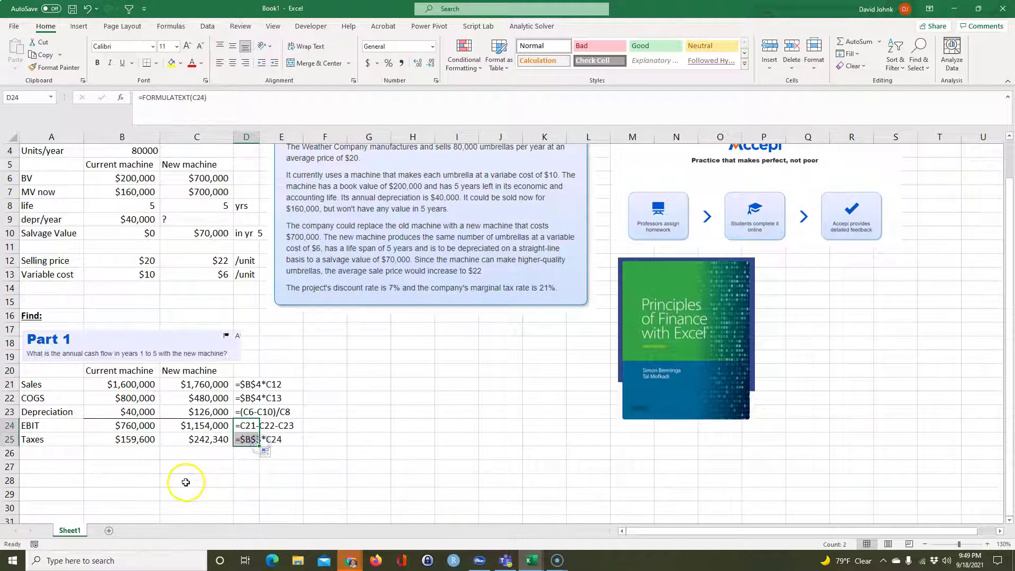
Label A26 'Depreciation' and fill =B23 across B26:C26 for $40,000 and $126,000.
left_click(42, 451)
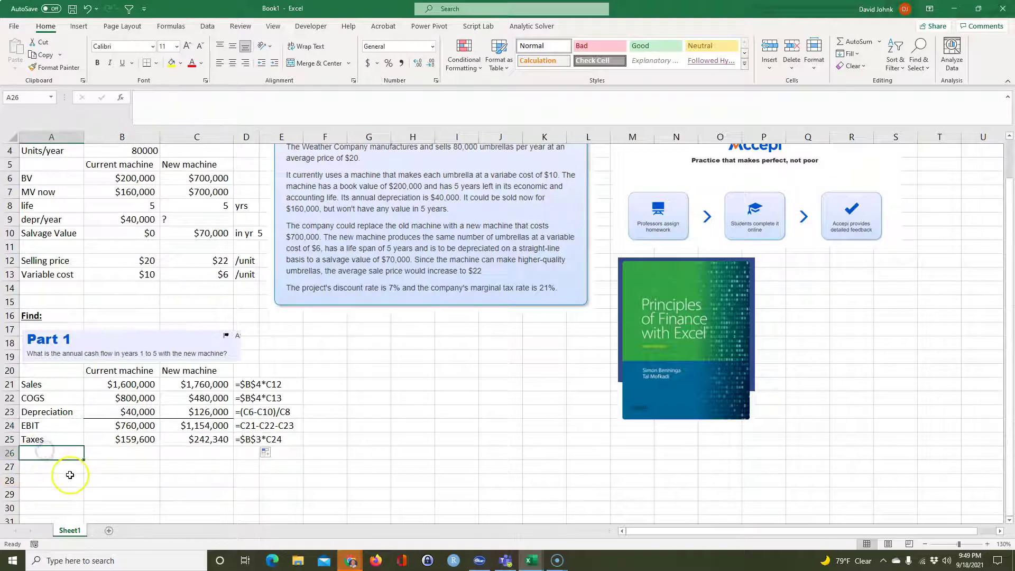
type("Depre")
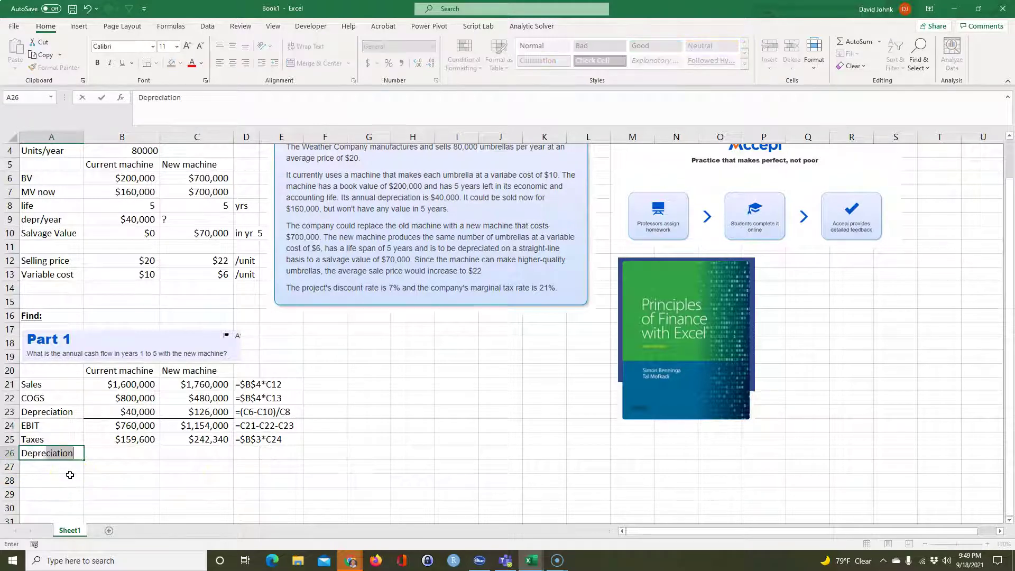
type("cita")
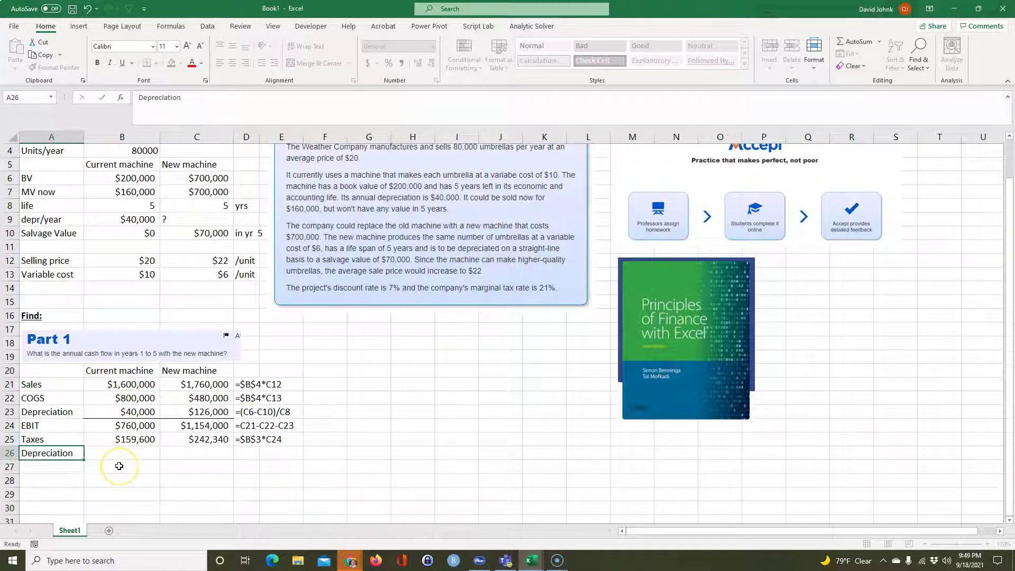
key("Return")
left_click(125, 457)
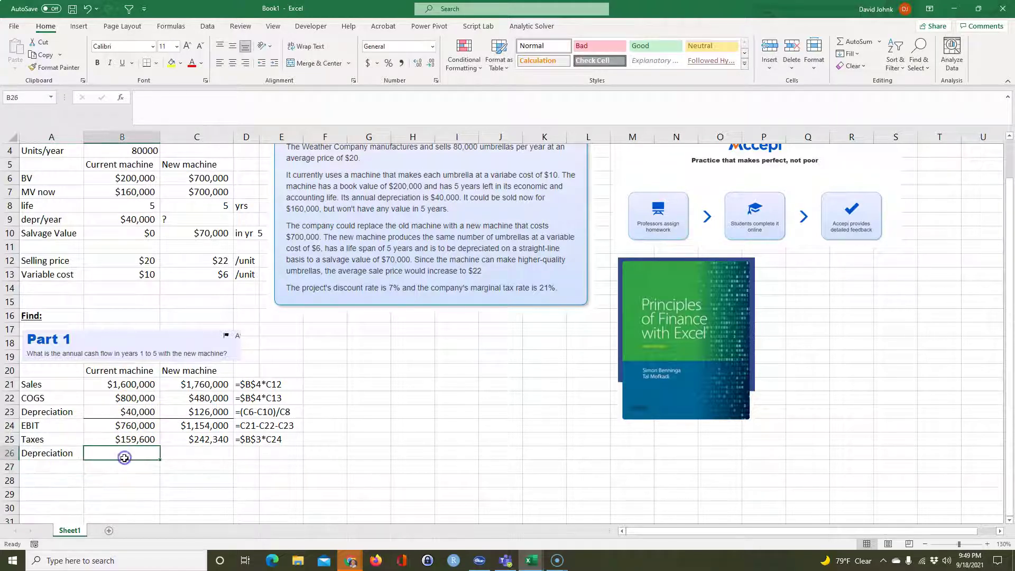
type("=")
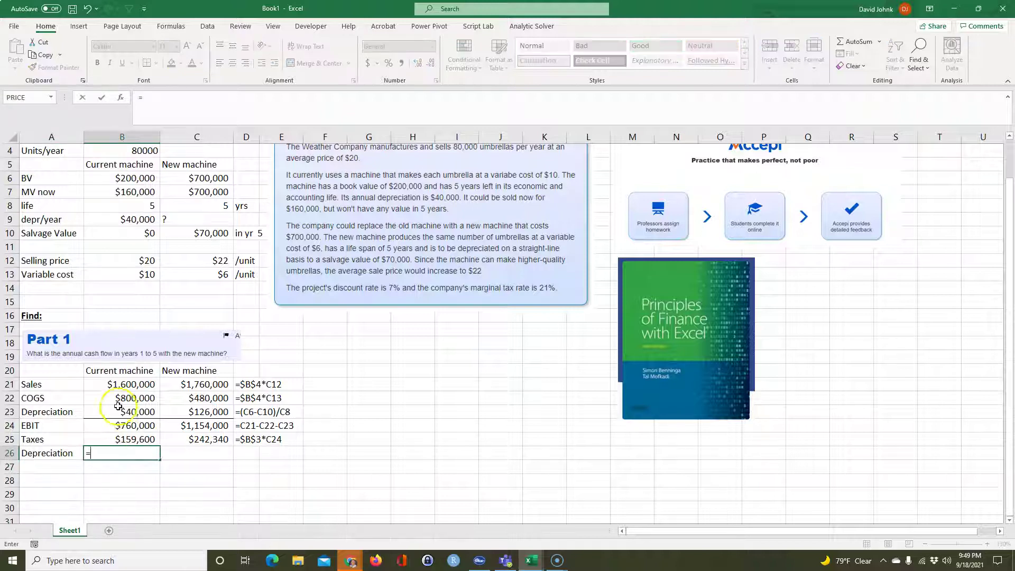
left_click(123, 412)
key("Return")
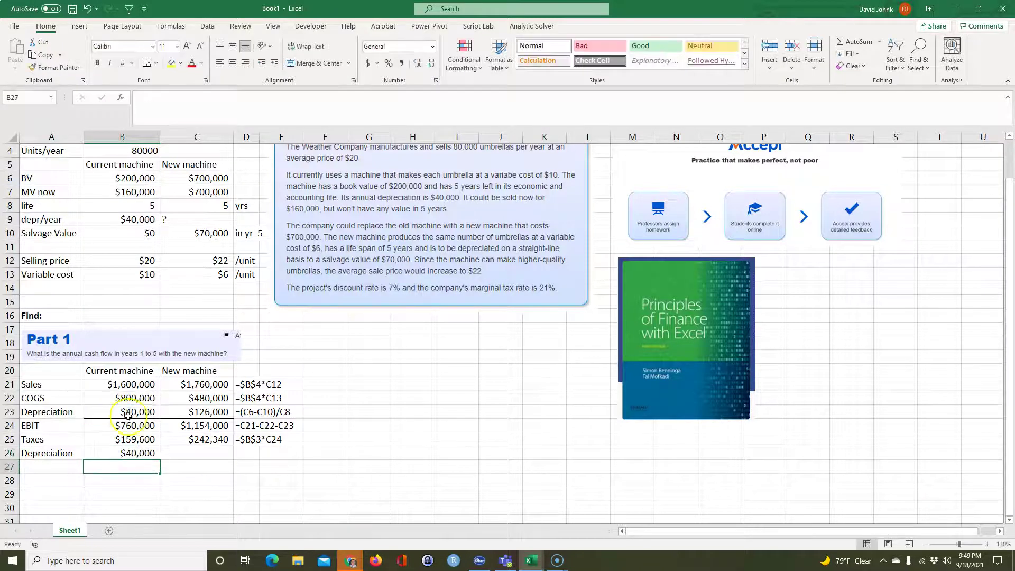
left_click(139, 453)
left_click_drag(160, 459, 200, 467)
left_click(196, 480)
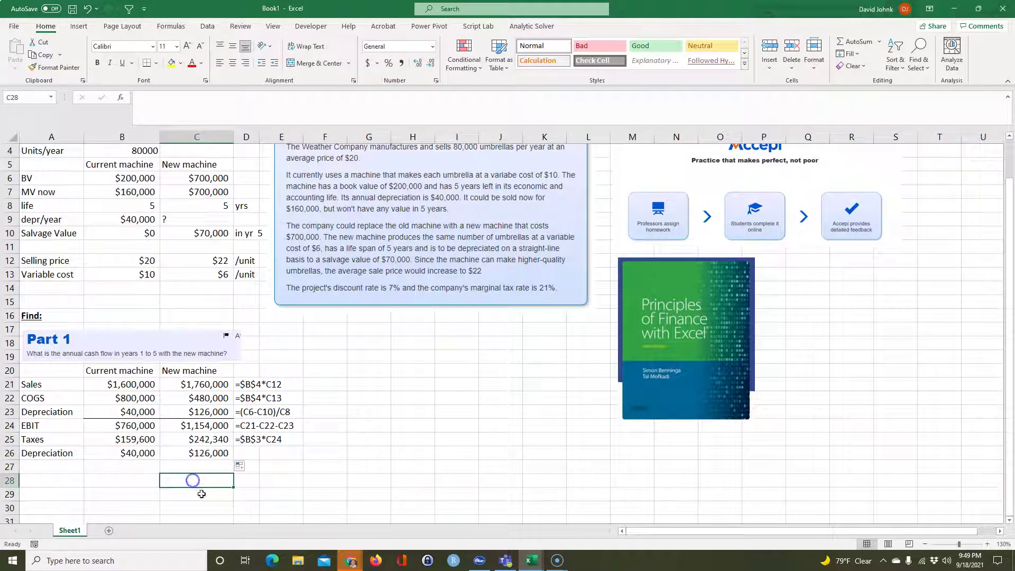
Label row 27 'annual OCF' and add a bottom border under the depreciation values B26:C26.
left_click(62, 465)
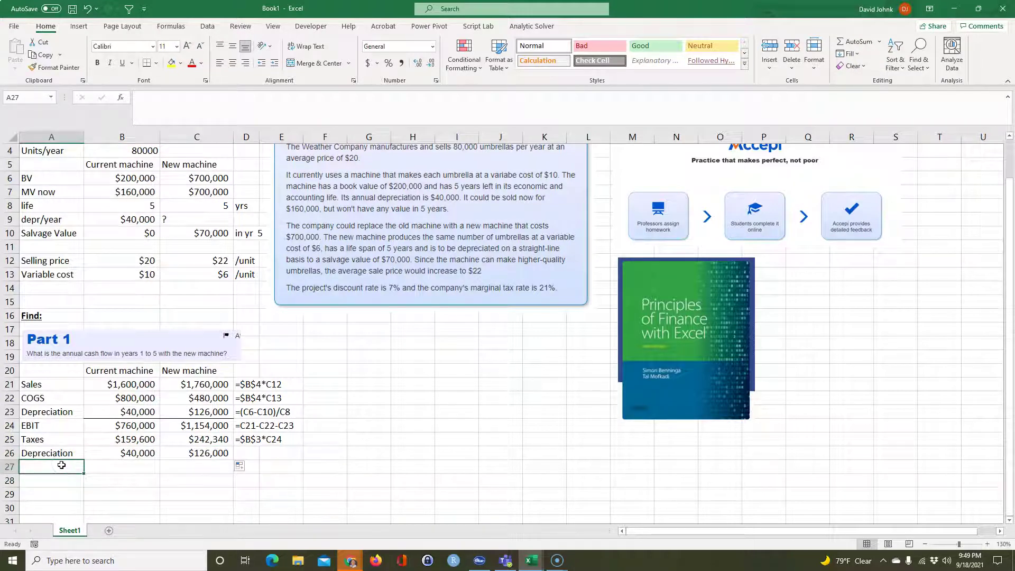
type("annual OC")
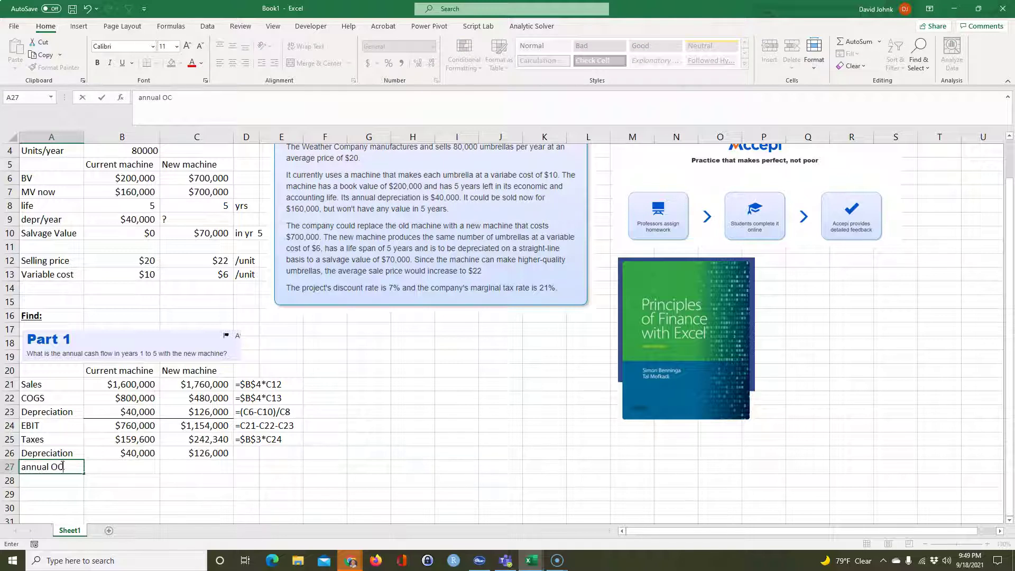
type("F")
left_click_drag(132, 453, 201, 459)
left_click(147, 63)
left_click(127, 476)
Start an EBIT minus taxes plus depreciation formula in B27, then discard the mistyped entry.
left_click(130, 465)
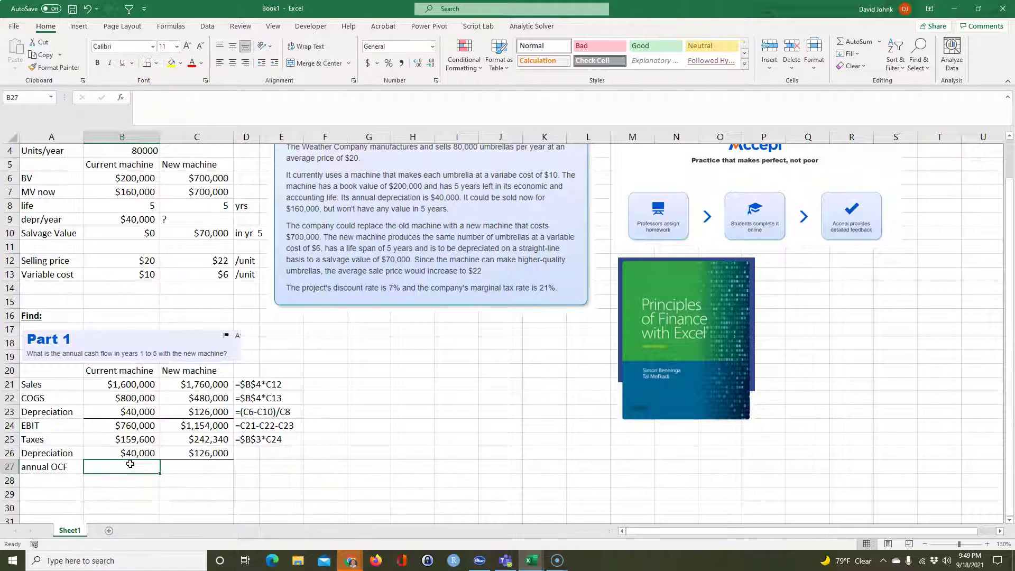
type("=")
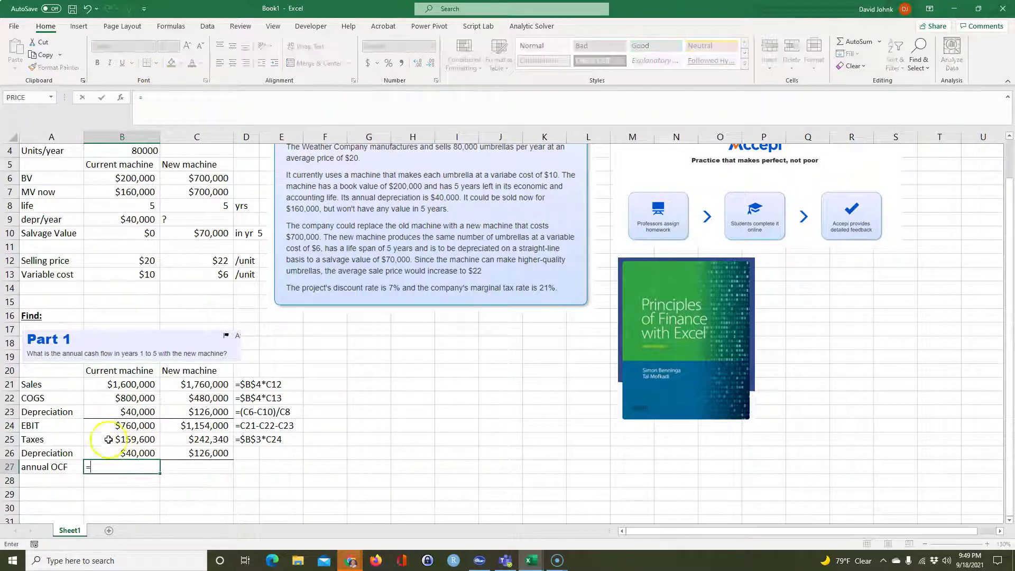
left_click(119, 424)
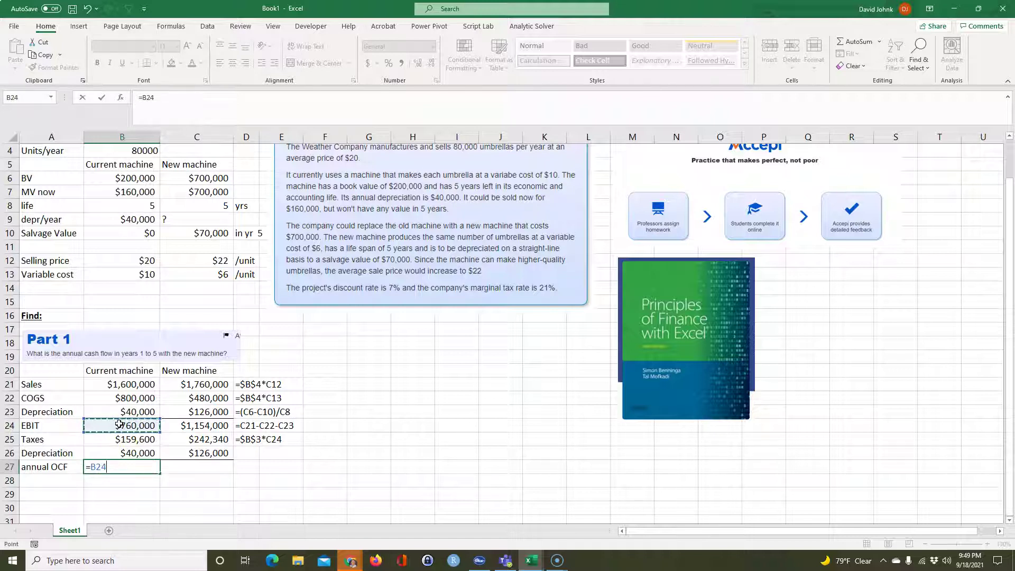
type("-")
left_click(129, 440)
type("+")
left_click(130, 453)
type("3")
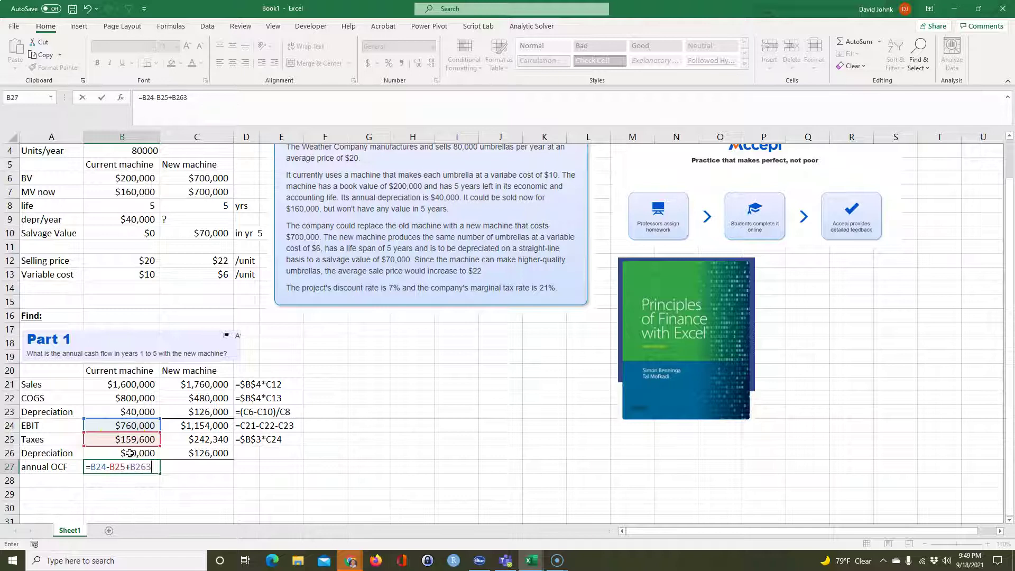
key("Escape")
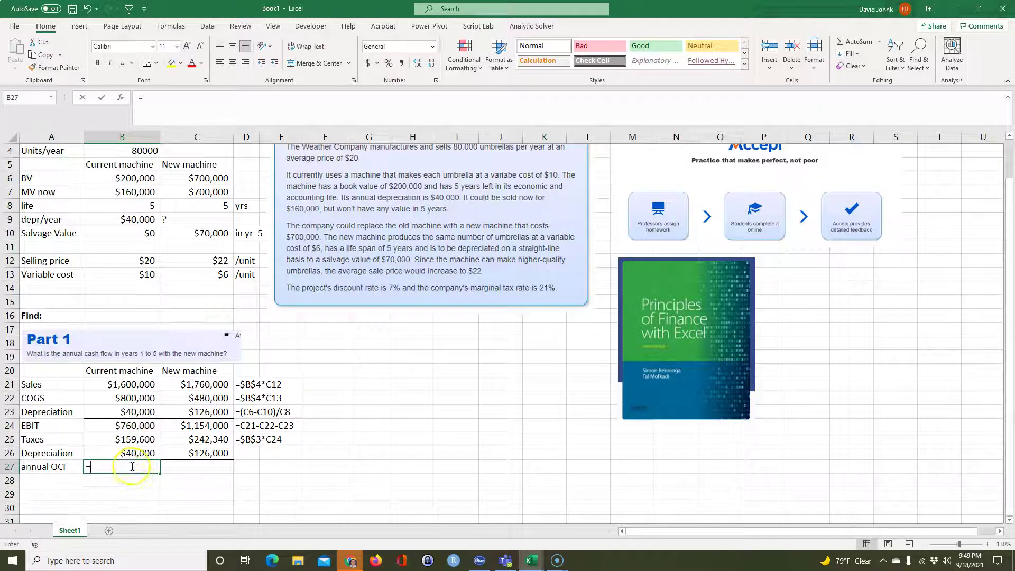
Enter =B24-B25+B26 in B27, fill it to C27, and extend the formula-text column.
type("=")
left_click(130, 426)
type("-")
left_click(130, 439)
type("+")
left_click(126, 452)
key("Return")
left_click(139, 467)
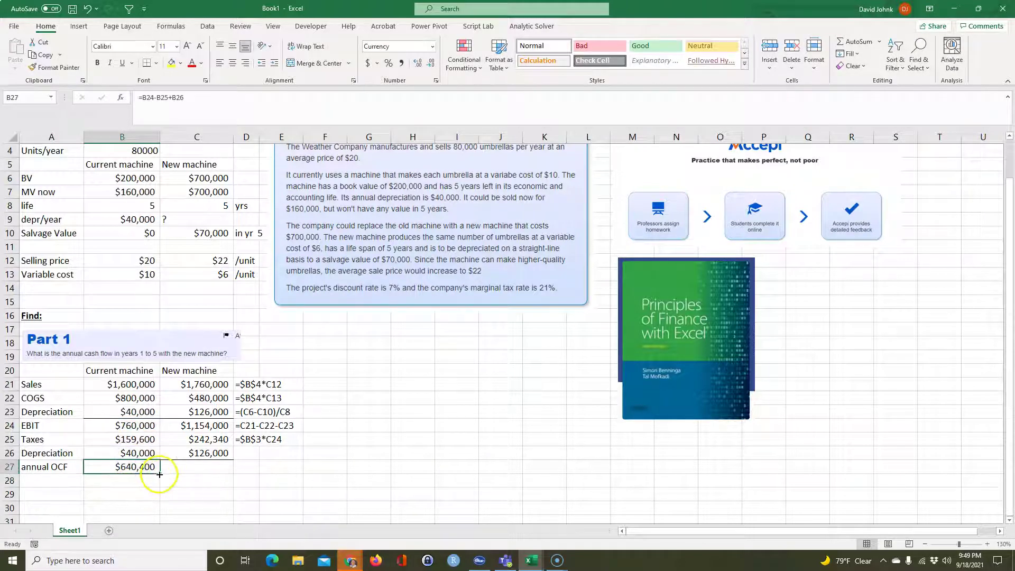
left_click_drag(159, 473, 264, 473)
left_click(247, 439)
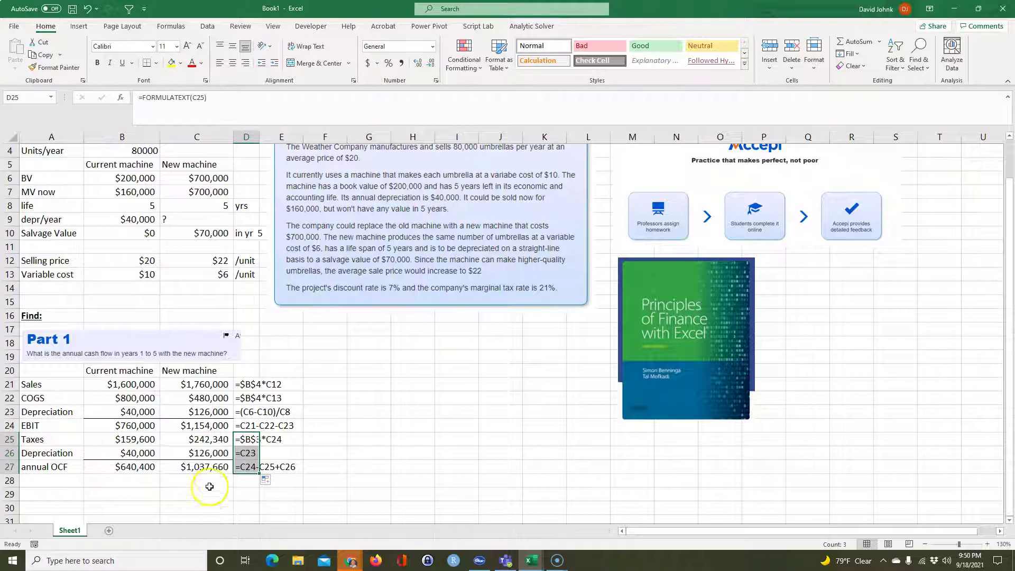
Fill C27's $1,037,660, the New machine heading and the annual OCF label with yellow.
left_click(205, 465)
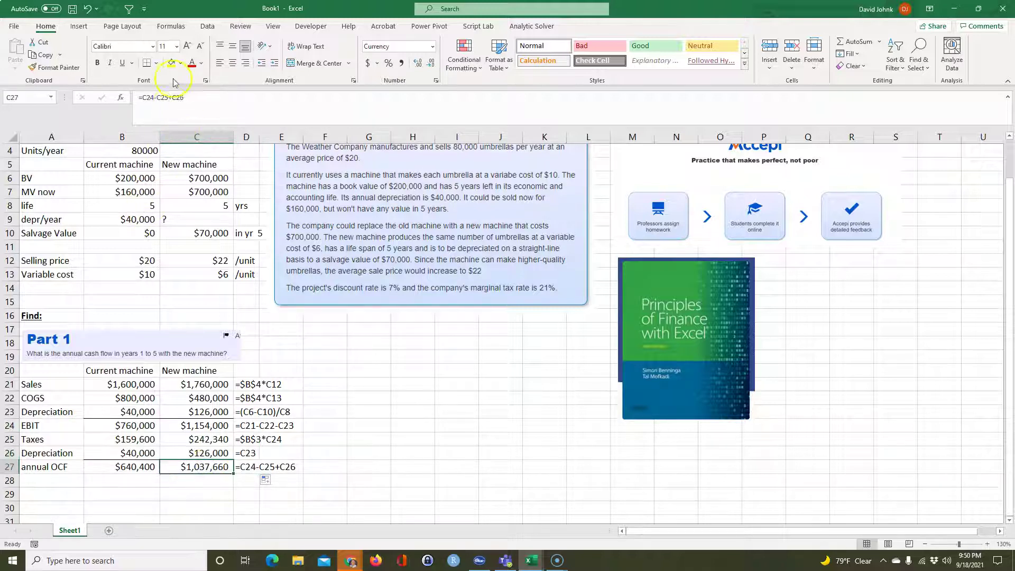
left_click(171, 62)
left_click(200, 365)
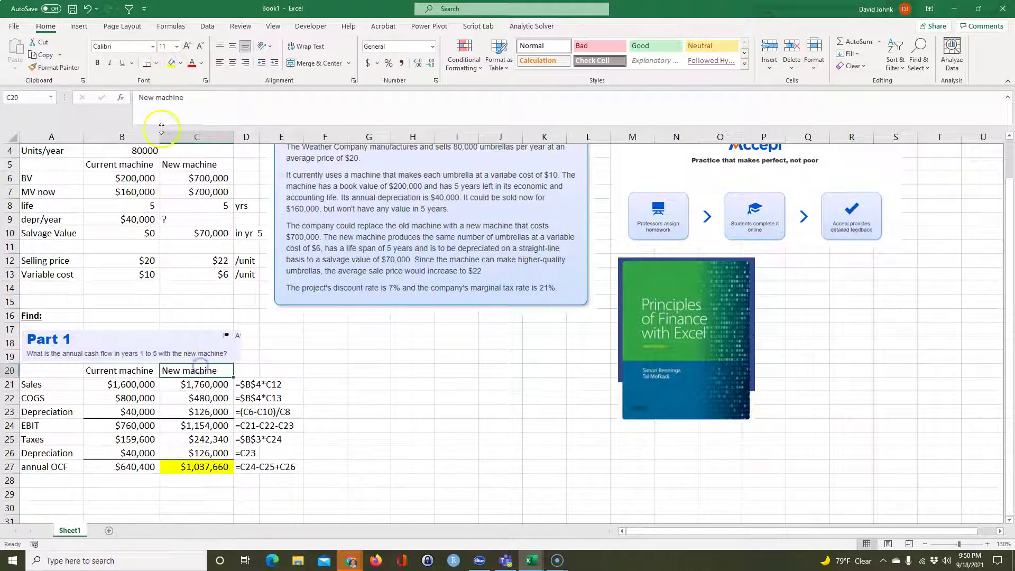
left_click(170, 62)
left_click(41, 465)
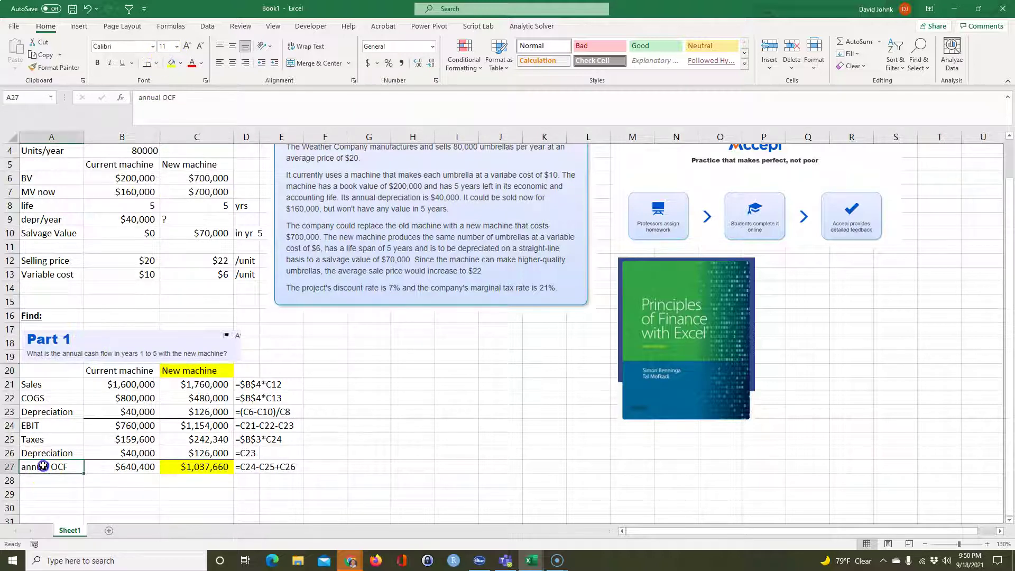
left_click(171, 63)
left_click(370, 403)
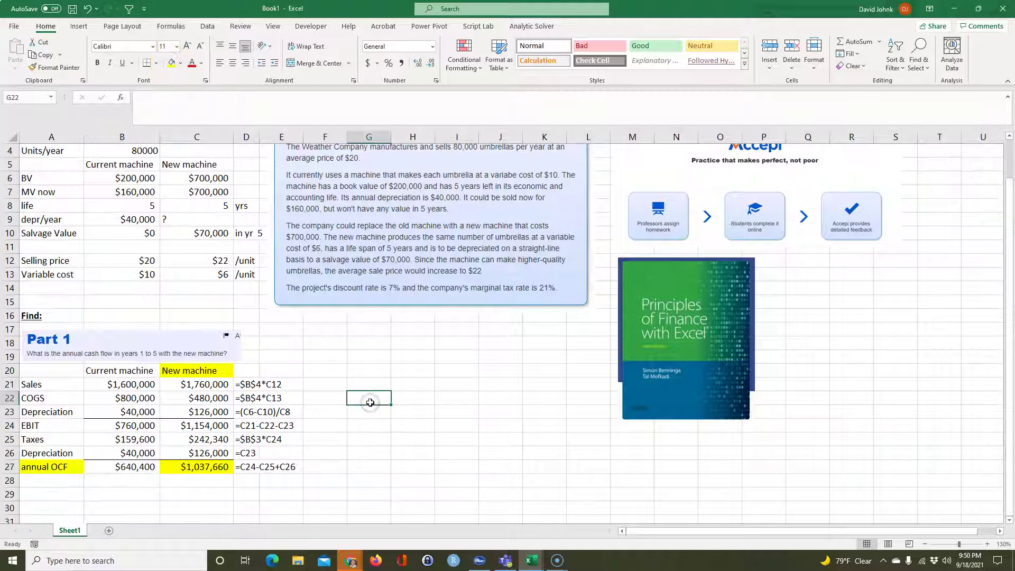
Nudge the problem-description picture right and shrink it by its corner.
scroll(507, 320, "down", 2)
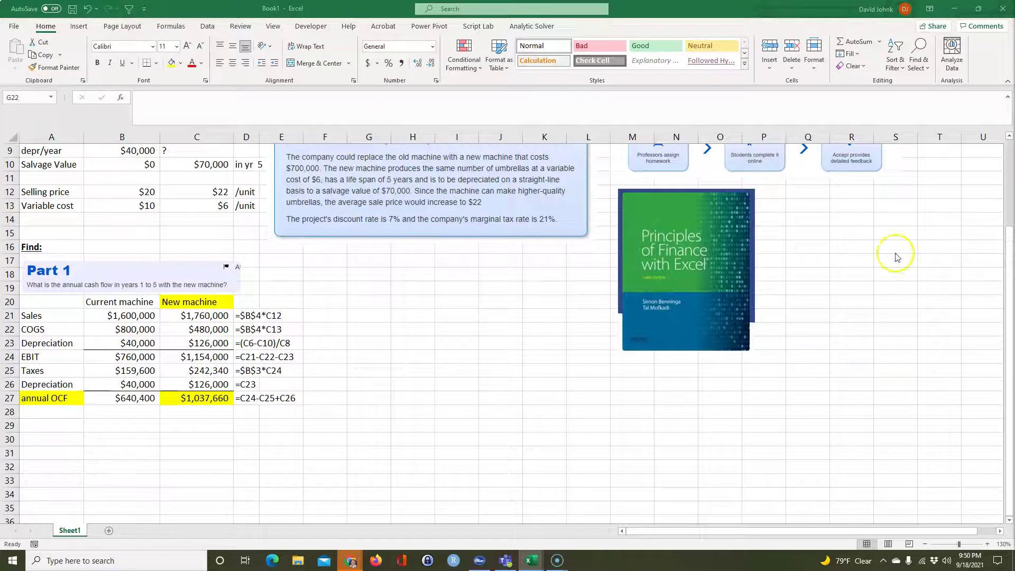
left_click(368, 272)
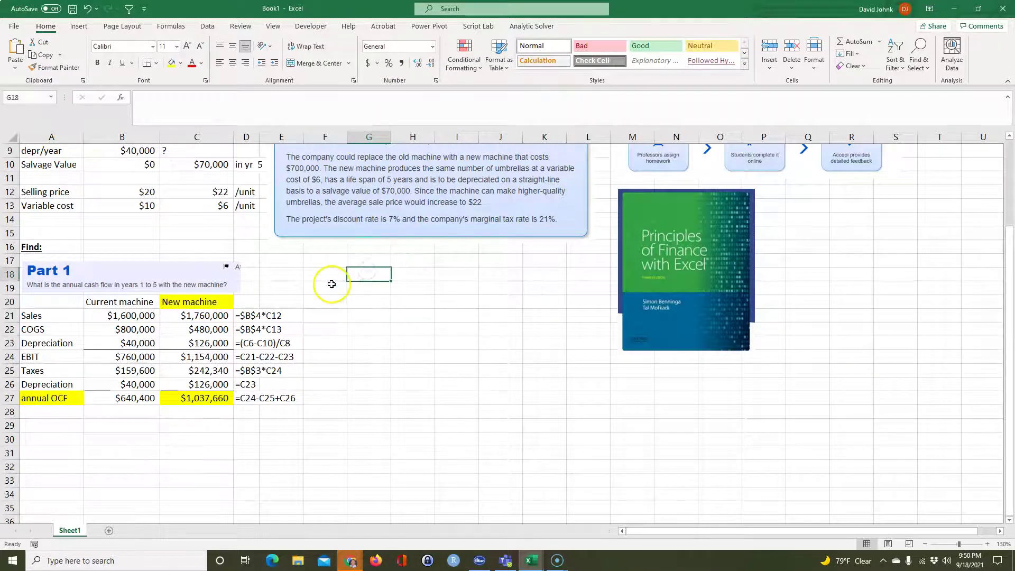
left_click_drag(404, 209, 411, 209)
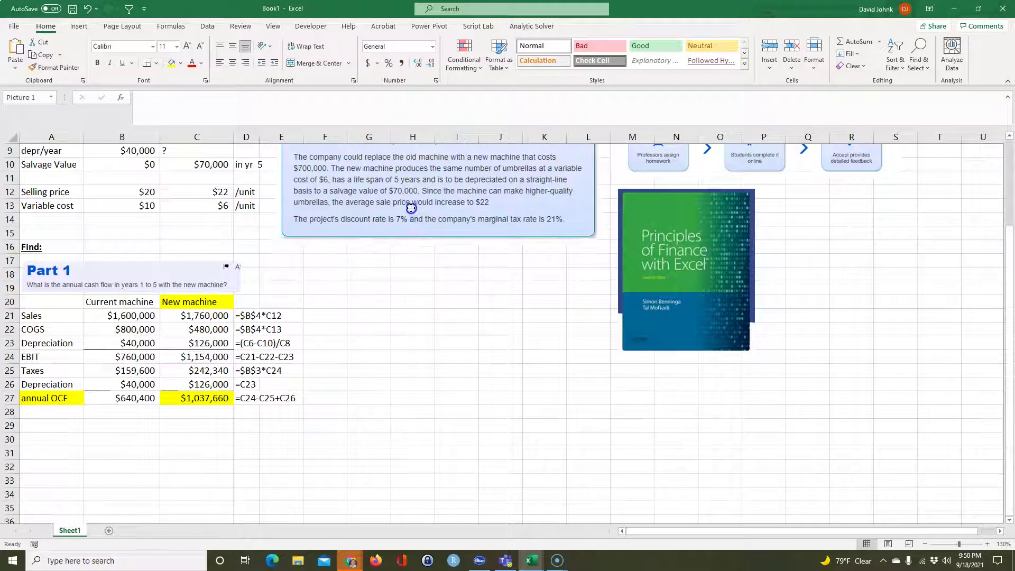
left_click_drag(595, 237, 582, 224)
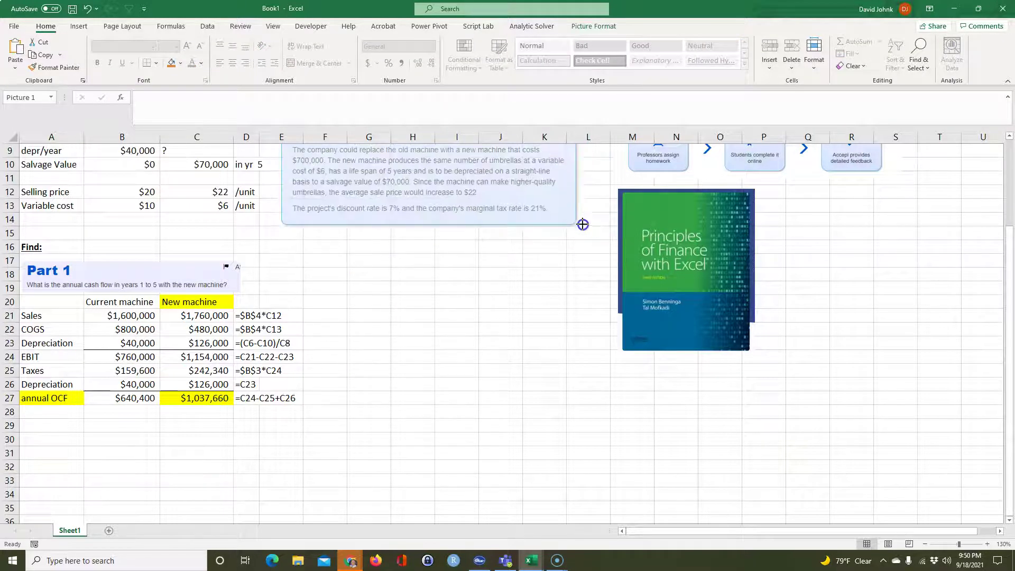
Add a bold, underlined 'Find:' heading in F16 and paste the Part 2 question beneath it.
left_click(339, 248)
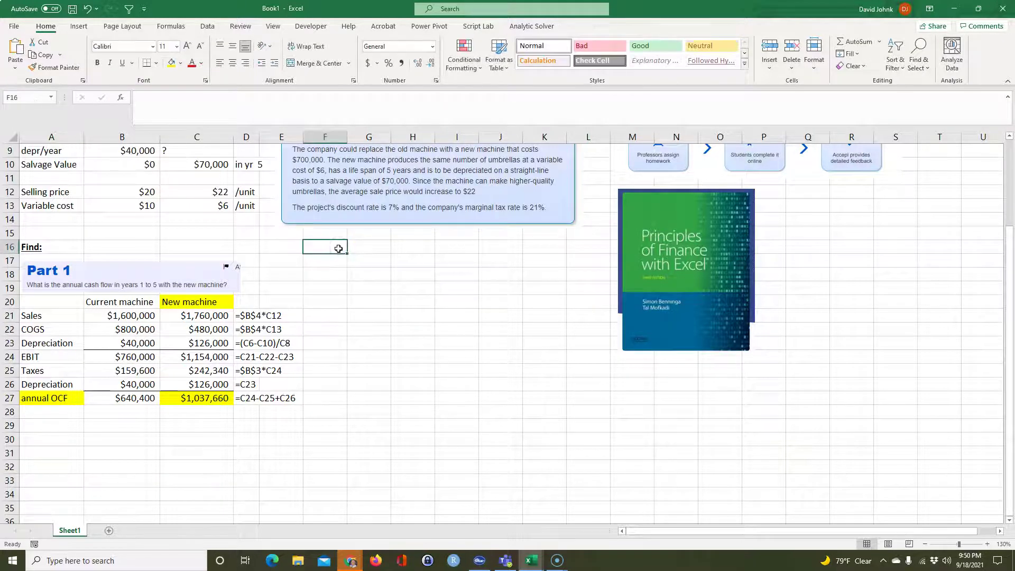
type("Find:")
key("ctrl+Return")
left_click(97, 63)
left_click(123, 63)
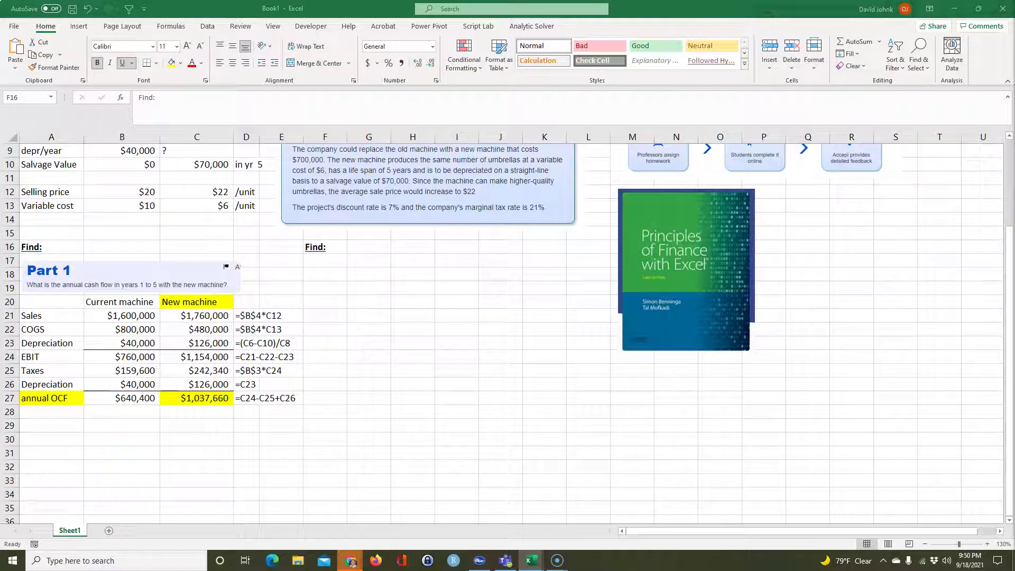
left_click(317, 262)
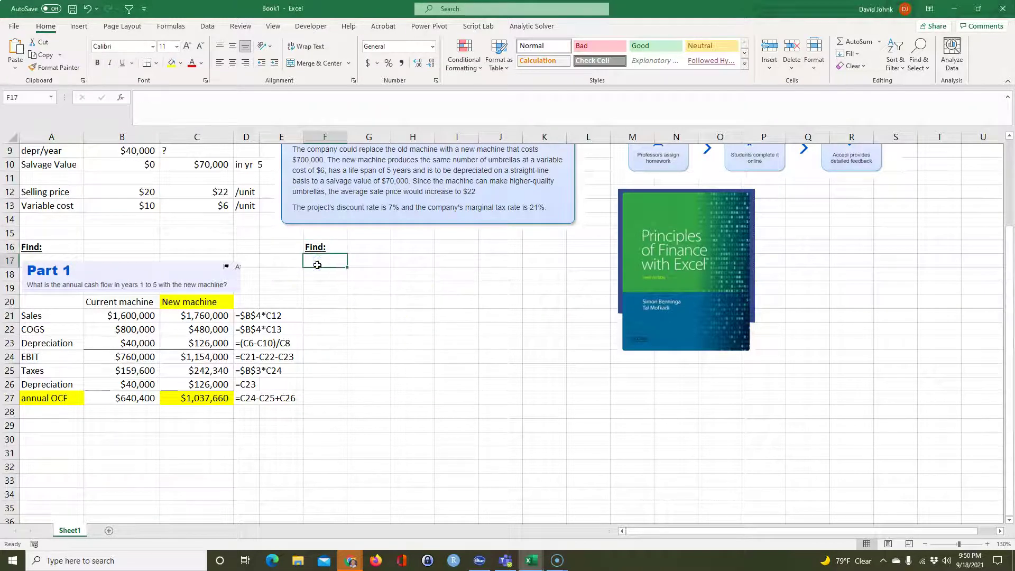
key("ctrl+v")
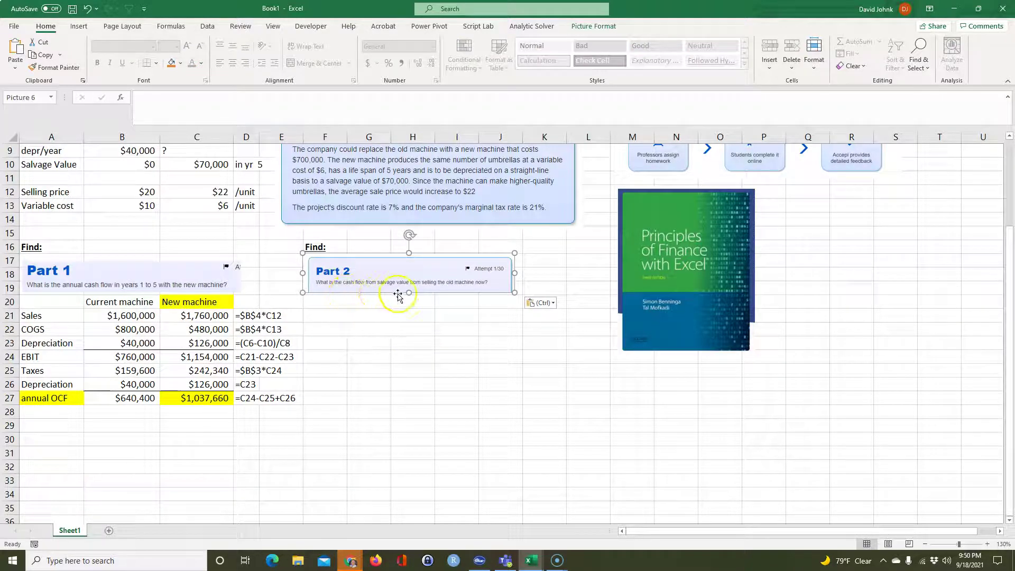
scroll(422, 349, "up", 1)
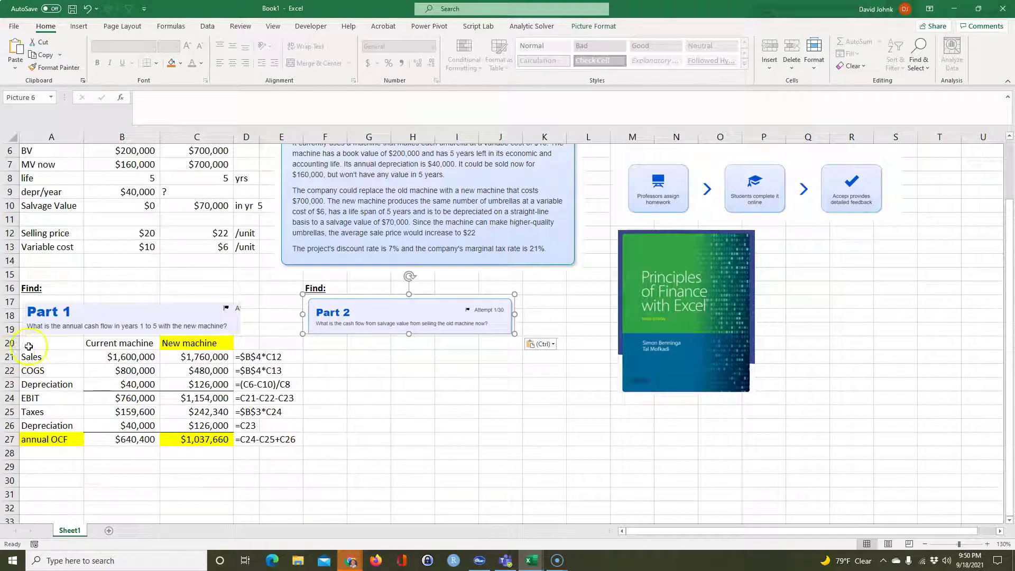
Type a bold, underlined 'Solution:' label in A21 above the Part 1 table.
left_click_drag(31, 343, 146, 476)
left_click(46, 356)
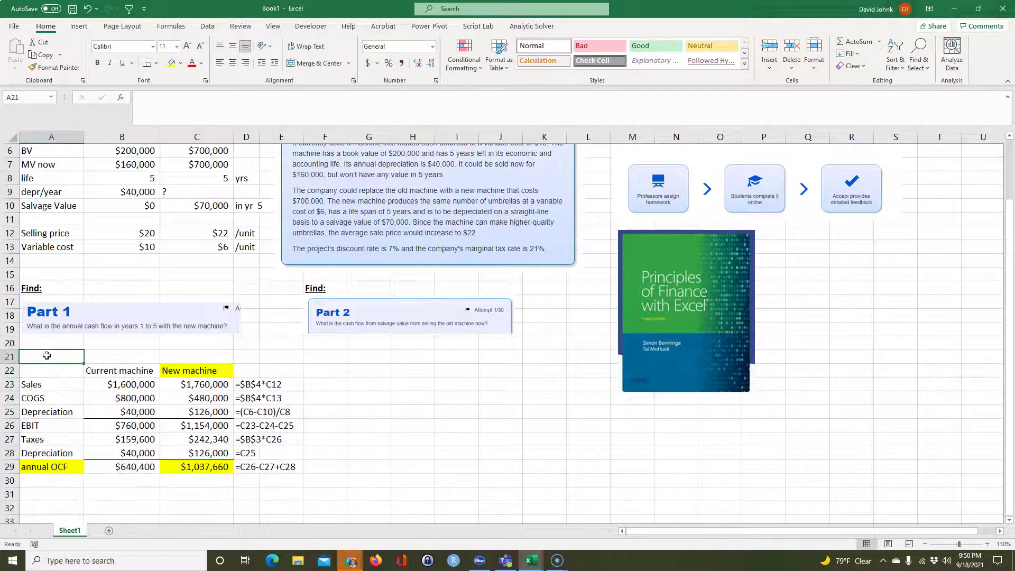
type("So")
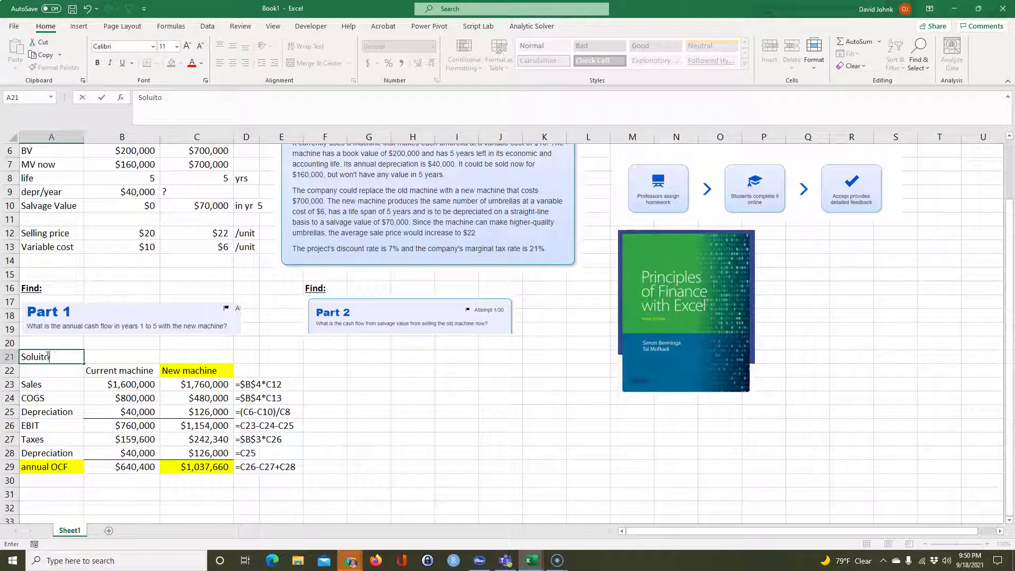
type("lution:")
key("Return")
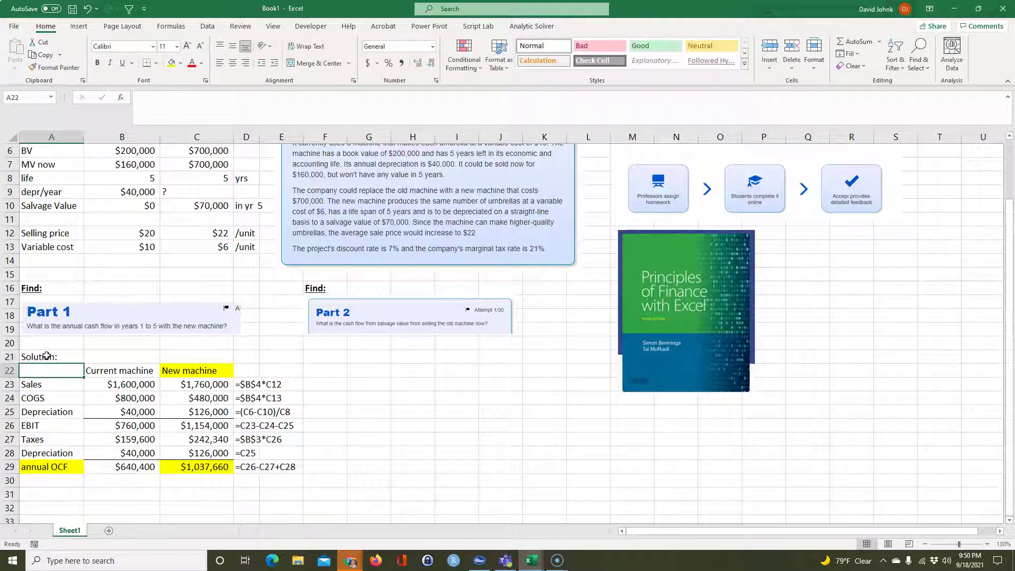
left_click(46, 356)
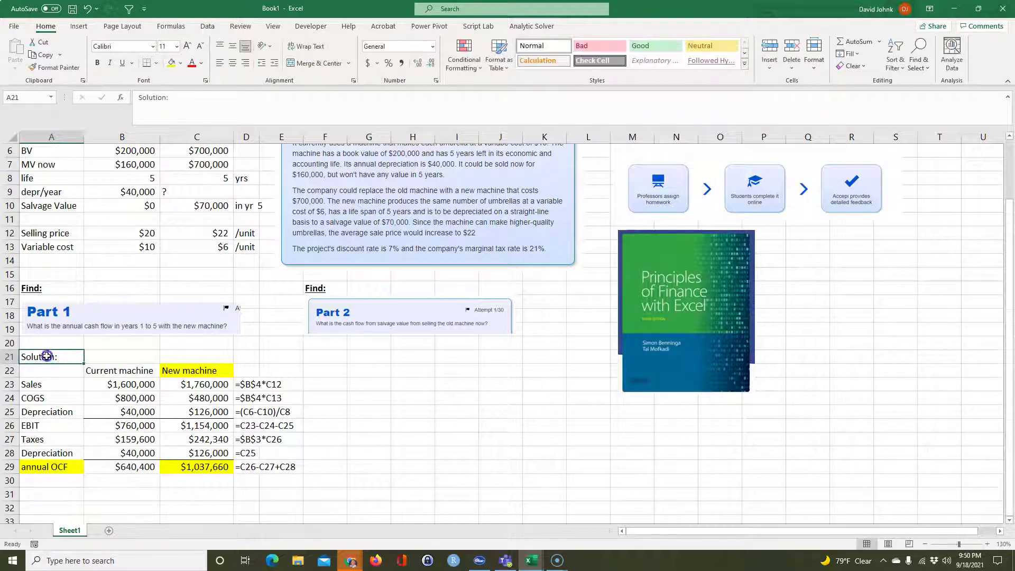
left_click(98, 62)
left_click(122, 62)
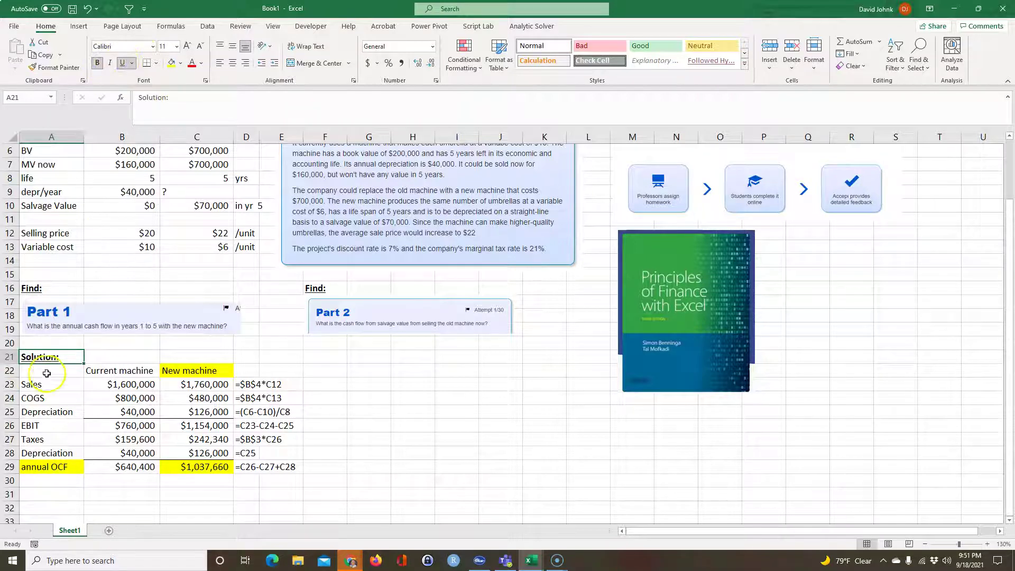
Copy the Solution: heading to F21 under Part 2.
left_click(45, 355)
key("ctrl+c")
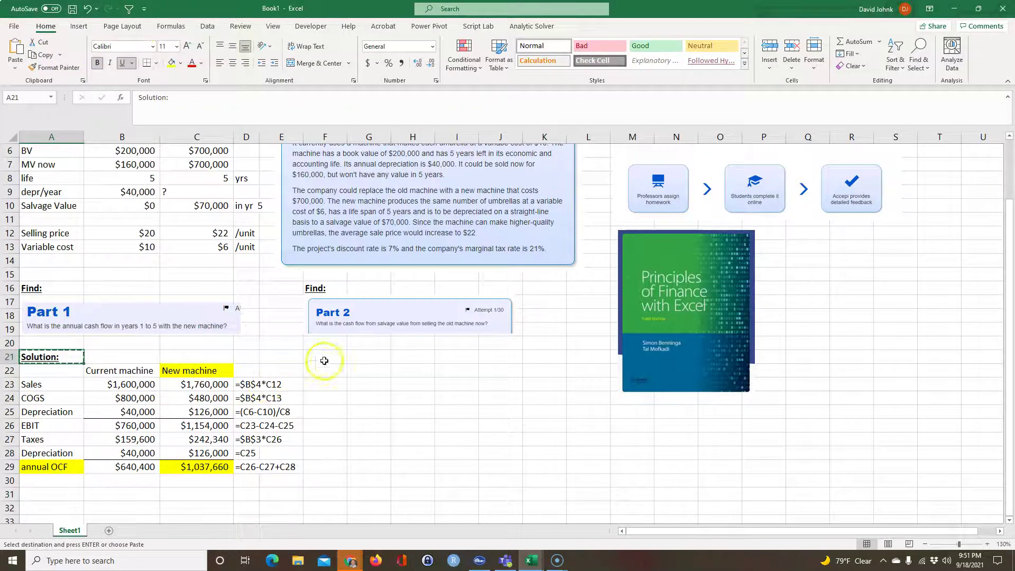
left_click(323, 357)
key("ctrl+v")
Paste the ATCF equation picture near K24 and shift it slightly left.
left_click(406, 432)
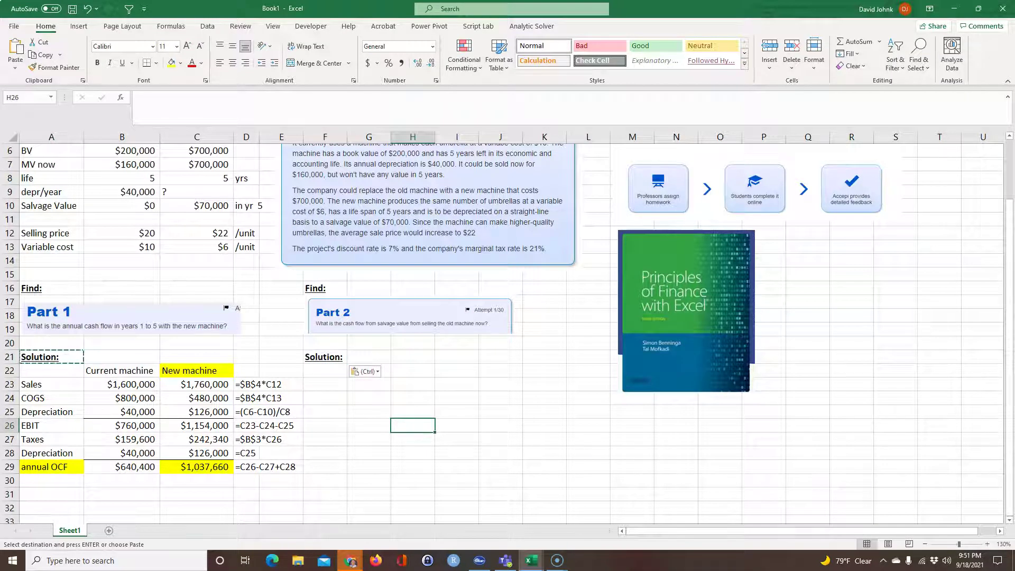
key("alt+Tab")
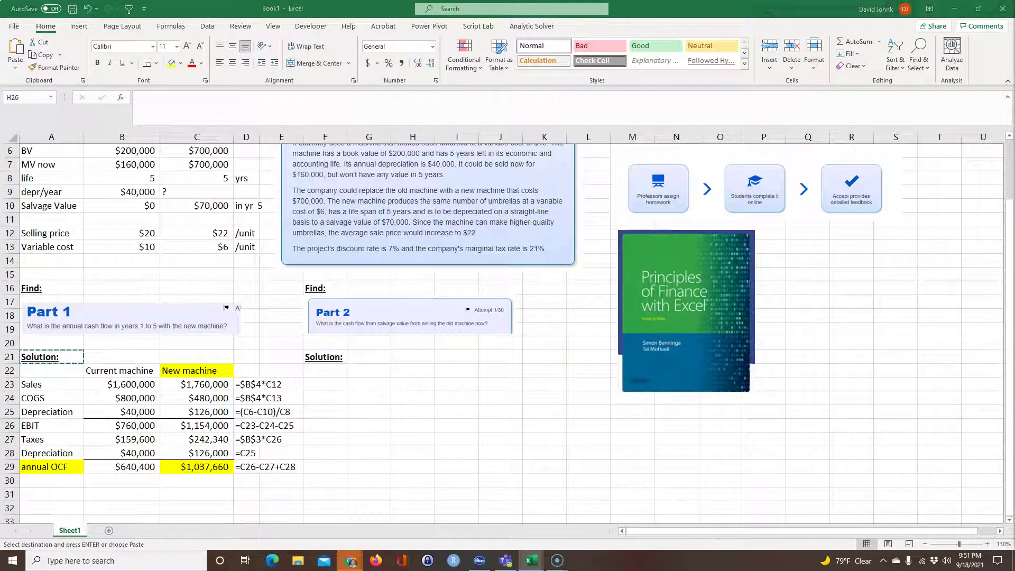
left_click(589, 430)
left_click(525, 398)
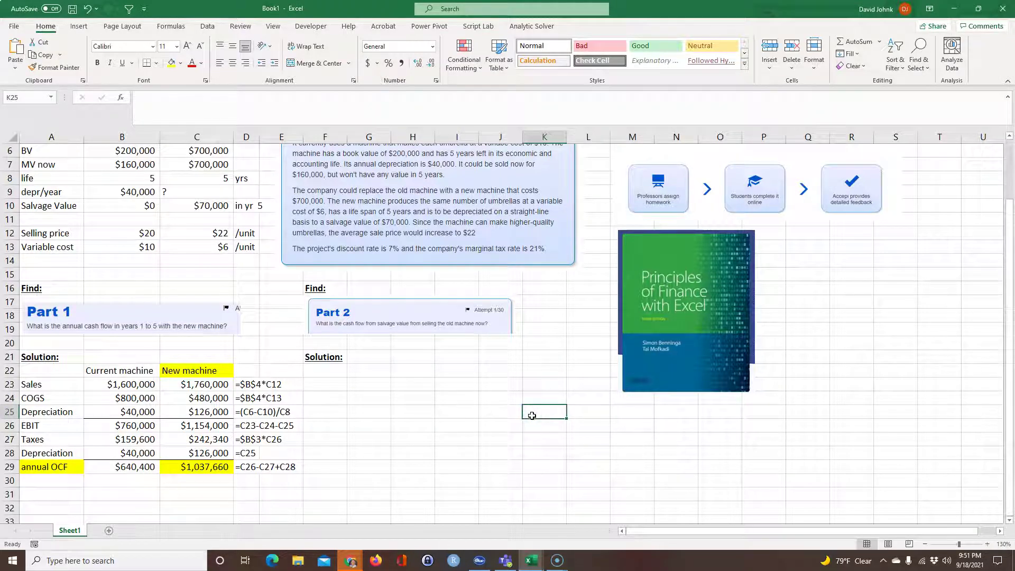
key("ctrl+v")
left_click_drag(570, 417, 621, 408)
Label F22 ATCF and enter =B7-(B7-B6)*B3 in G22.
left_click(321, 368)
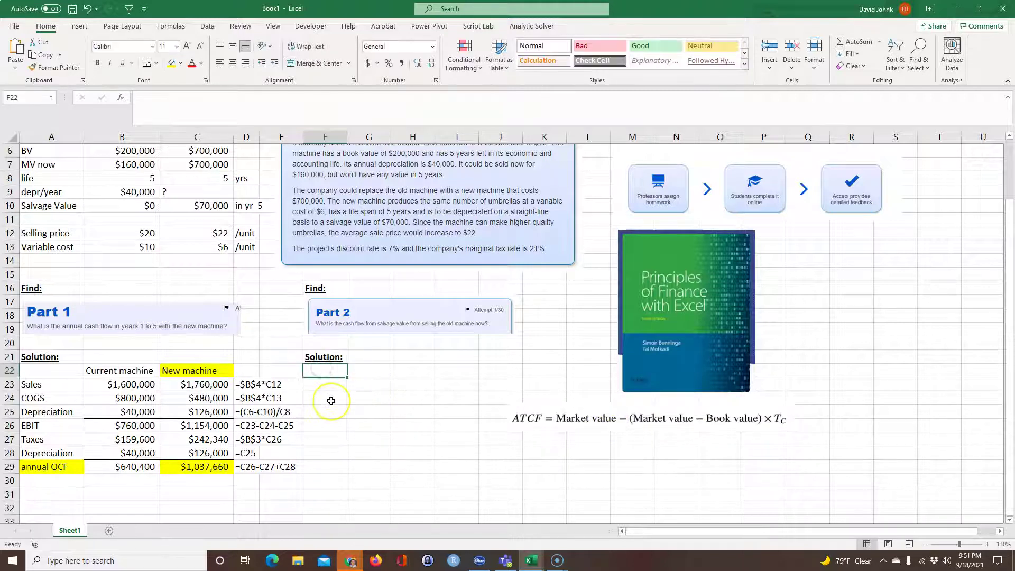
type("ATCF")
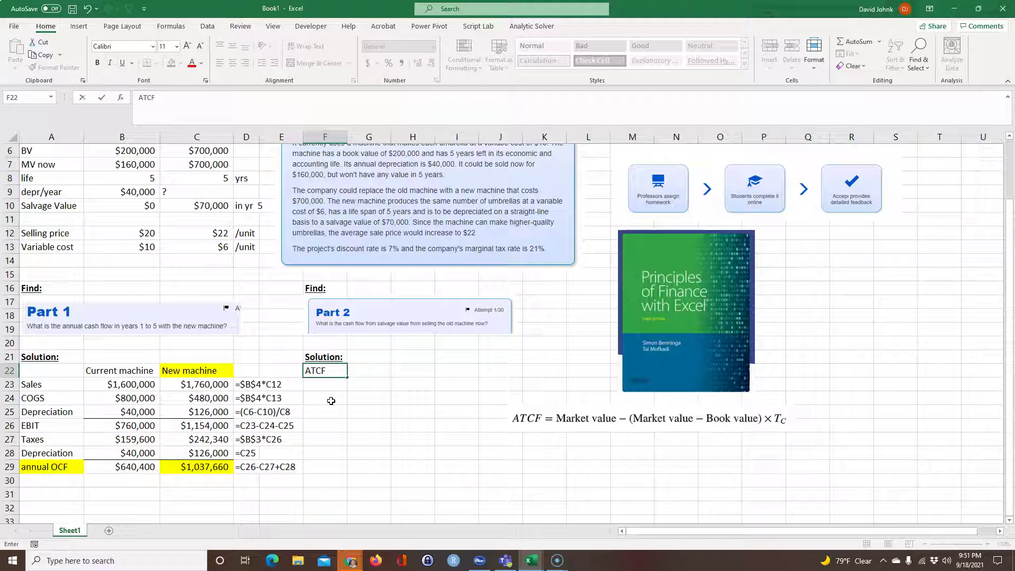
key("Tab")
type("=")
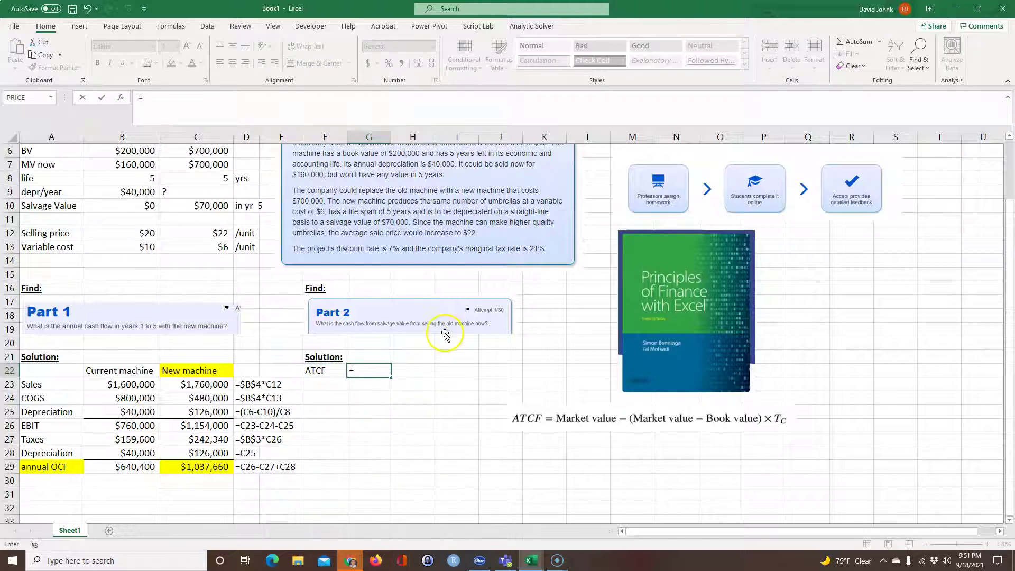
scroll(206, 298, "up", 1)
scroll(206, 299, "up", 1)
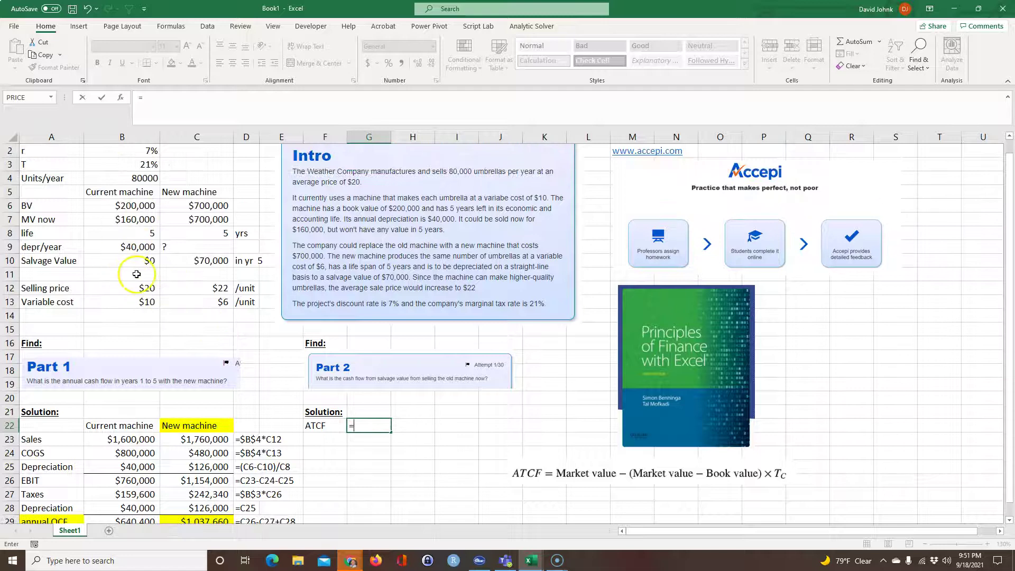
left_click(141, 220)
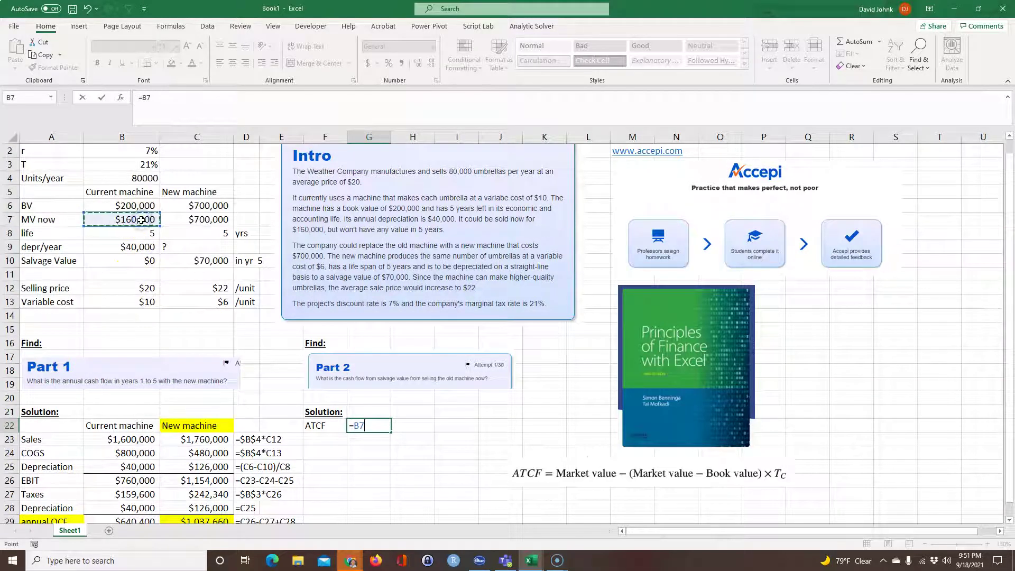
type("-(")
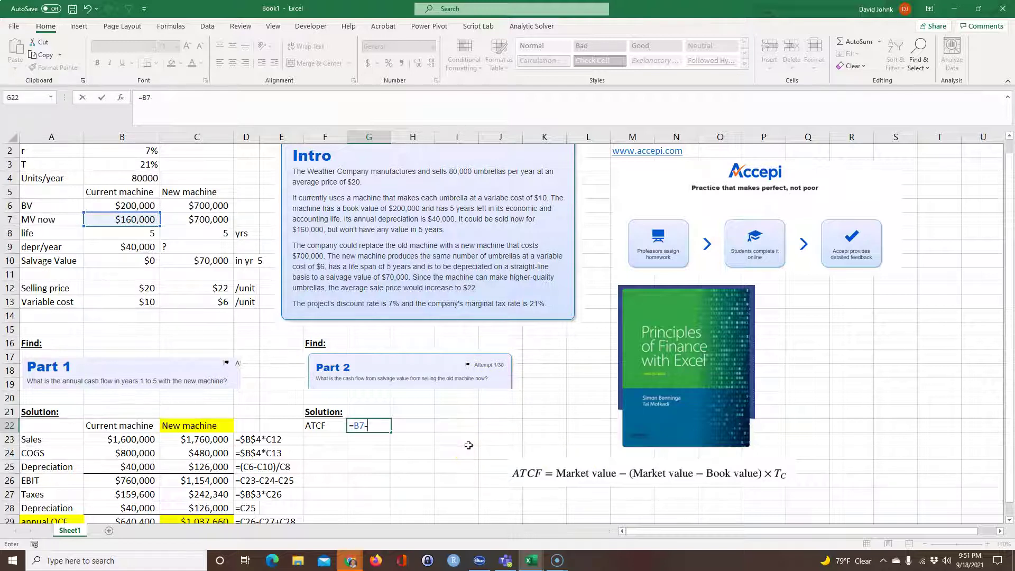
left_click(138, 220)
type("-")
left_click(115, 204)
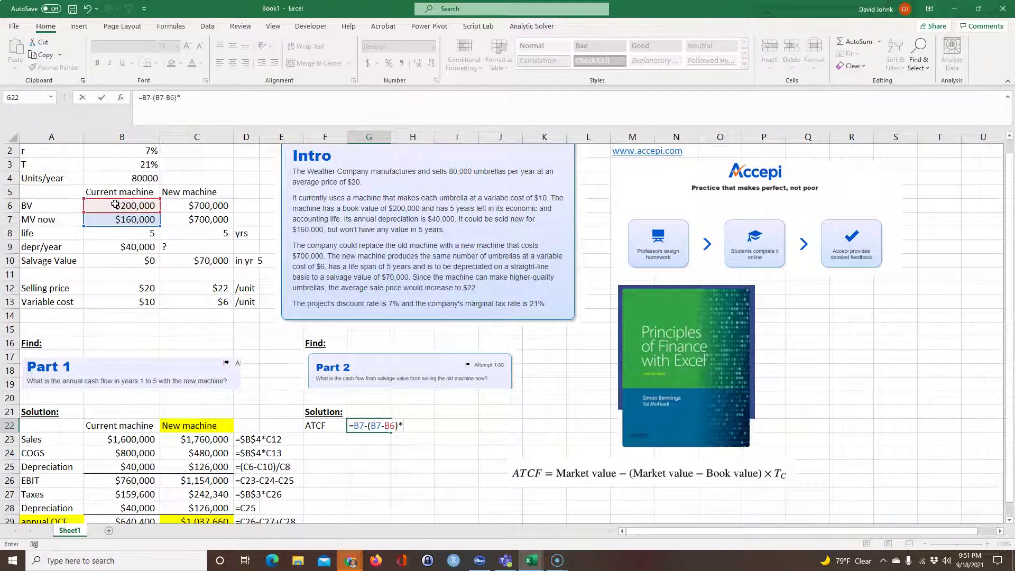
type(")*")
left_click(136, 166)
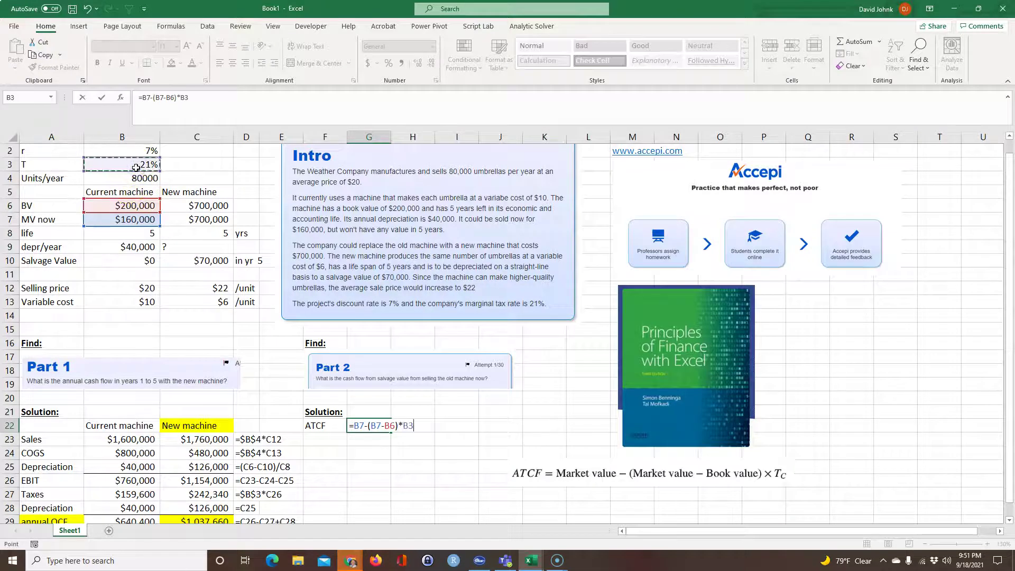
key("Return")
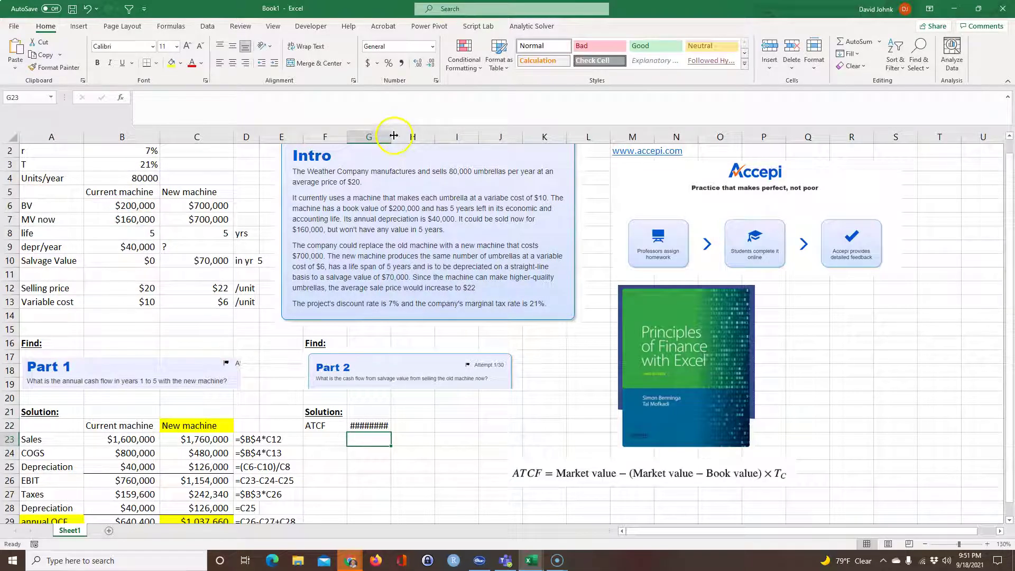
Widen column G to show $168,400 and copy the formula-text cell into H22.
left_click_drag(392, 136, 400, 137)
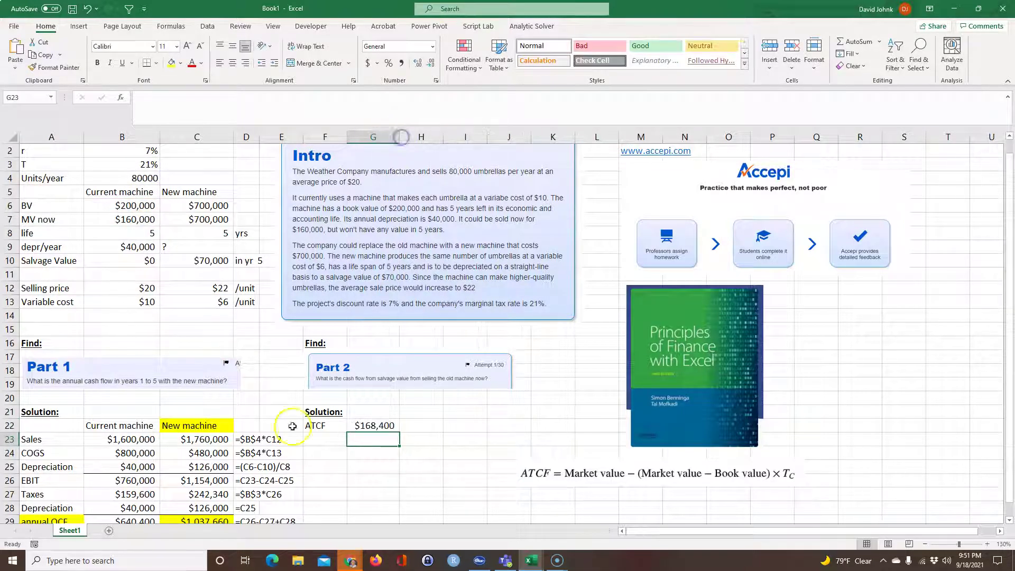
left_click(239, 439)
key("ctrl+c")
left_click(423, 424)
key("ctrl+v")
Fill the ATCF label and result in F22:G22 yellow.
left_click(382, 507)
left_click_drag(323, 424, 372, 426)
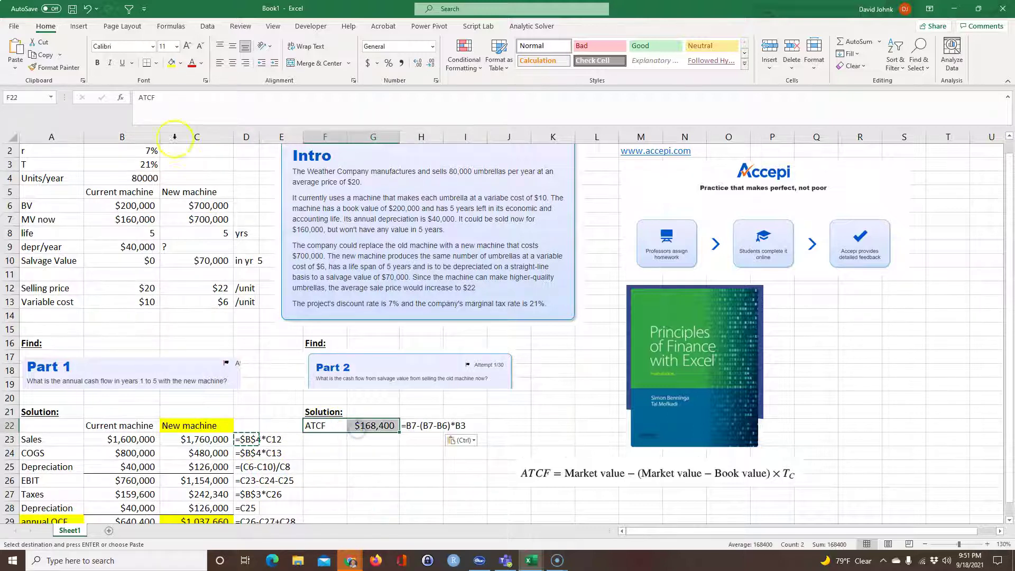
left_click(170, 63)
left_click(386, 467)
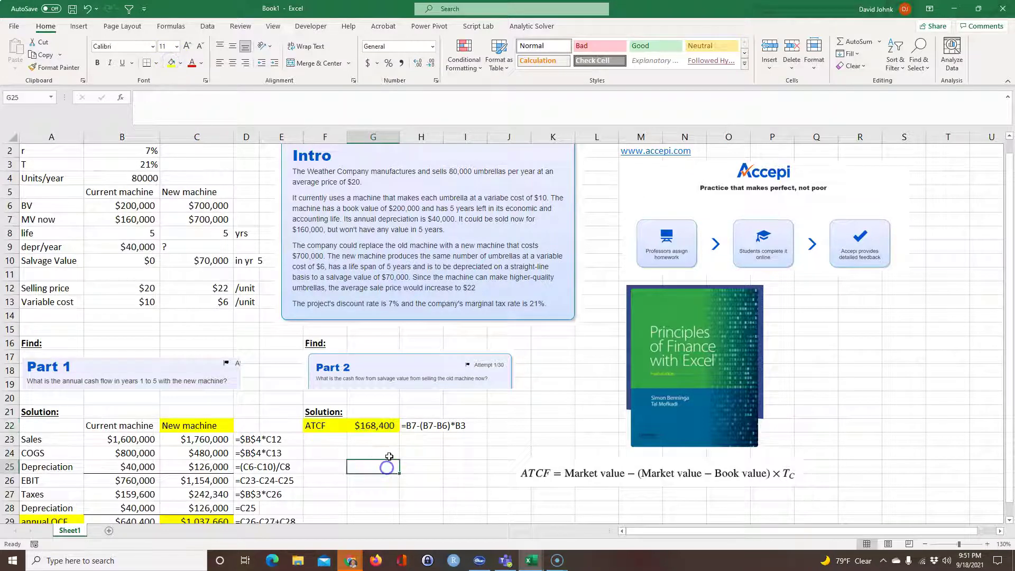
Shift the textbook cover right and move the ATCF picture under G22, shrinking it.
scroll(389, 455, "down", 2)
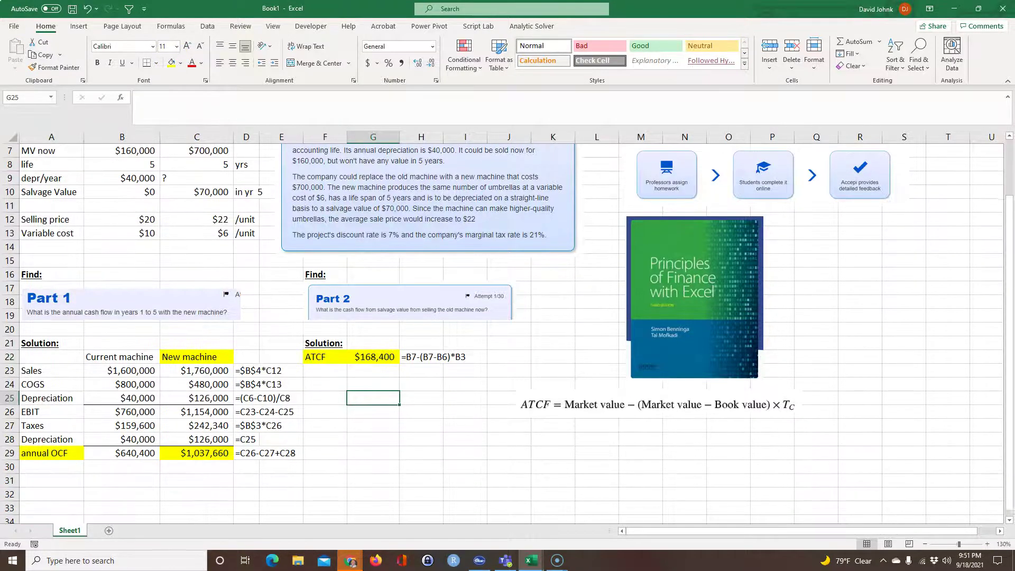
scroll(389, 455, "up", 2)
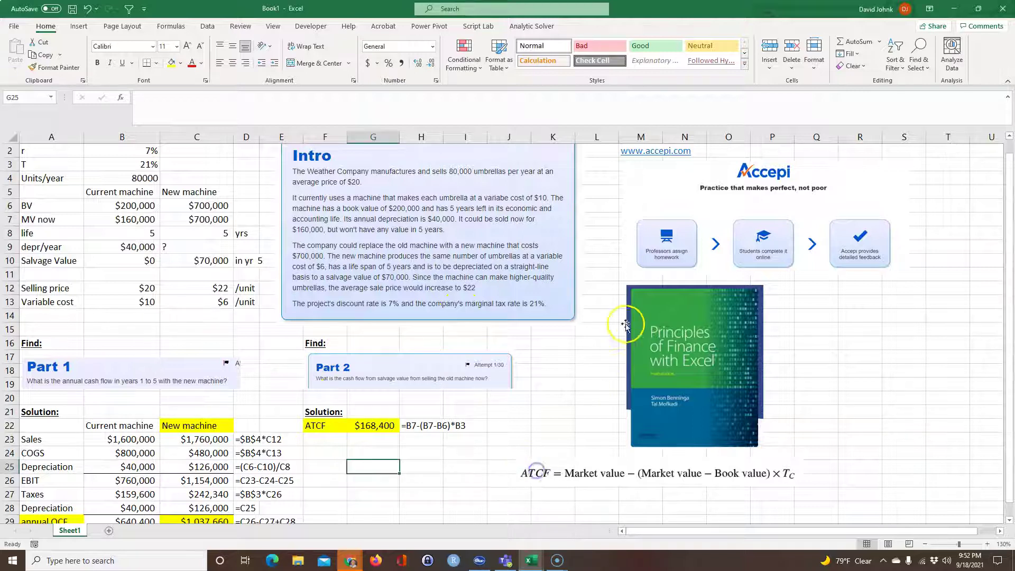
left_click_drag(650, 304, 875, 308)
left_click_drag(671, 456, 460, 439)
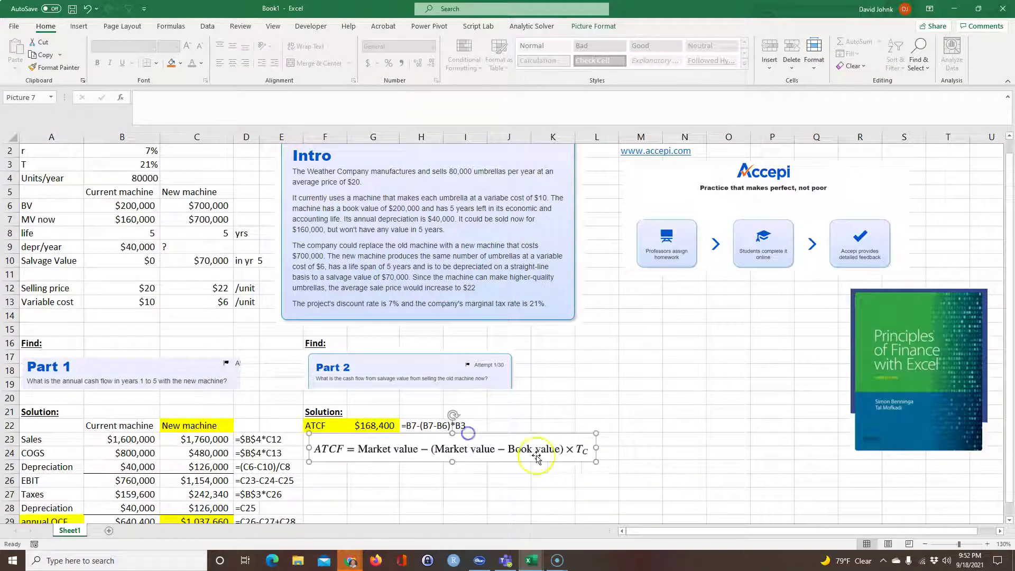
left_click_drag(561, 468, 453, 462)
Copy the Find: heading from F16 to L16.
left_click(323, 346)
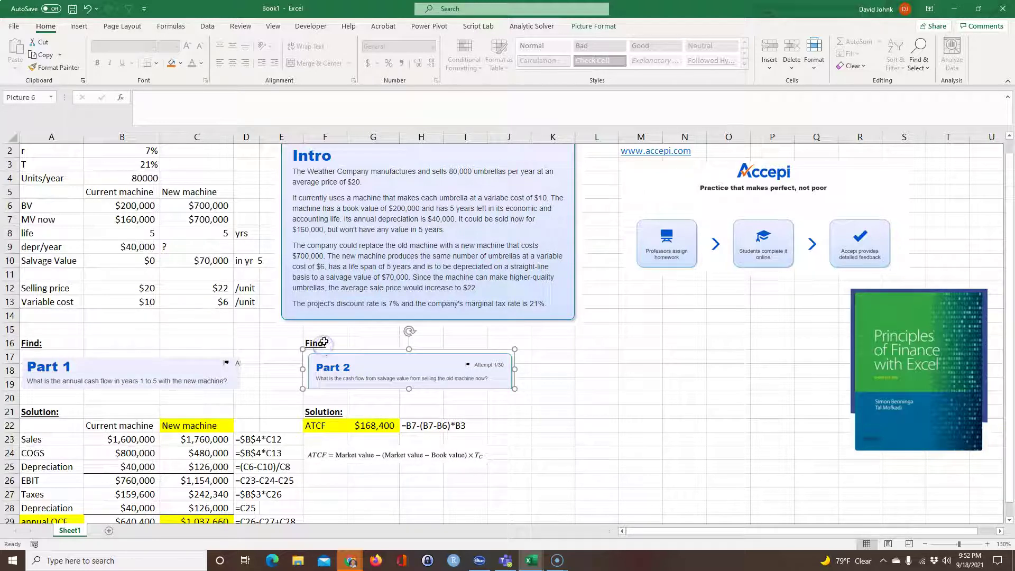
left_click(323, 343)
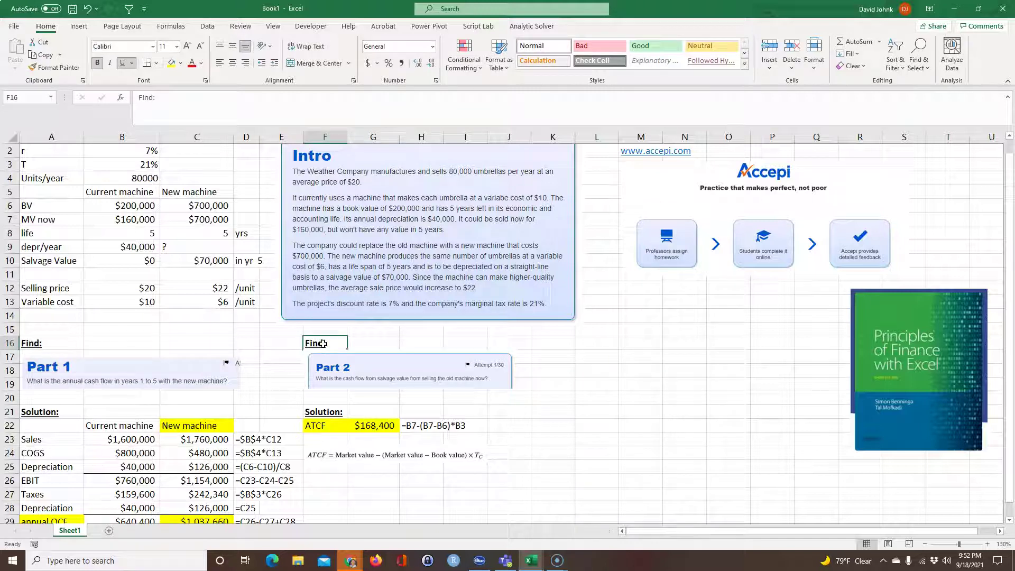
key("ctrl+c")
left_click(585, 345)
key("ctrl+v")
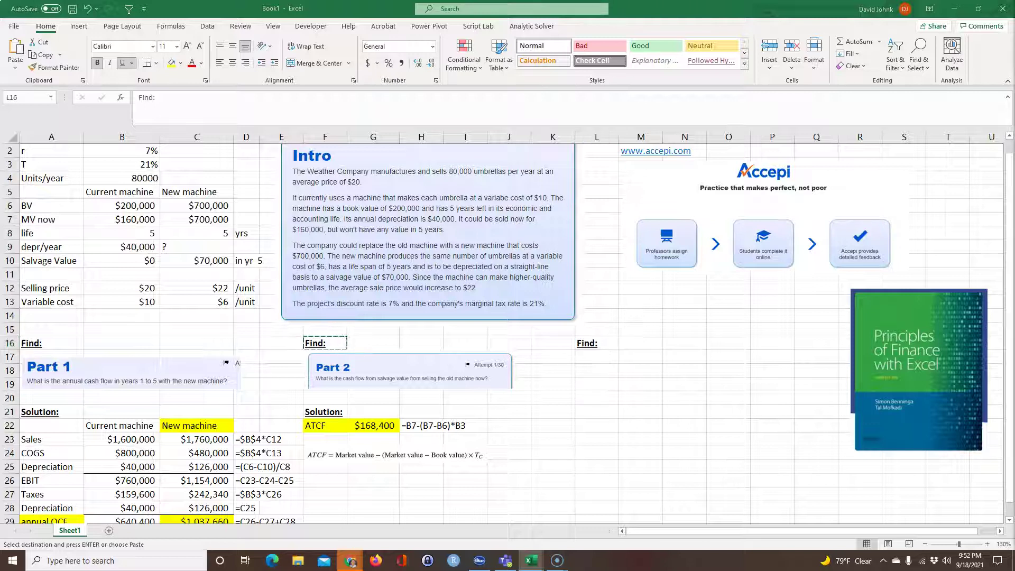
key("Escape")
Paste the Part 3 NPV question picture at L17 below the heading.
left_click(593, 358)
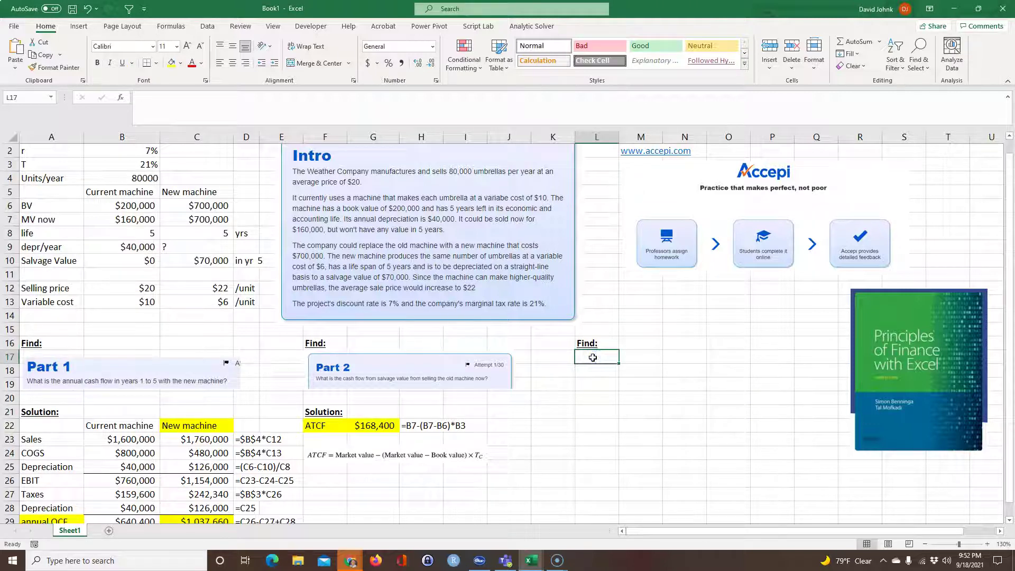
key("ctrl+v")
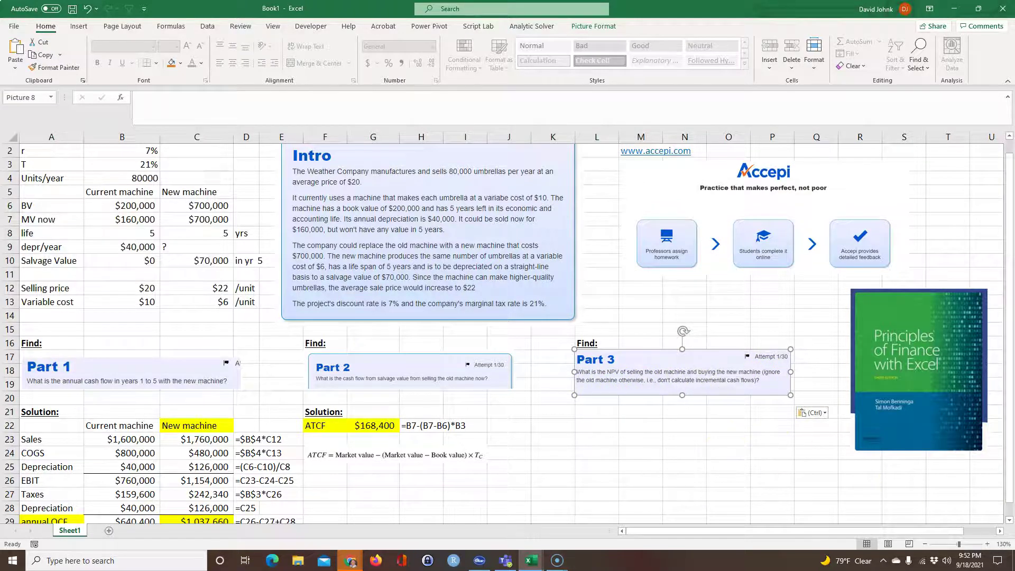
key("Escape")
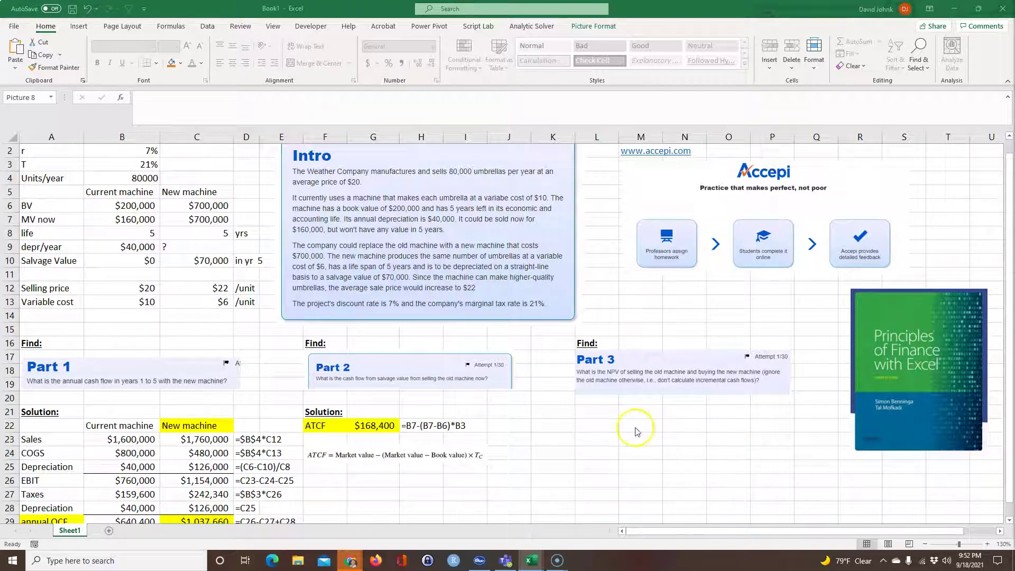
key("ctrl+v")
left_click(591, 408)
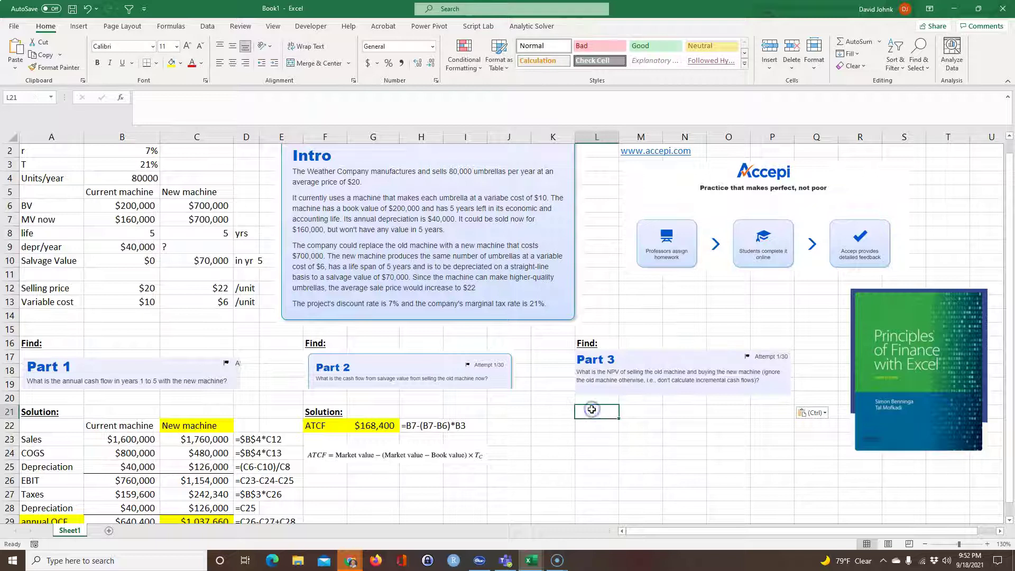
Copy the Solution: heading from F21 into L21 under Part 3.
left_click(328, 408)
key("ctrl+c")
left_click(586, 411)
key("ctrl+v")
Add Year, keep old and replace column headers and list years 0 through 5.
left_click(602, 426)
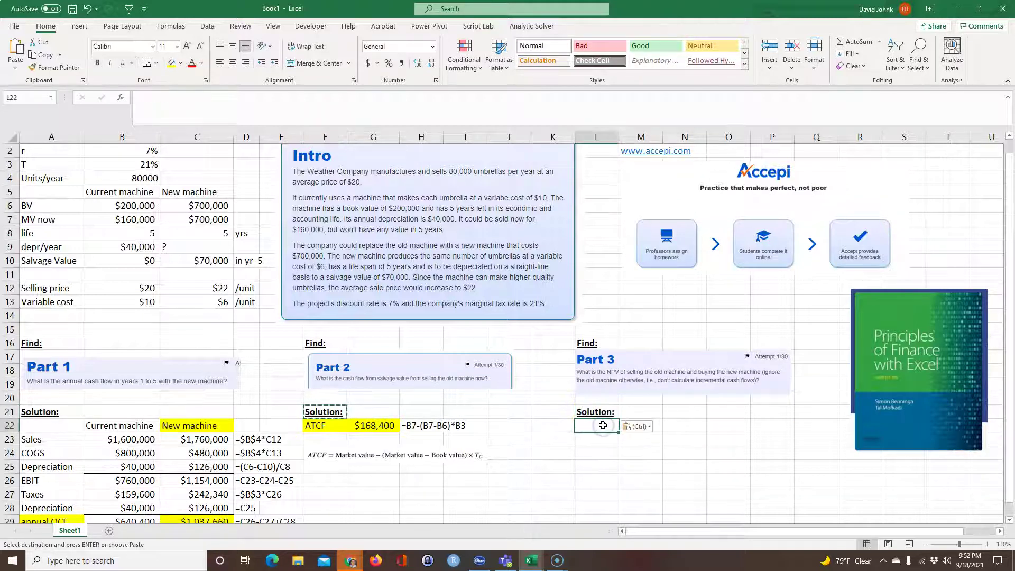
type("Year")
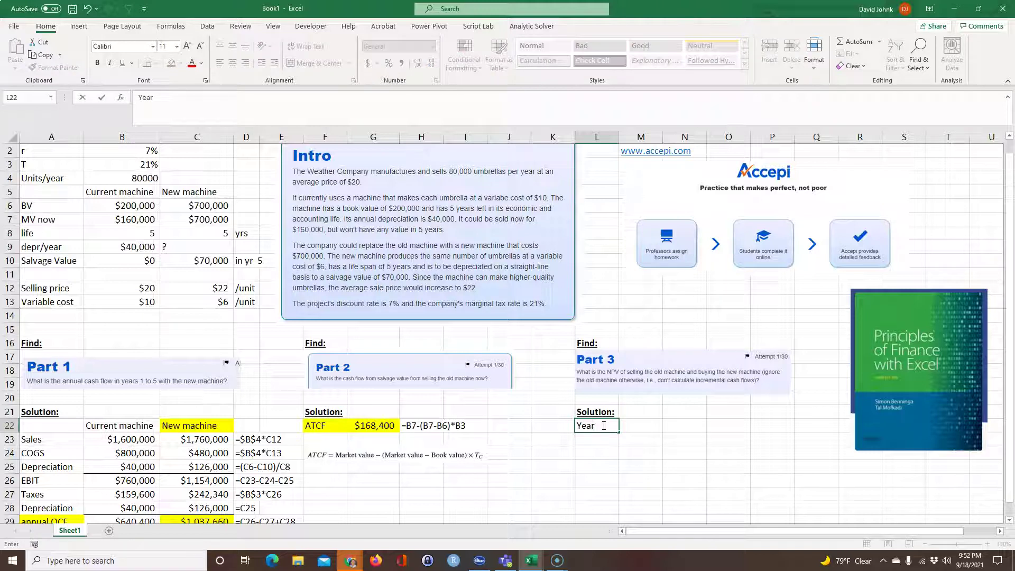
key("Tab")
type("k")
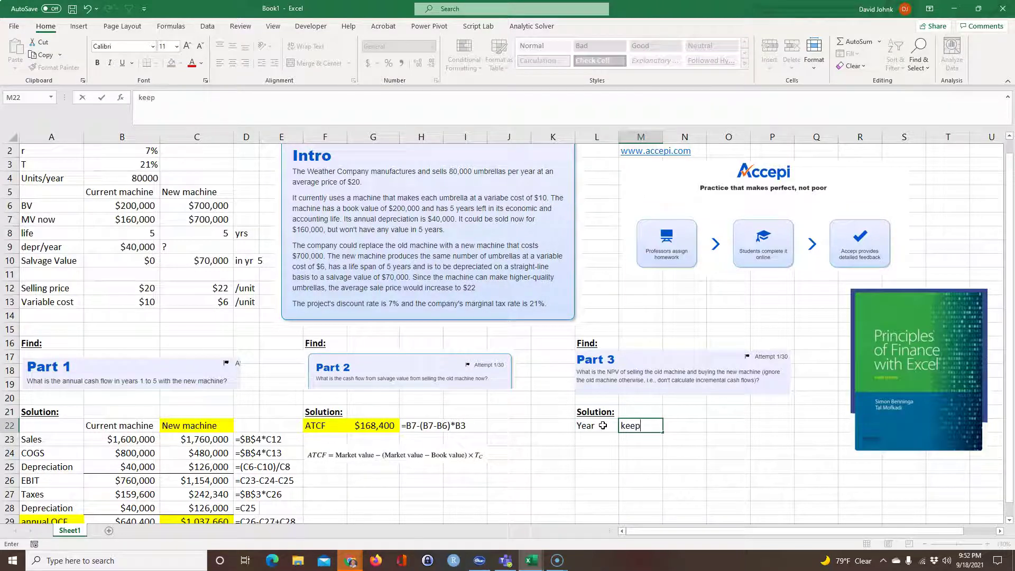
key("Tab")
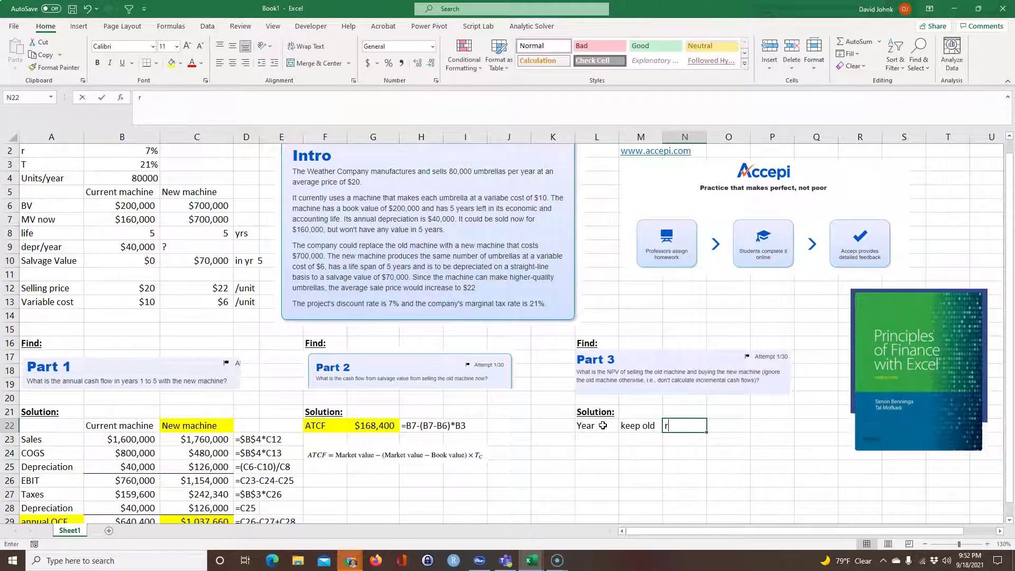
type("repac")
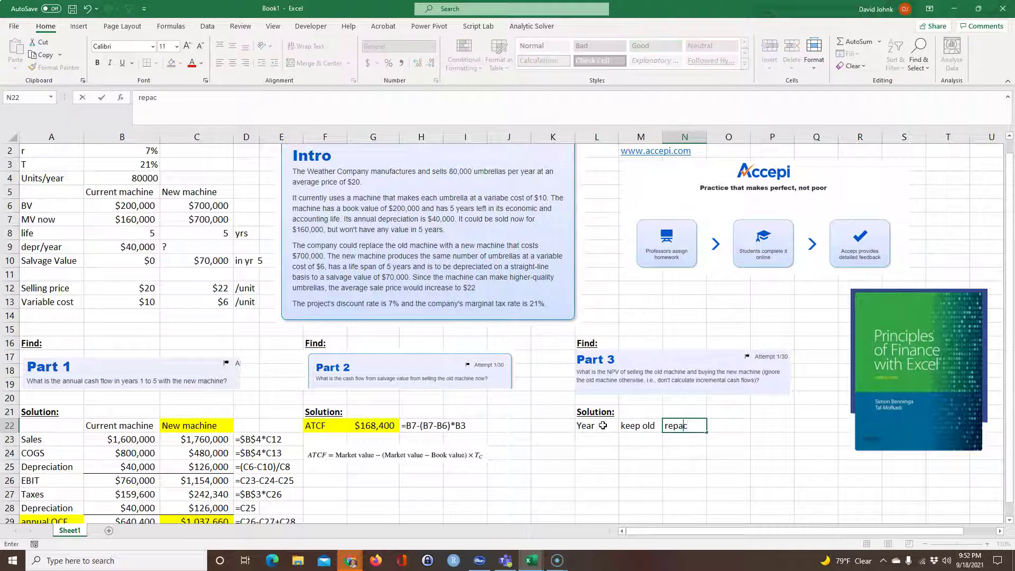
key("Return")
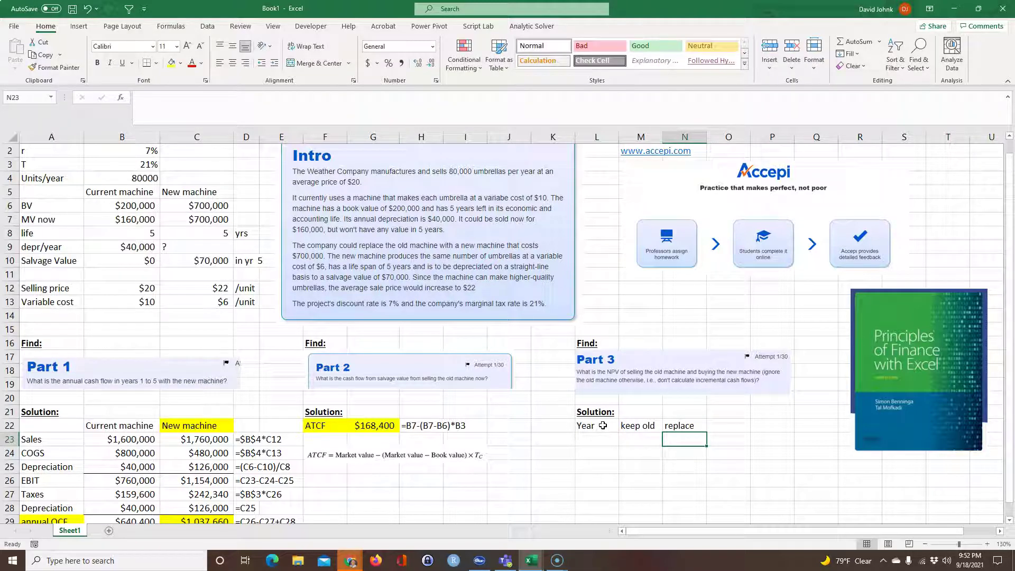
key("Left")
key("Left")
type("0")
key("Return")
type("1 2 3 4 5")
key("Up")
key("Up")
key("Up")
key("Up")
key("Up")
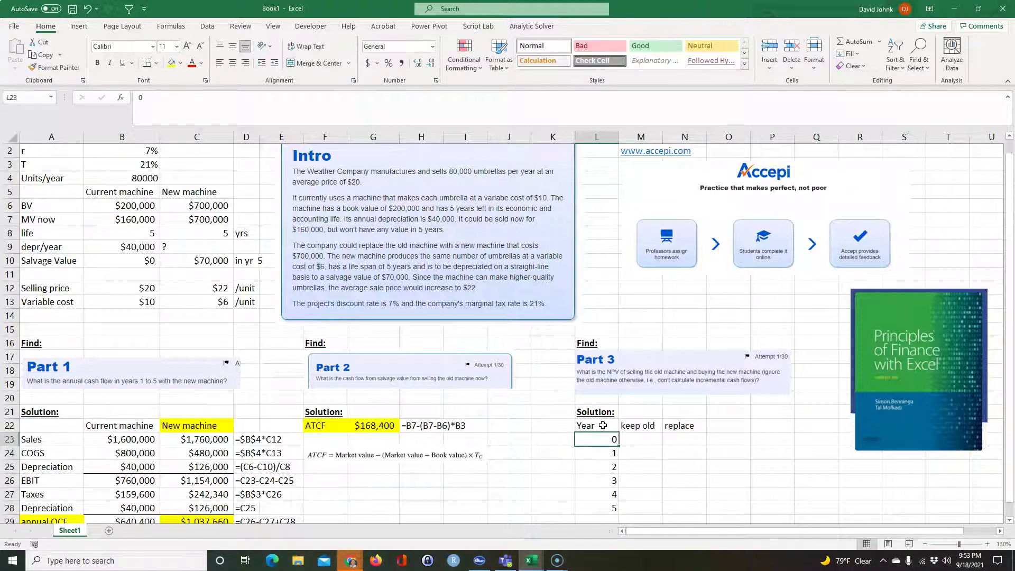
Enter year-0 flows: $0 for keep old and =G22-C6 for replace, with formula text beside.
key("Right")
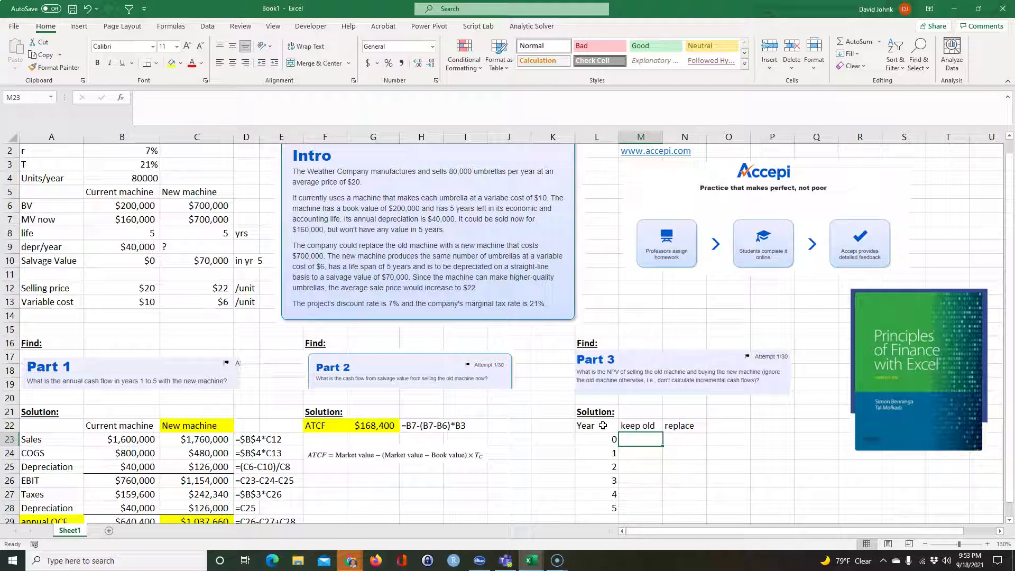
type("$0")
key("Tab")
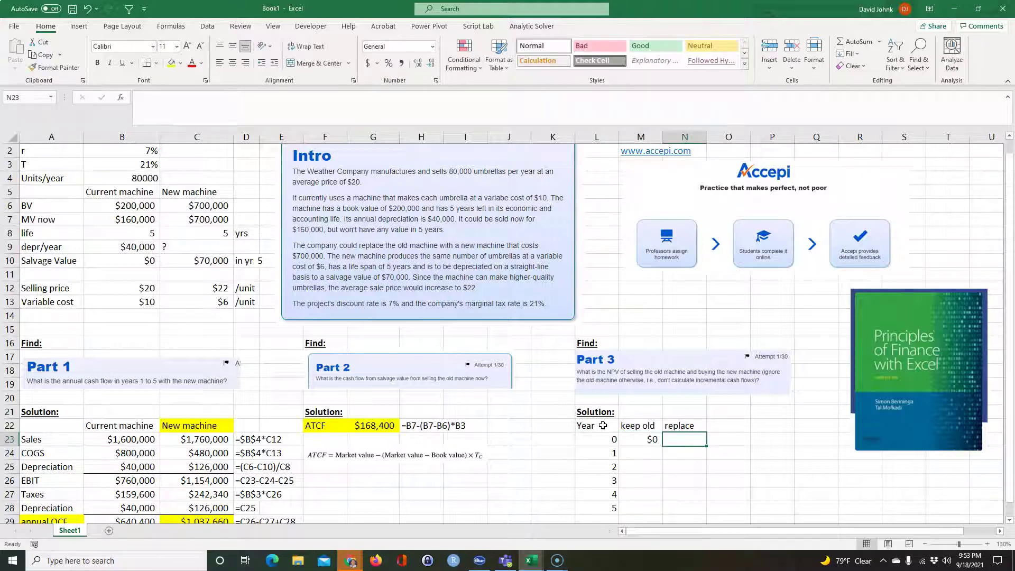
type("=")
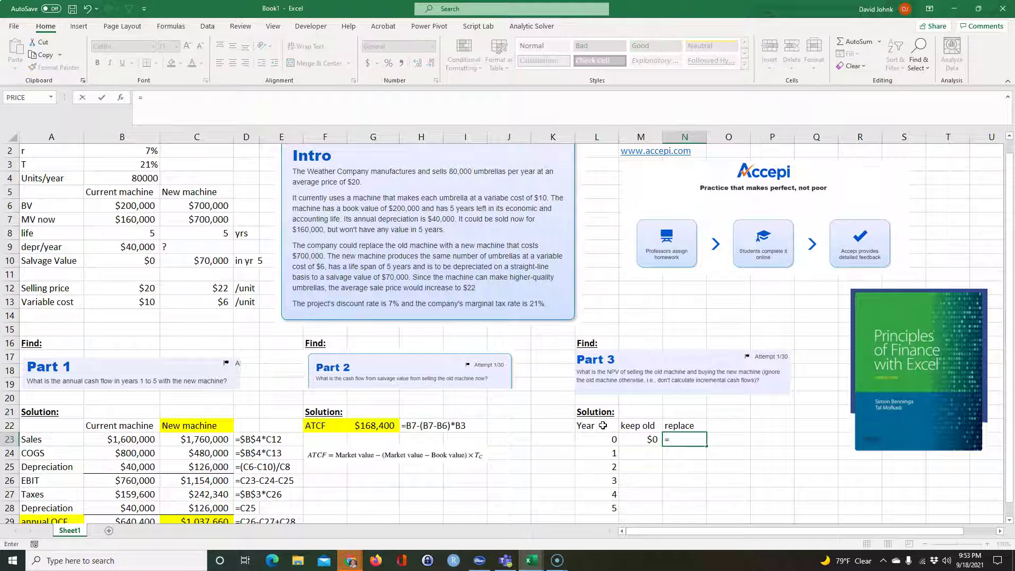
left_click(371, 426)
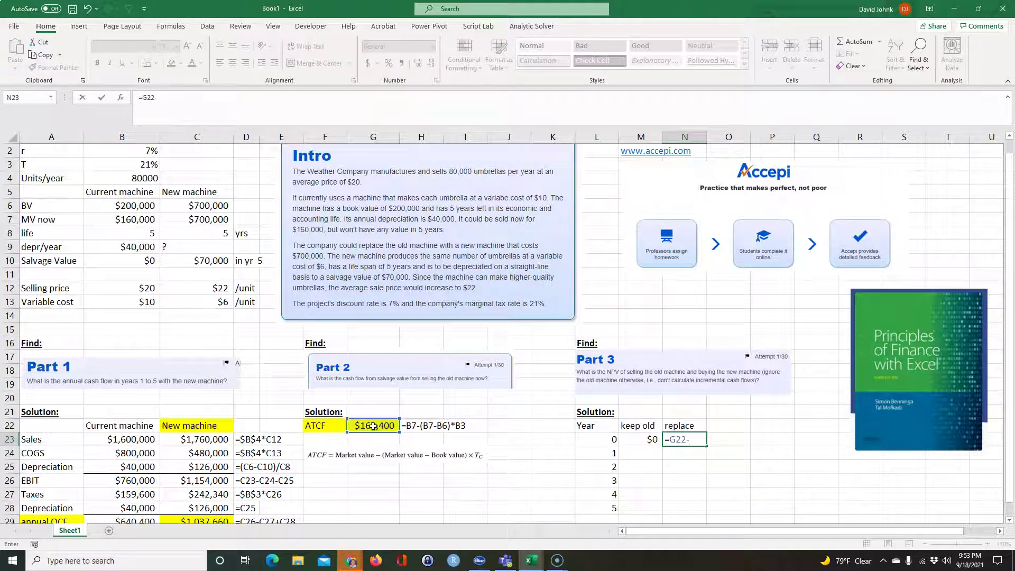
type("-")
left_click(206, 207)
key("Return")
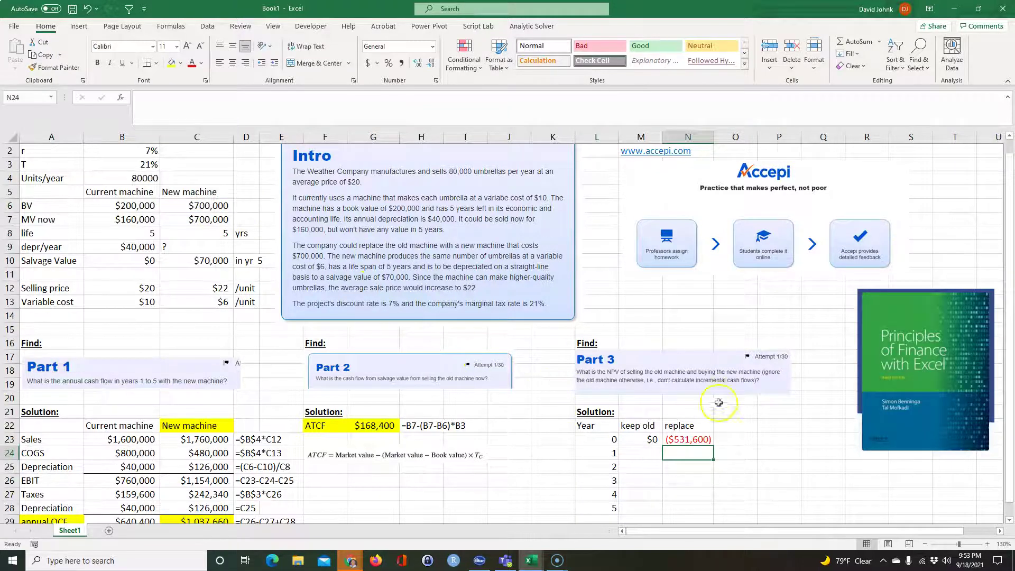
left_click(412, 426)
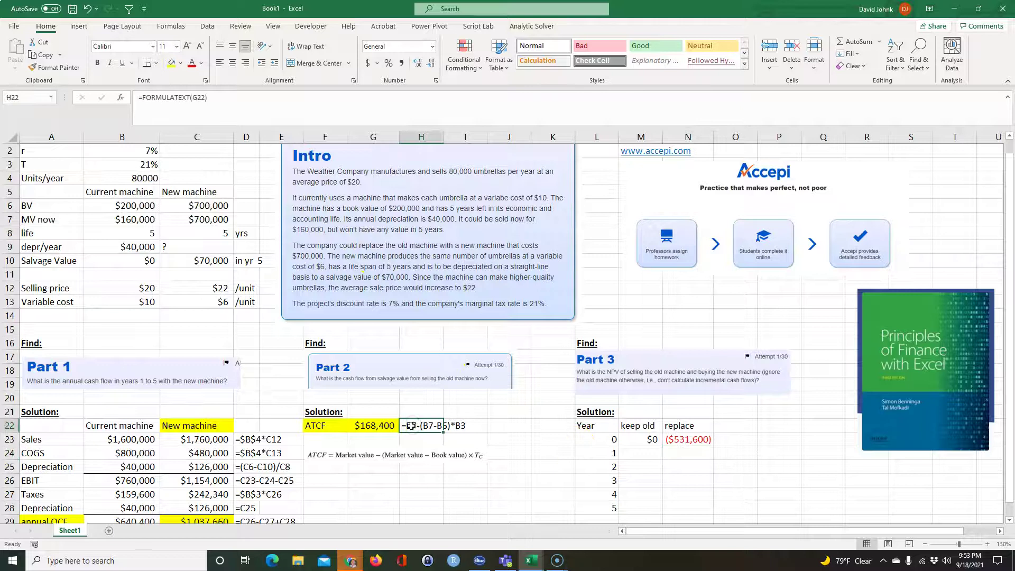
key("ctrl+c")
left_click(732, 439)
key("ctrl+v")
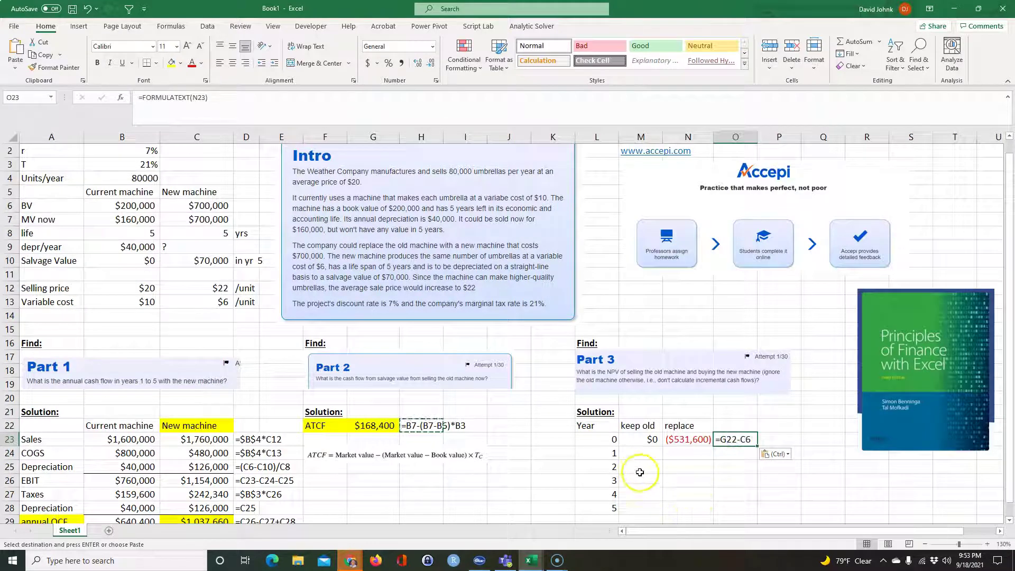
Set the year-1 keep old and replace flows to each machine's annual OCF.
left_click_drag(640, 454, 672, 455)
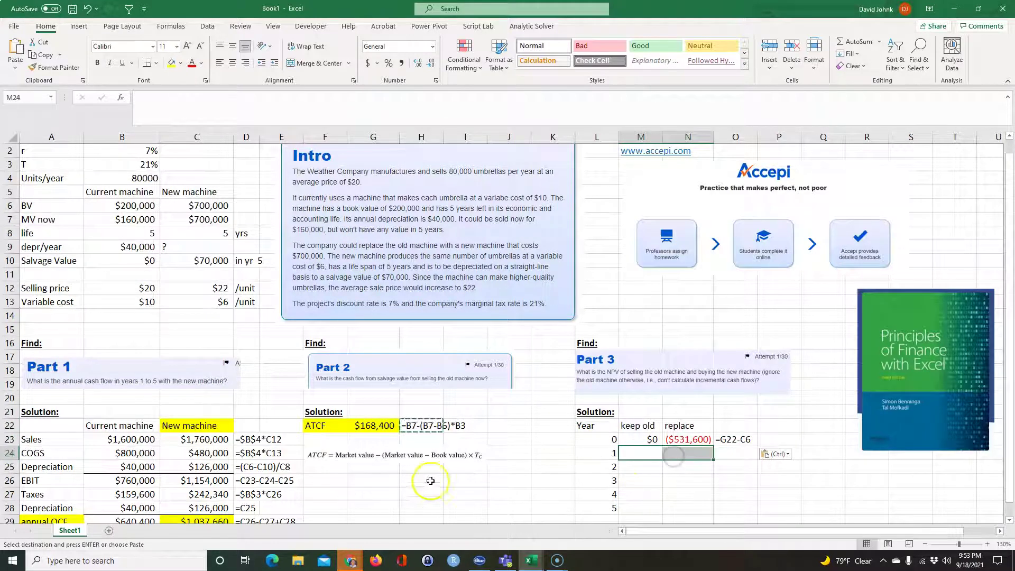
left_click(637, 458)
type("=")
scroll(446, 445, "down", 2)
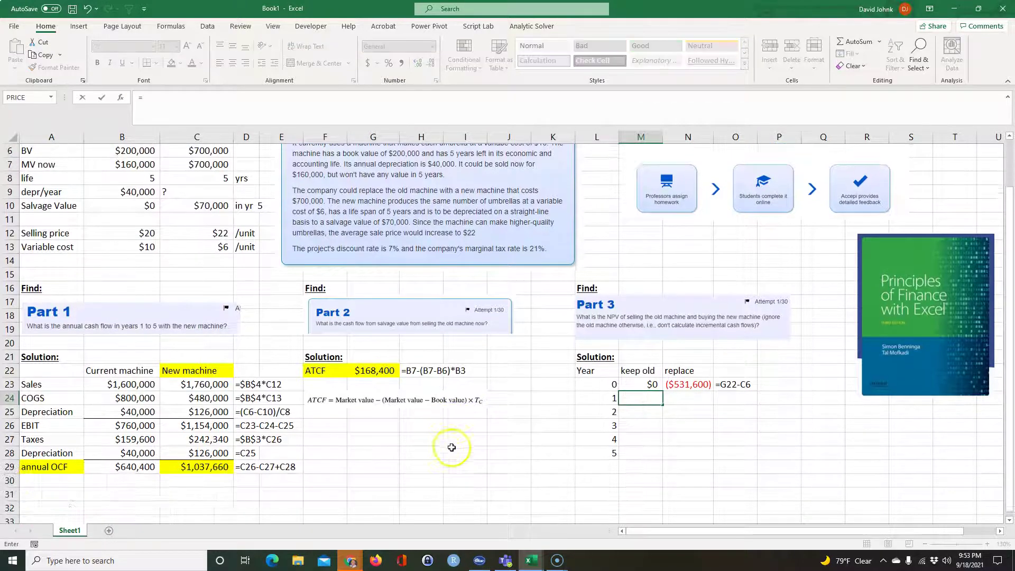
scroll(446, 445, "down", 1)
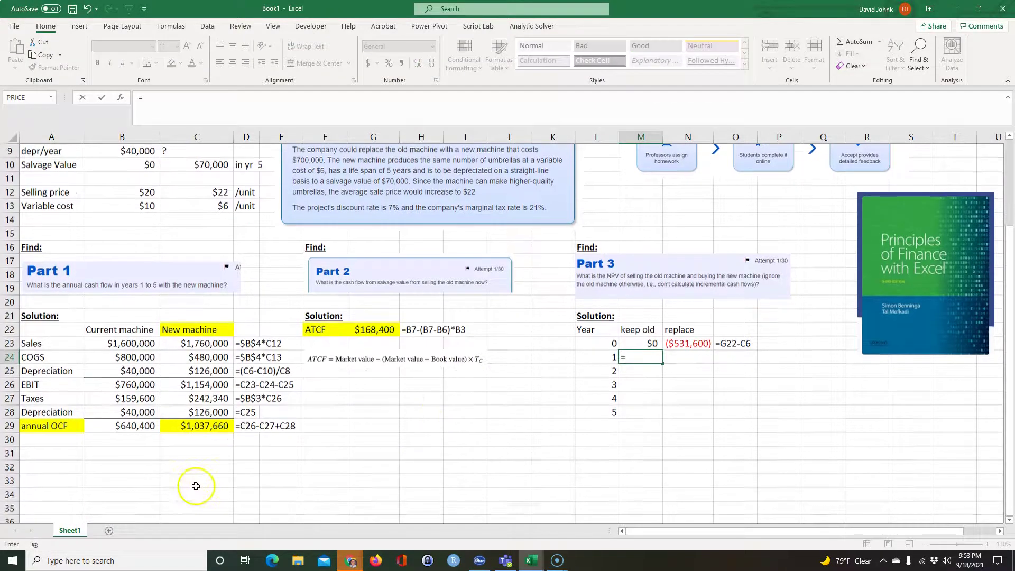
left_click(131, 426)
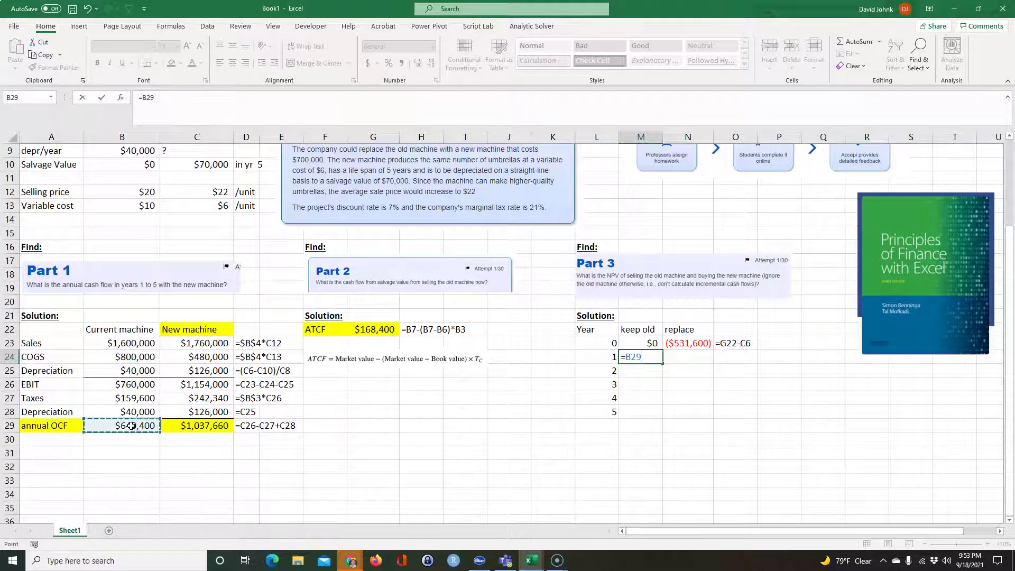
key("Return")
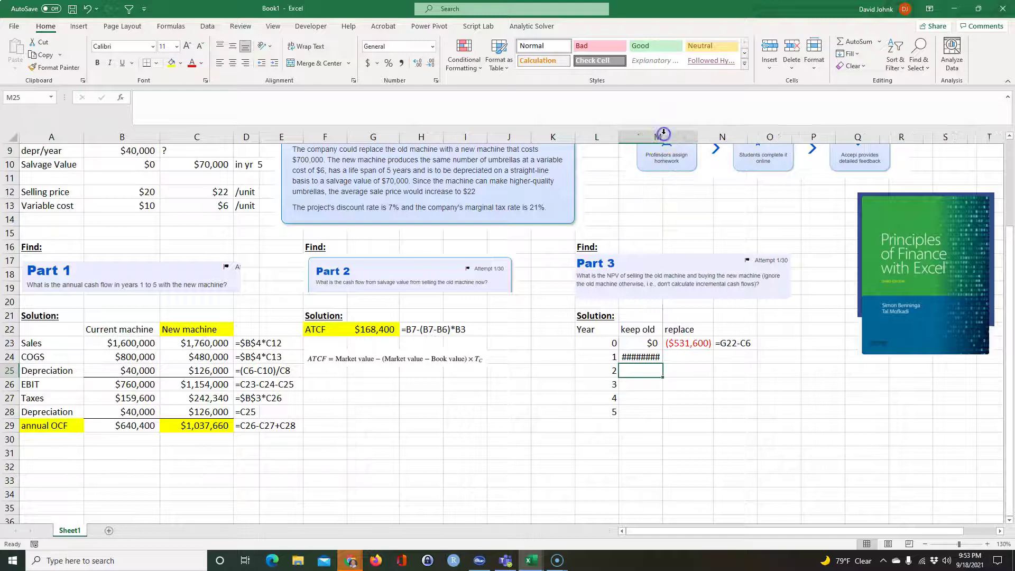
left_click(720, 356)
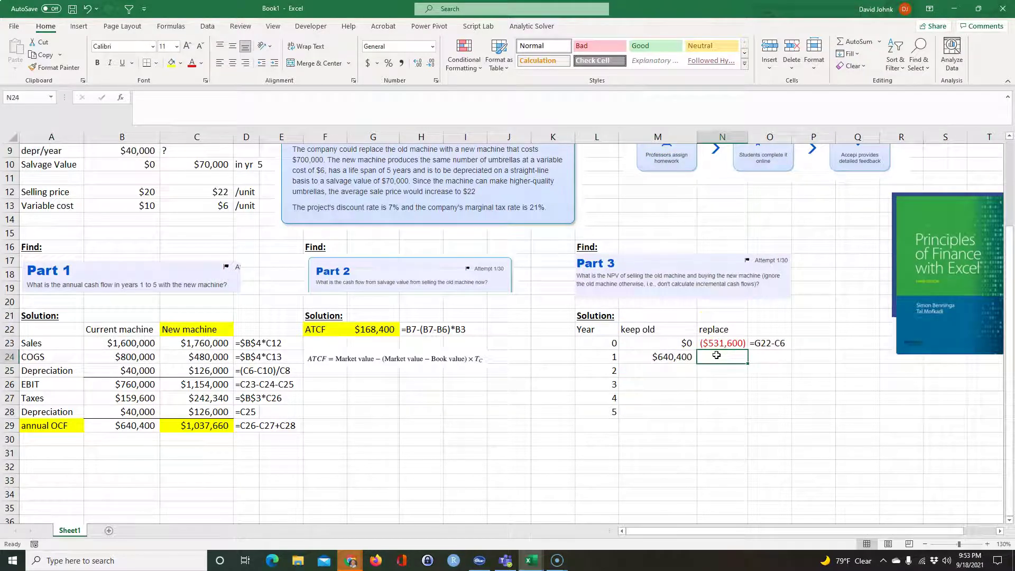
type("=")
left_click(210, 425)
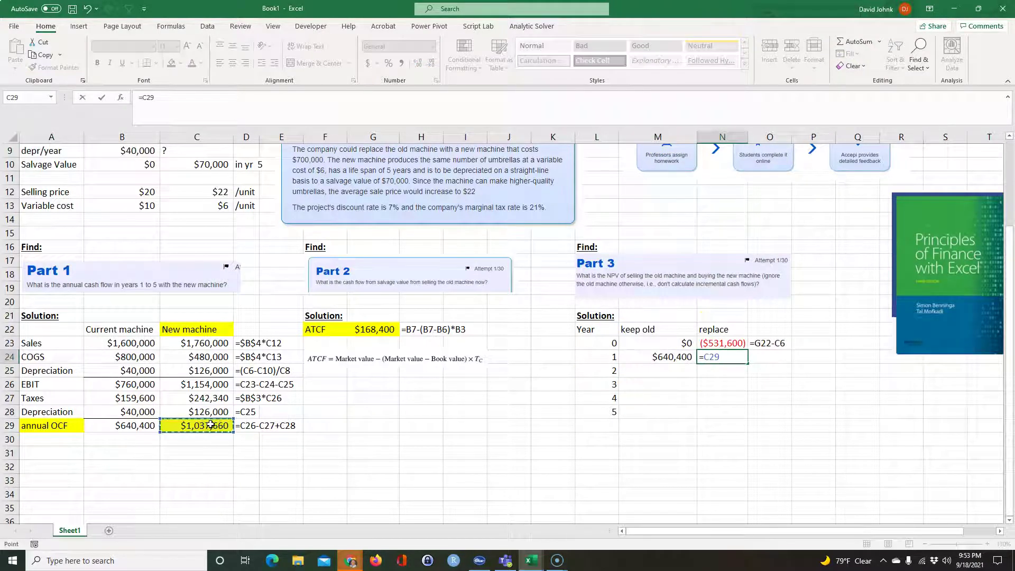
key("Return")
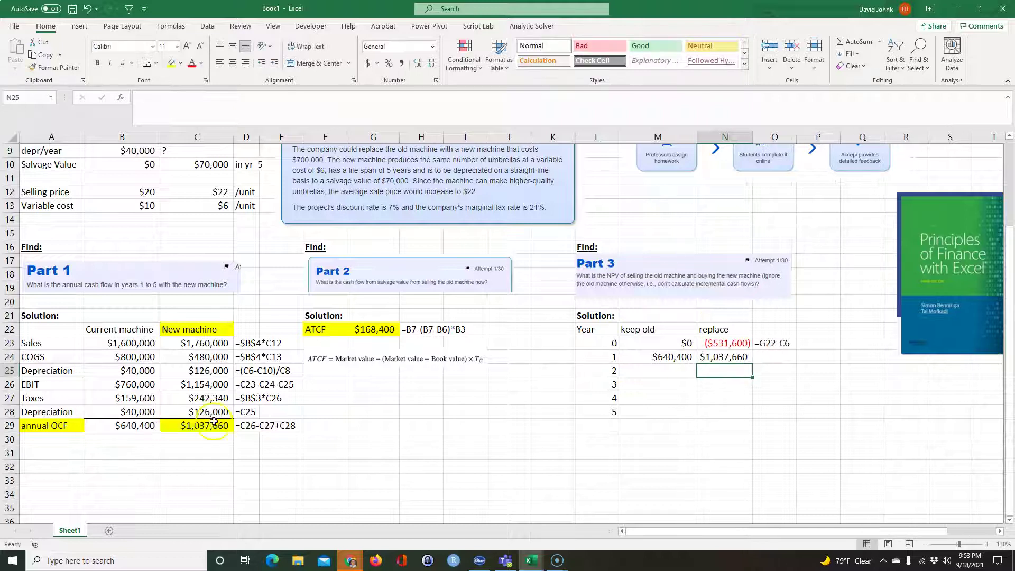
mouse_move(668, 356)
left_mouse_down()
mouse_move(708, 357)
mouse_move(718, 421)
left_mouse_up()
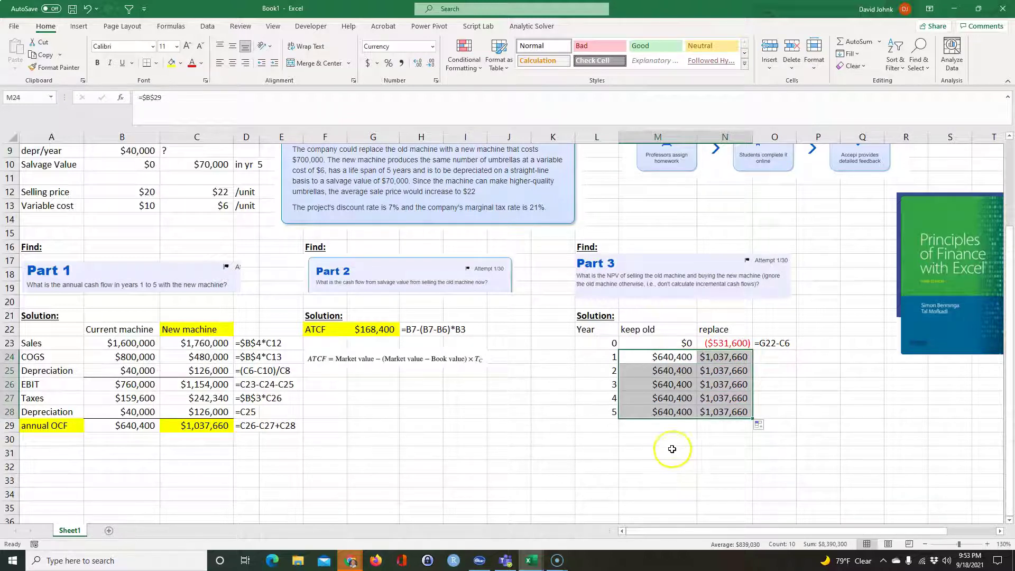
Label the row below the years NPV.
left_click(600, 428)
type("NPV")
key("Return")
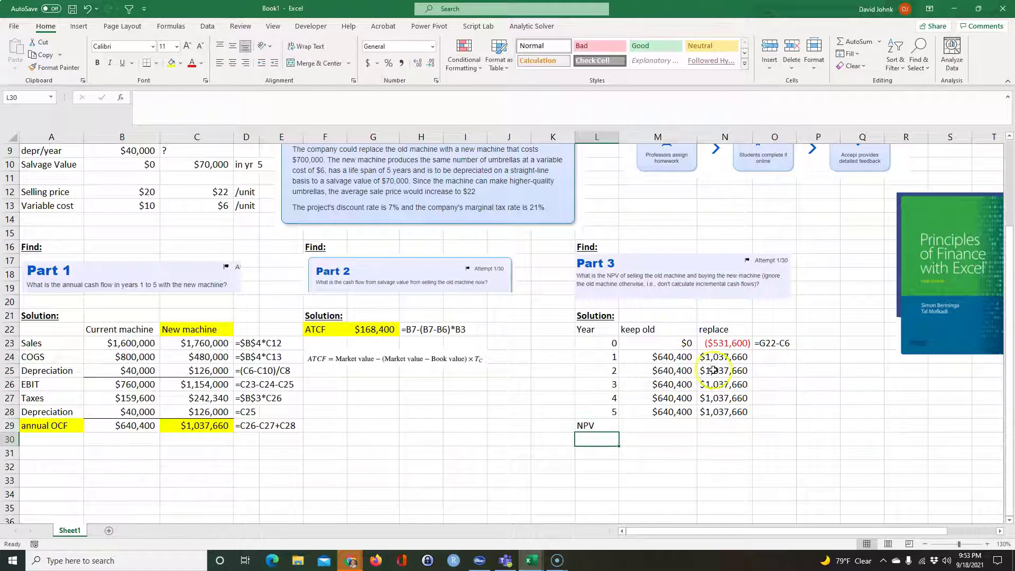
Compute keep old NPV as =NPV of the absolute 7% rate over years 1–5 plus year 0.
left_click(665, 426)
type("=npv(")
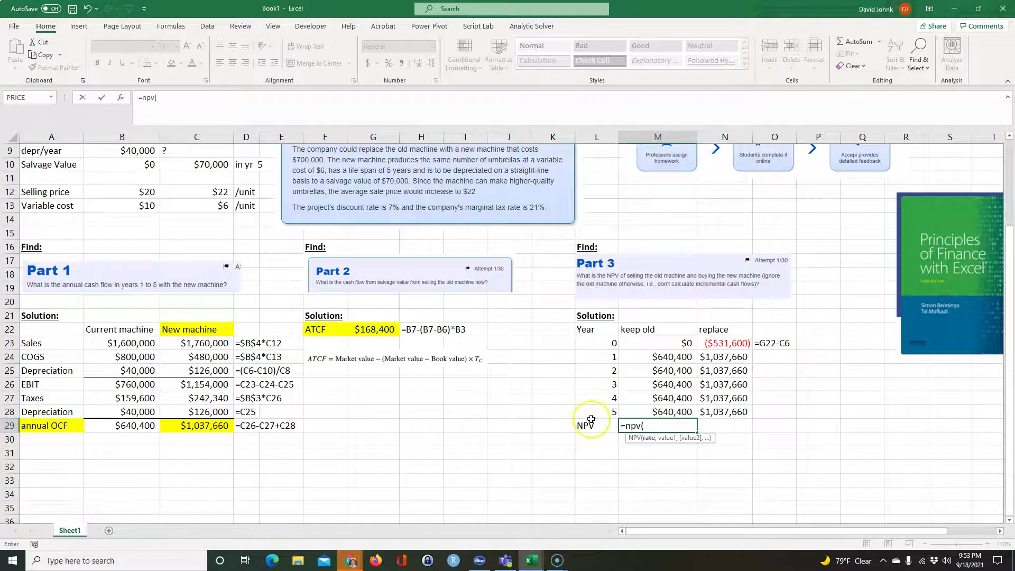
scroll(590, 419, "up", 3)
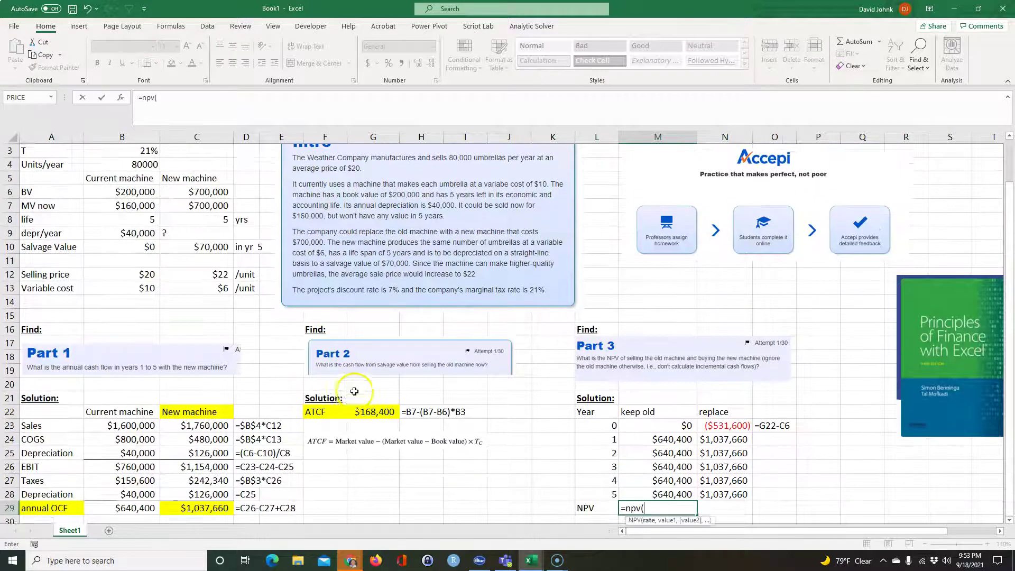
left_click(140, 165)
key("F4")
scroll(211, 201, "down", 5)
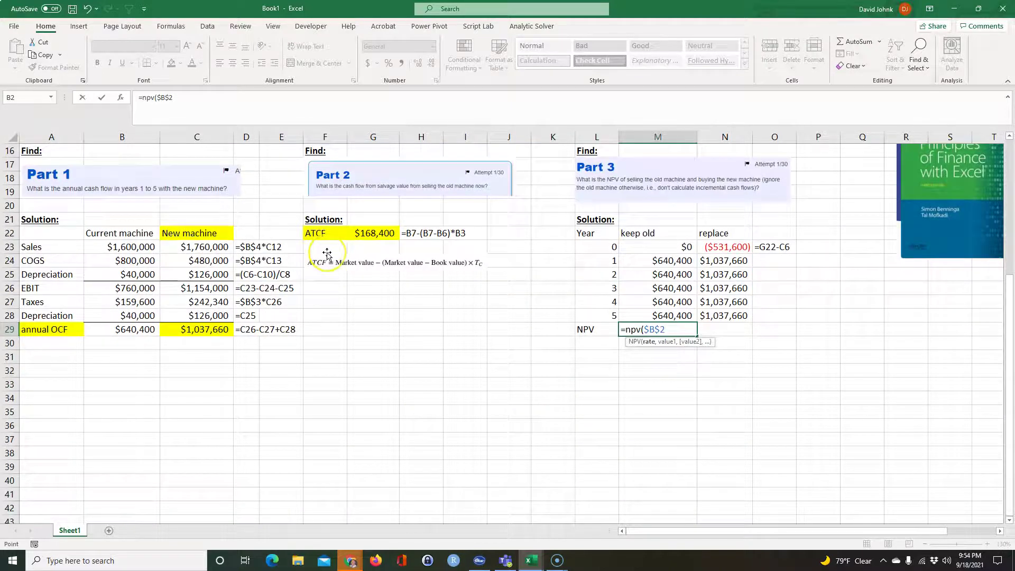
type(",")
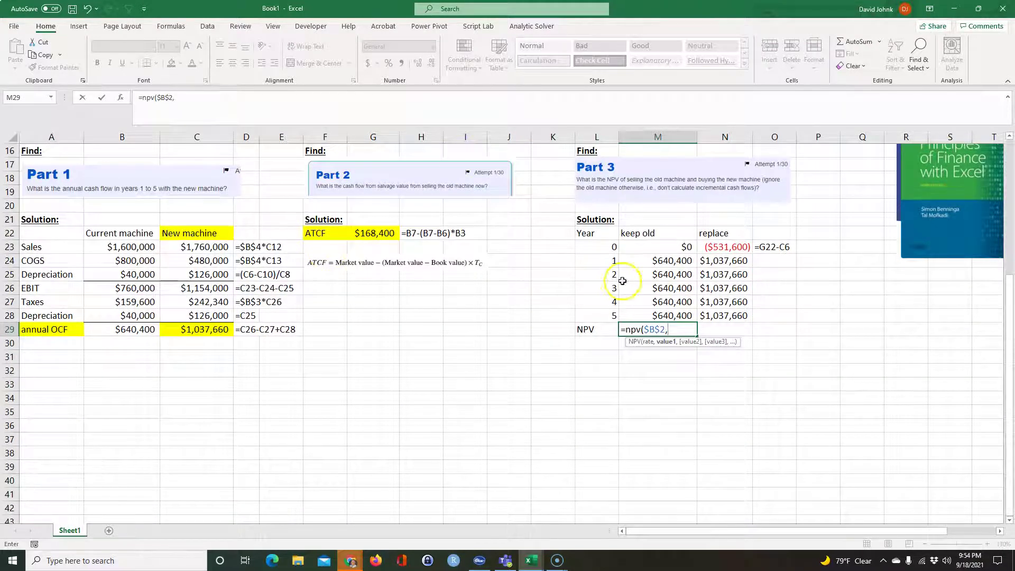
left_click_drag(663, 262, 665, 310)
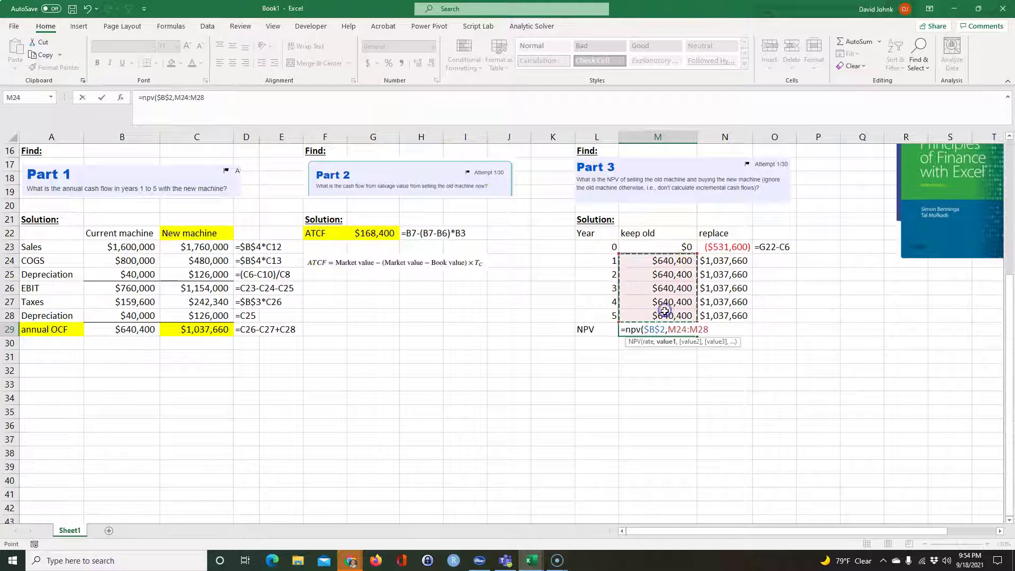
type(")+")
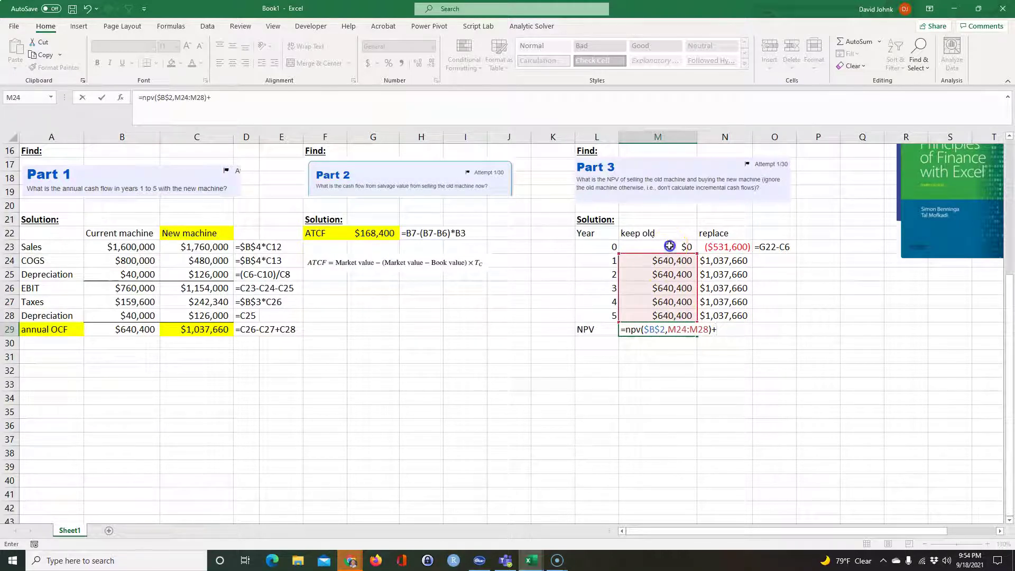
left_click(669, 246)
key("Return")
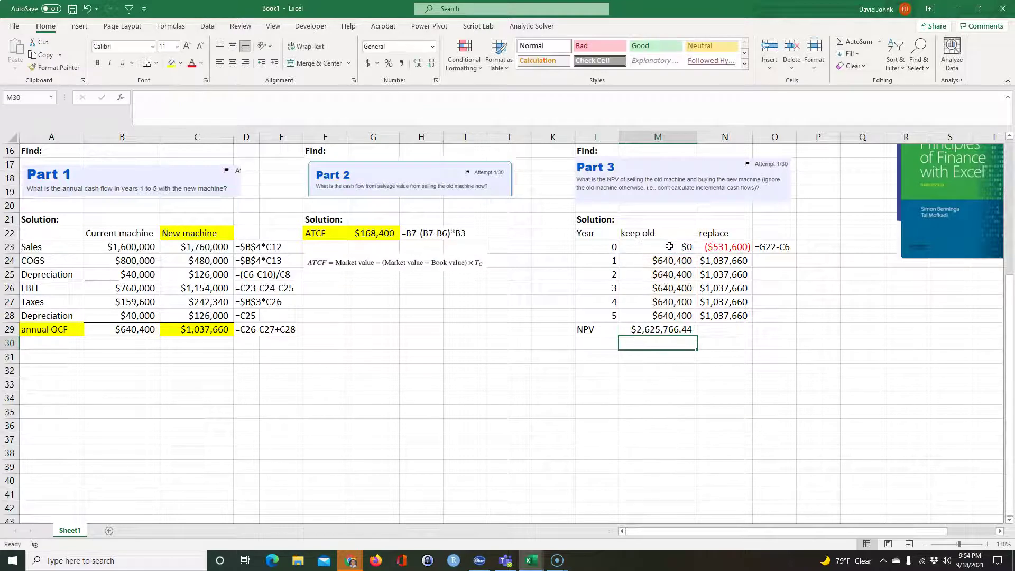
Show the NPV with no decimals, copy it to replace, and fill formula text down the column.
left_click(669, 331)
left_click(431, 63)
left_click(431, 63)
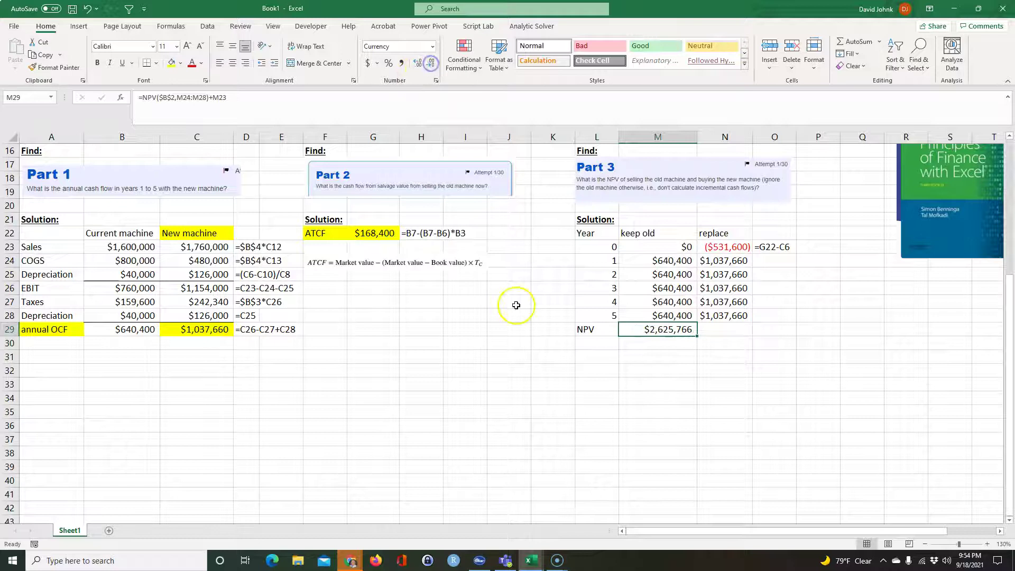
left_click(686, 394)
left_click(655, 328)
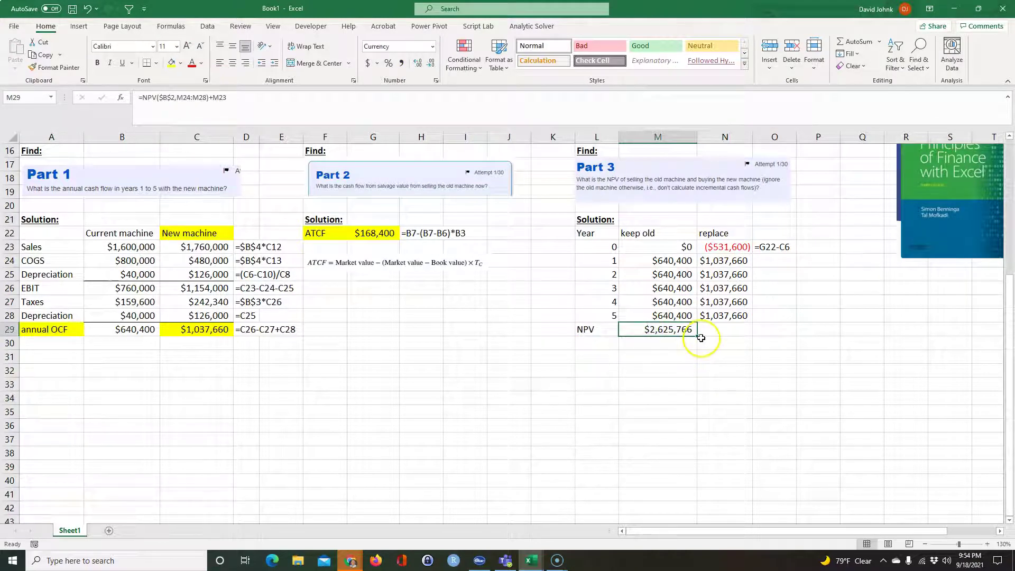
left_click_drag(698, 336, 732, 335)
left_click(771, 247)
double_click(795, 253)
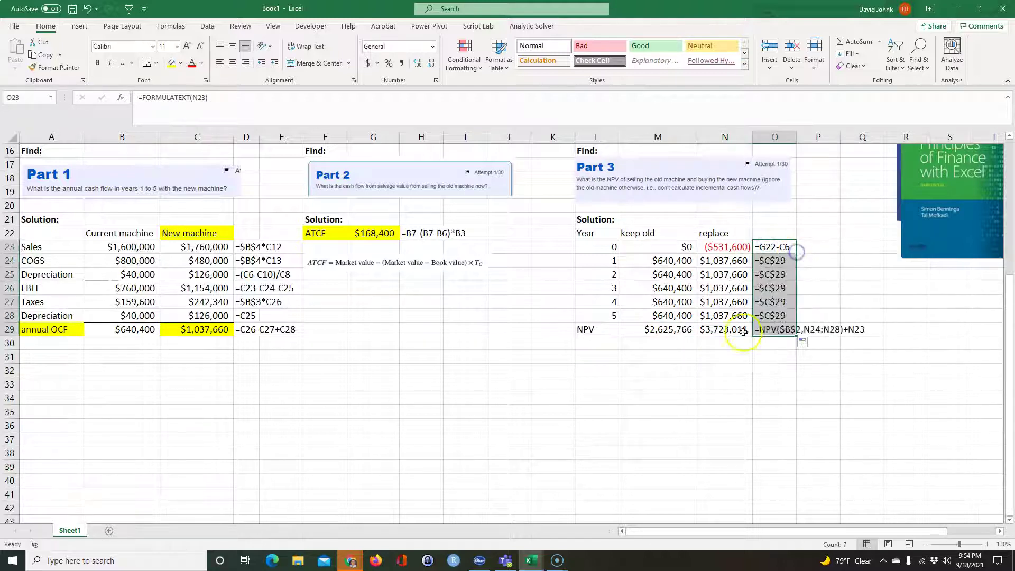
left_click(687, 385)
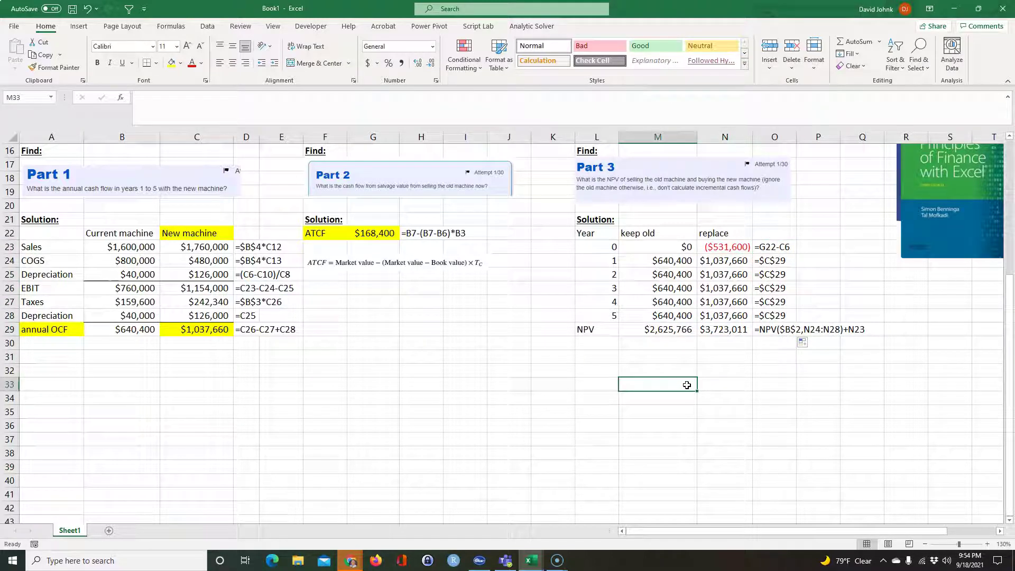
Highlight the NPV label, replace NPV $3,723,011 and replace header in yellow.
left_click(591, 330)
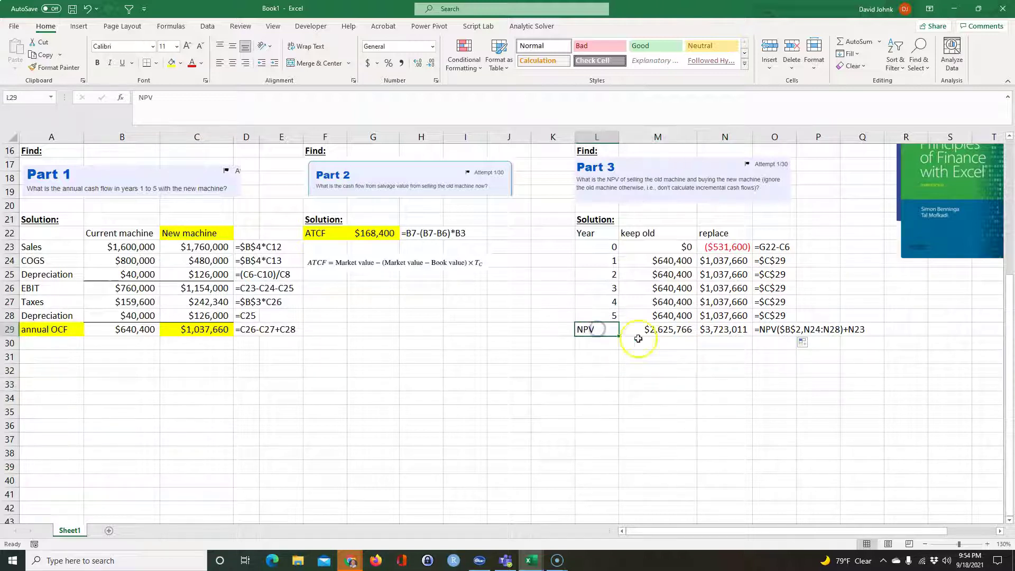
left_click(717, 334, "ctrl")
left_click(708, 234, "ctrl")
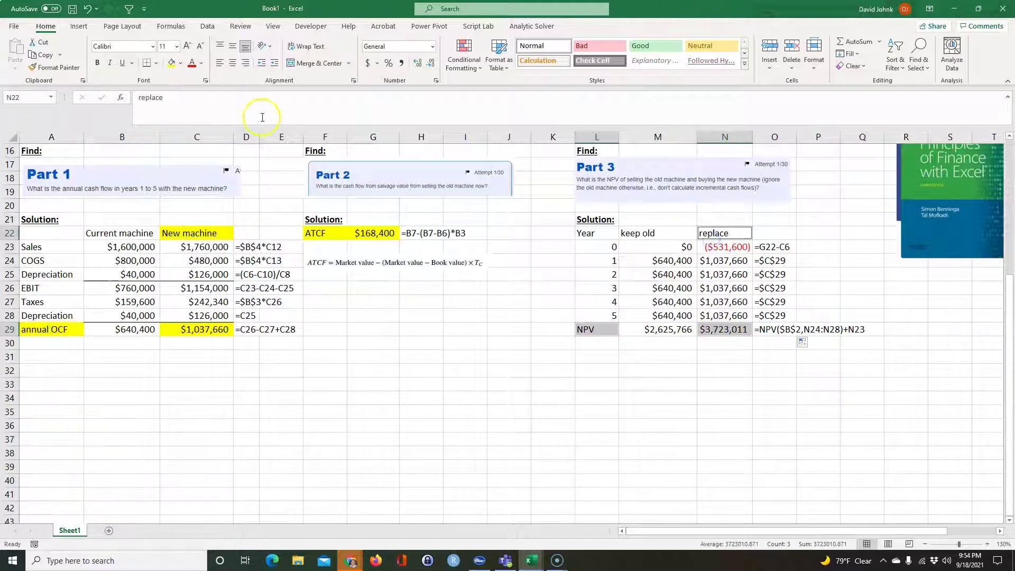
left_click(171, 63)
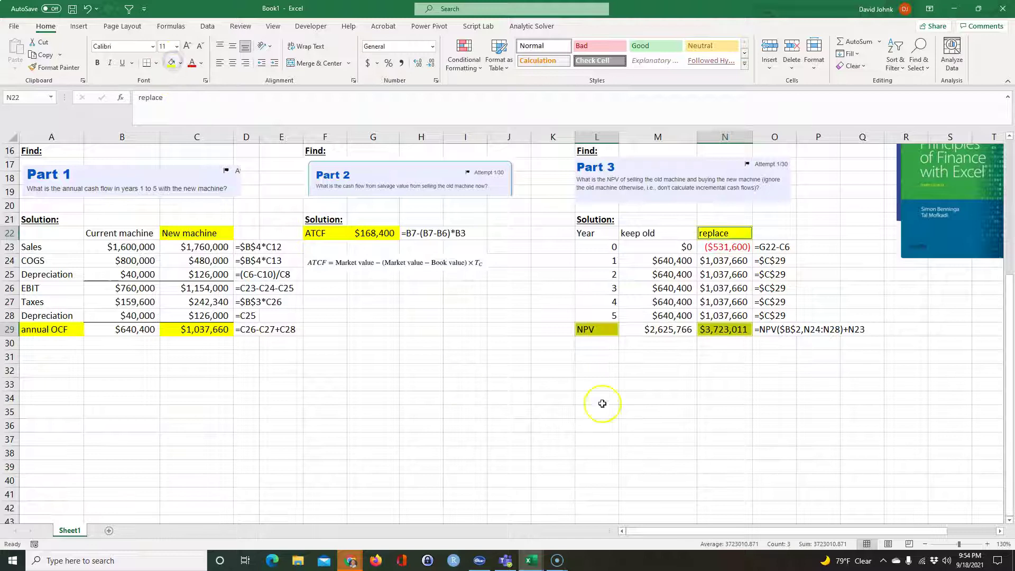
left_click(629, 409)
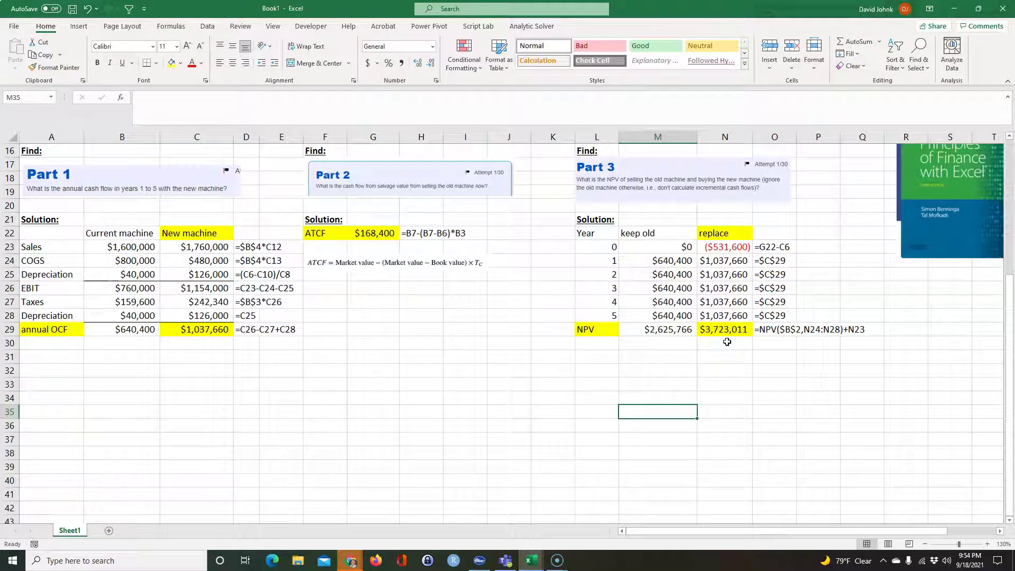
Paste the Part 4 question picture at L32 with a Find: heading above it.
scroll(508, 333, "down", 1)
scroll(507, 333, "up", 1)
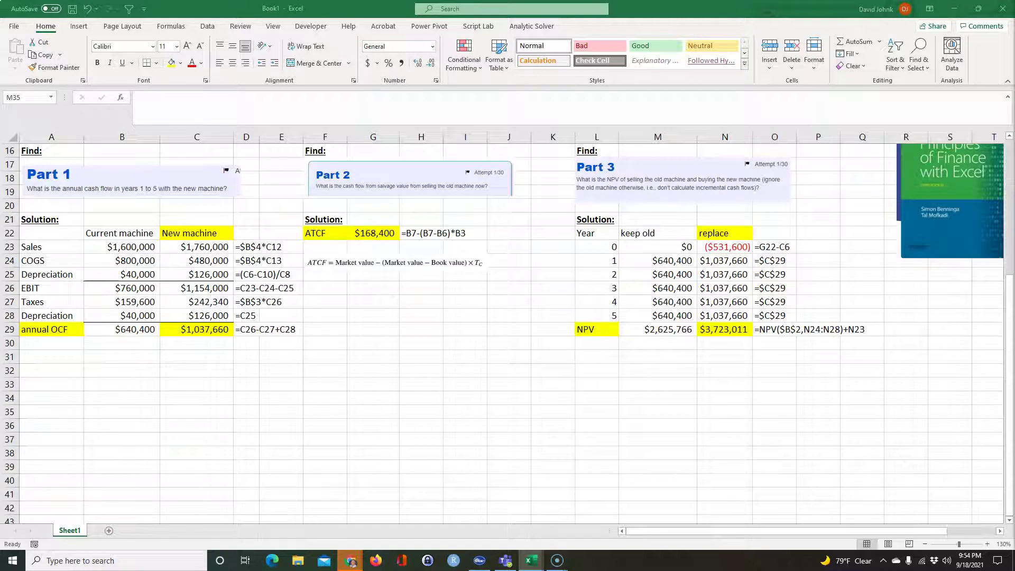
left_click(588, 374)
key("ctrl+v")
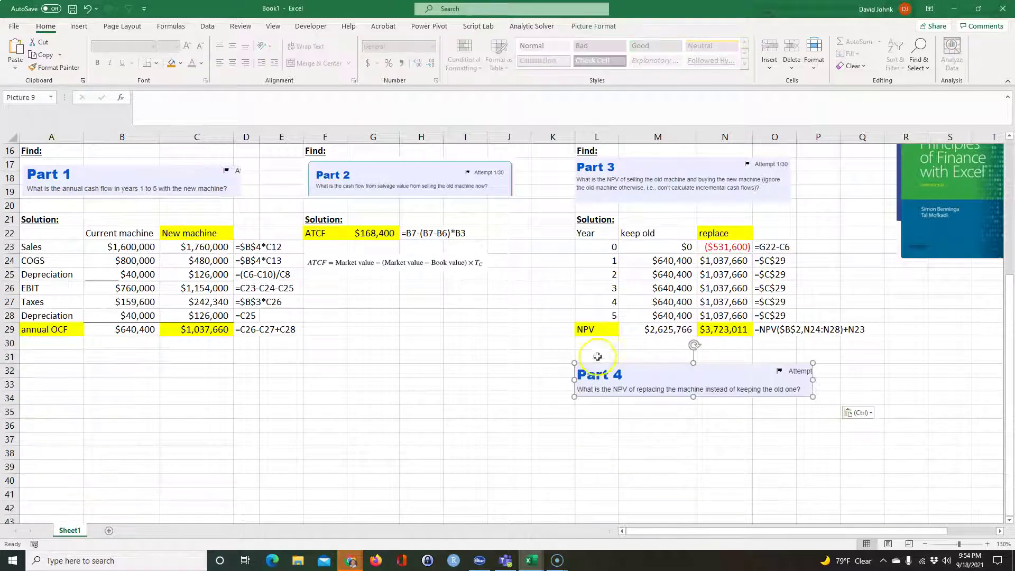
left_click(582, 150)
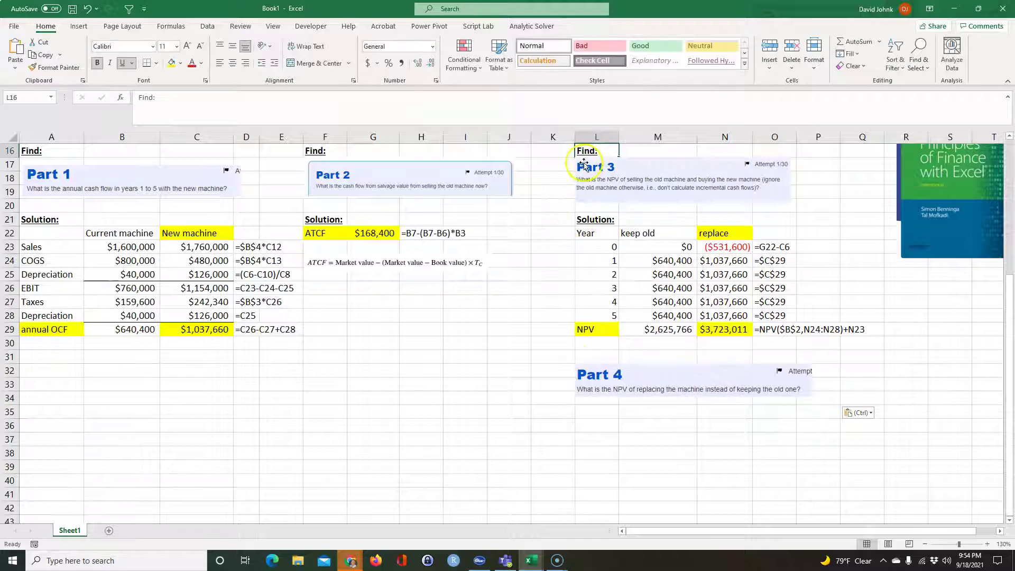
key("ctrl+c")
left_click(590, 353)
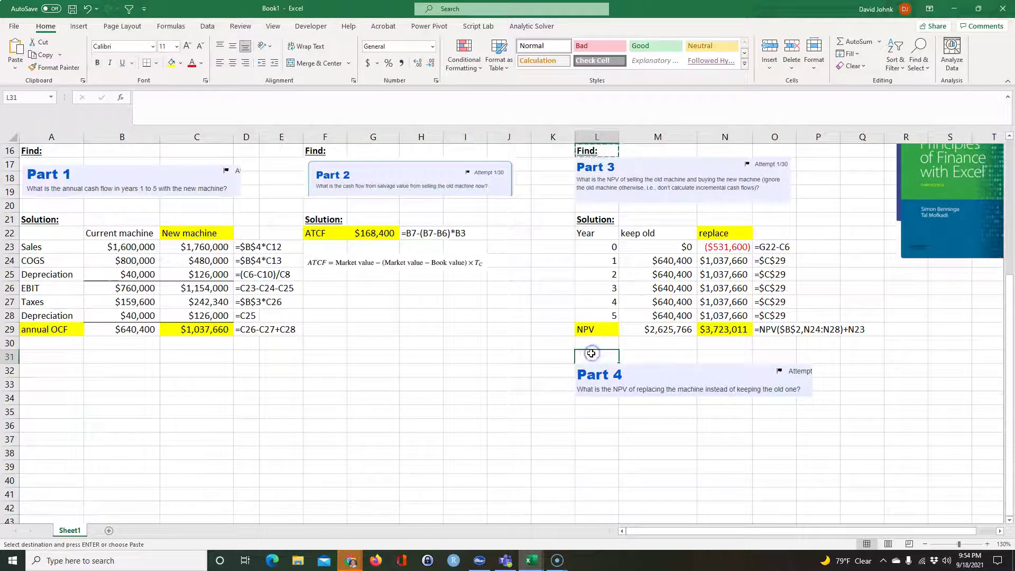
key("ctrl+v")
left_click_drag(654, 380, 655, 386)
Add an NPV of Replacement label with a ? placeholder and reposition the question picture.
left_click(601, 412)
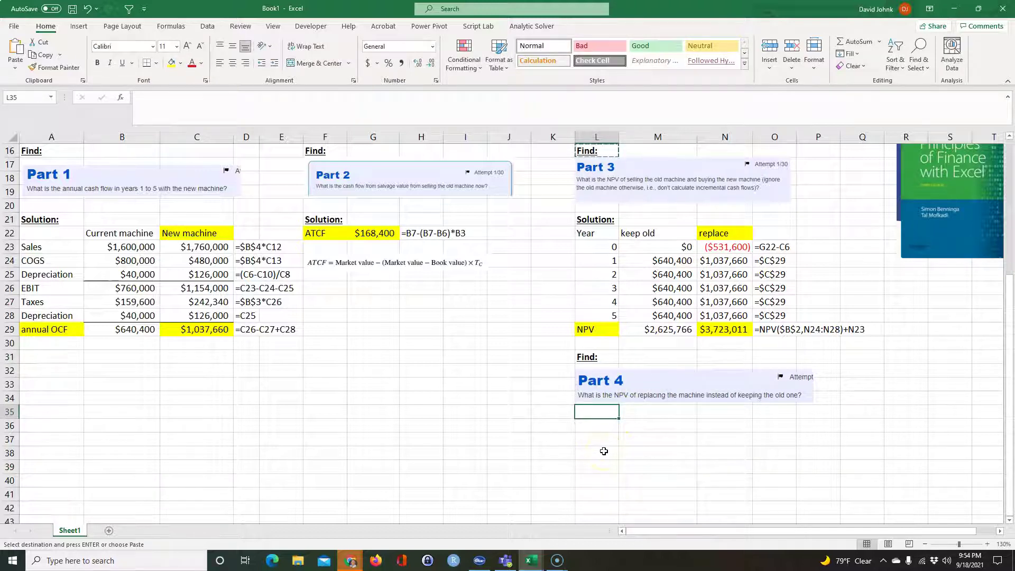
type("NPV of Replaceme")
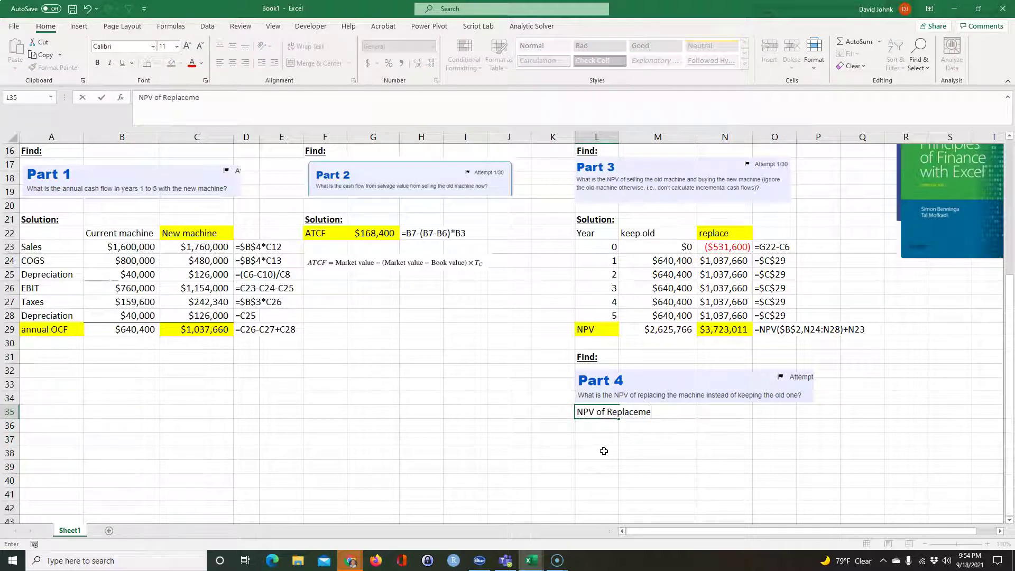
type("nt")
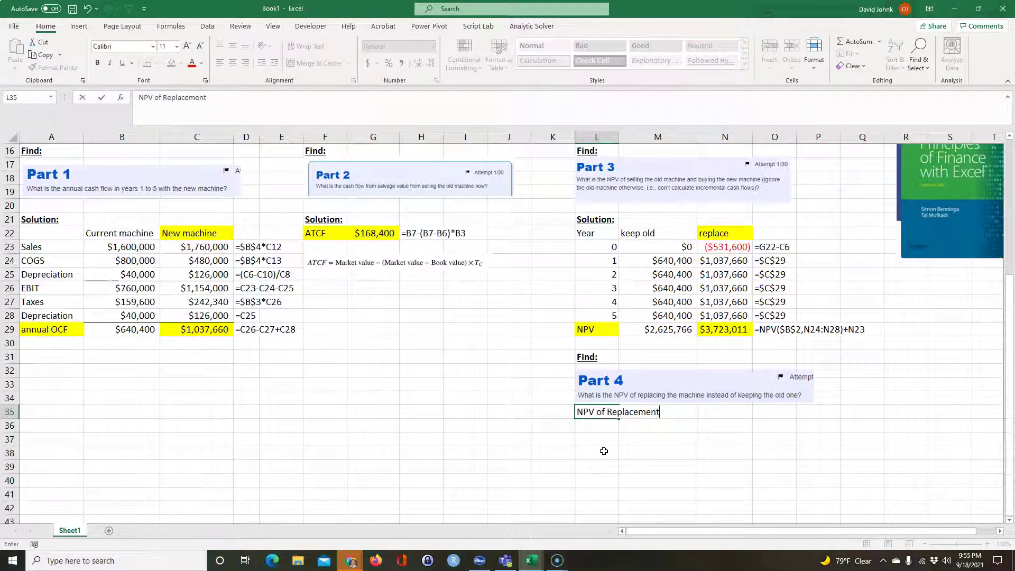
key("Tab")
key("Tab")
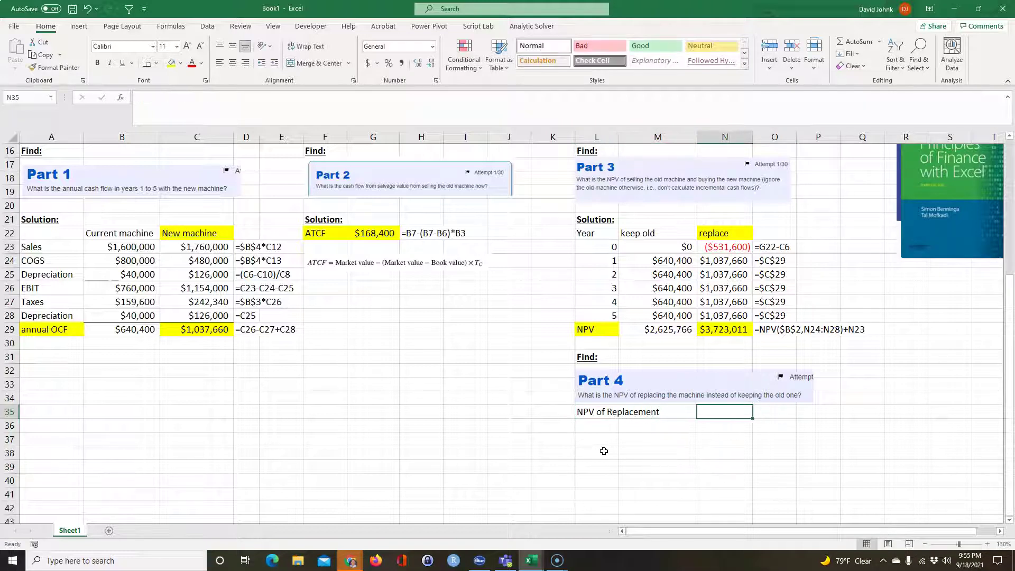
left_click(604, 451)
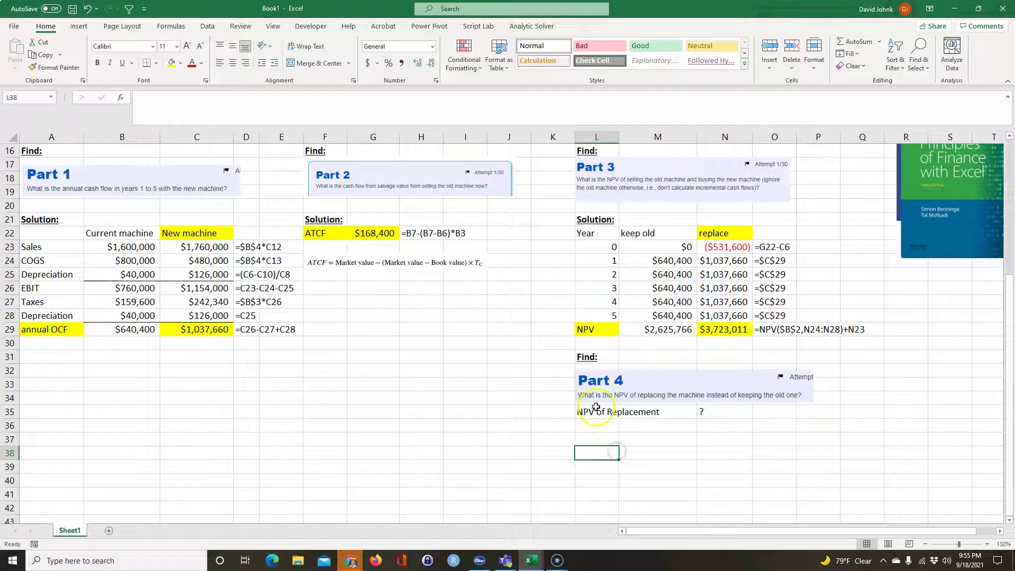
mouse_move(596, 406)
left_mouse_down()
mouse_move(674, 414)
mouse_move(600, 405)
left_mouse_up()
Copy the Solution: heading to L36 and set L37 to =L35.
left_click(593, 219)
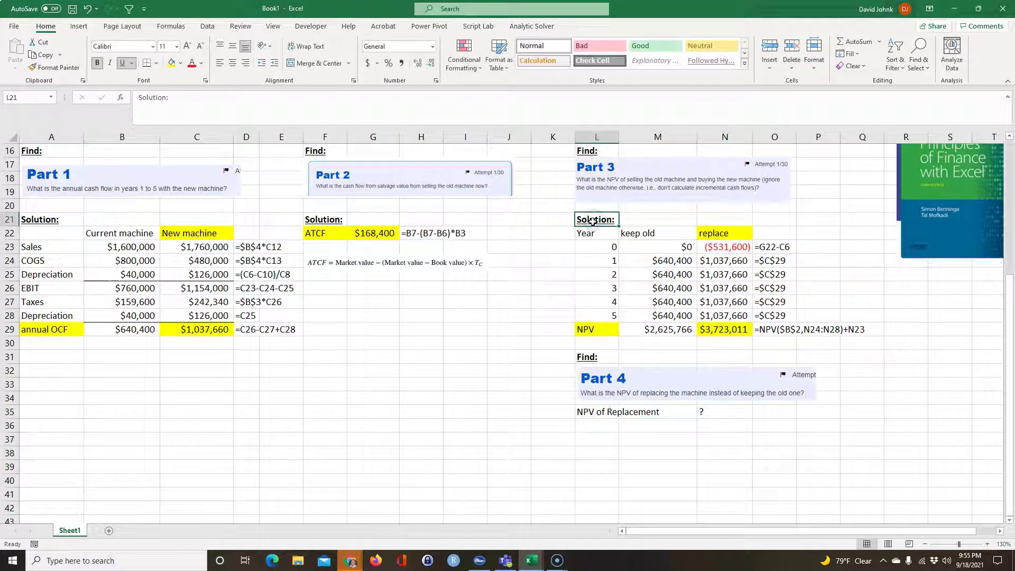
key("ctrl+c")
left_click(589, 424)
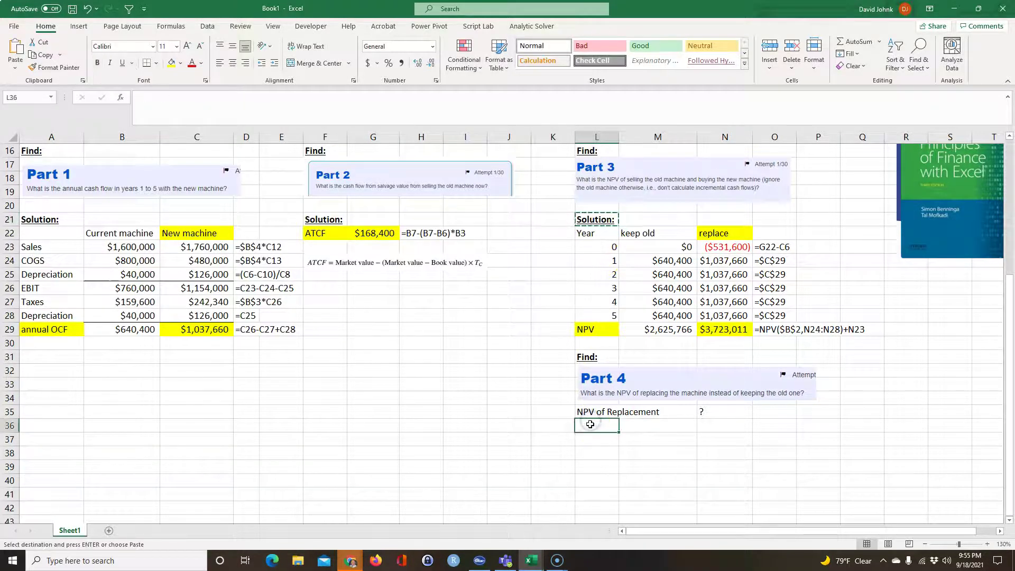
key("ctrl+v")
left_click(598, 441)
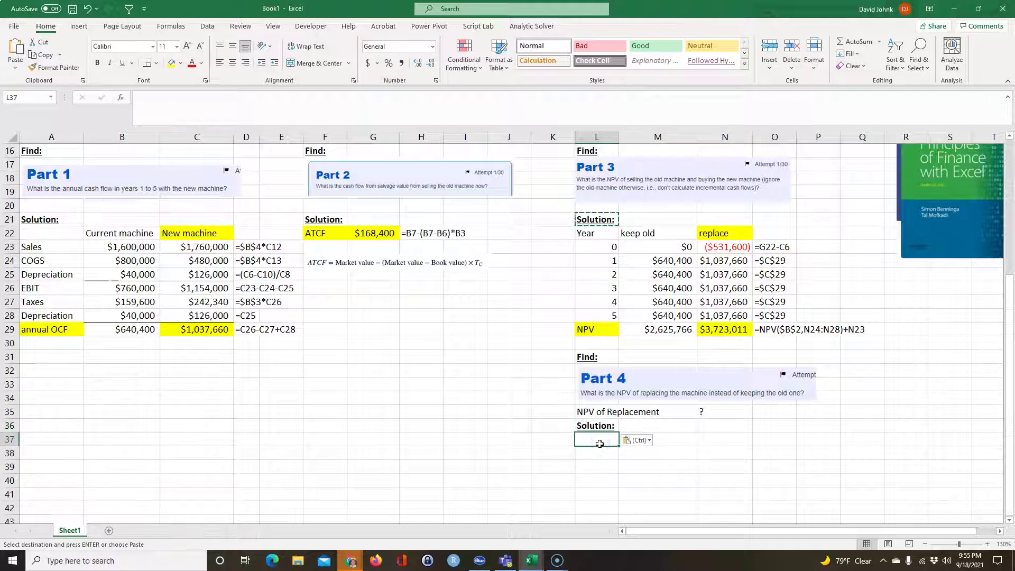
type("=")
left_click(590, 410)
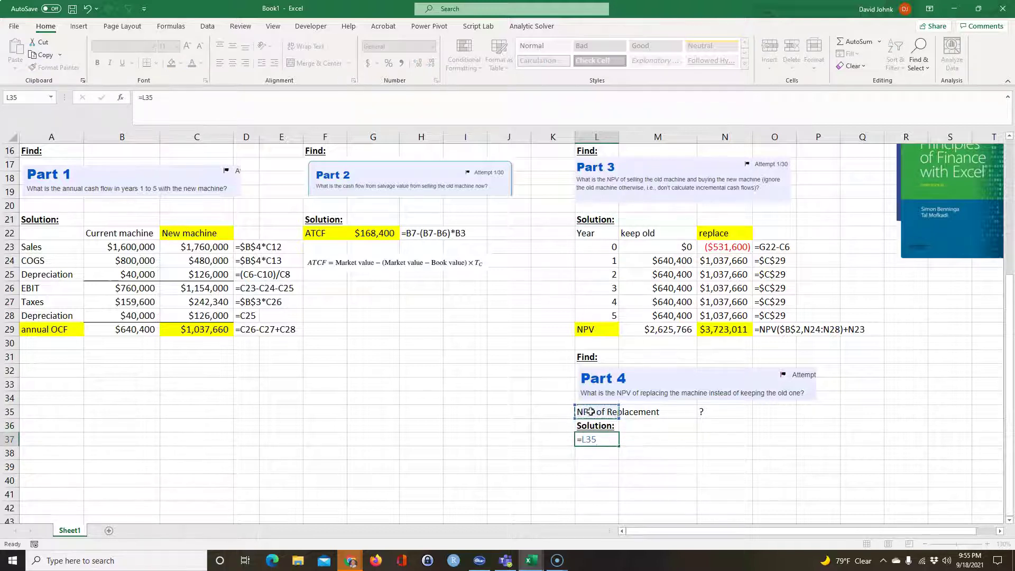
key("Return")
Compute the replacement NPV in N37 as =N29-M29, with formula text beside it.
left_click(720, 440)
type("=")
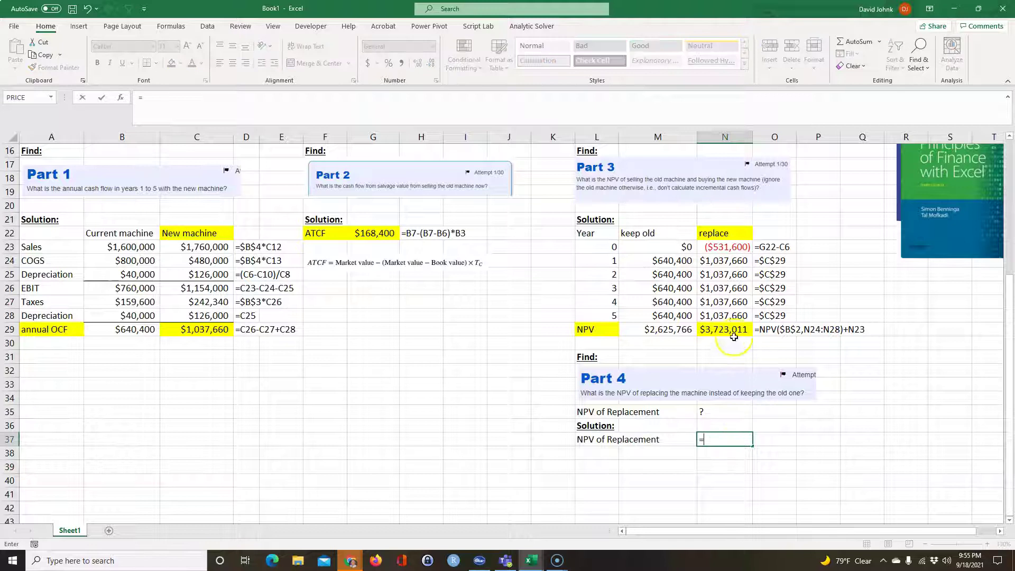
left_click(724, 329)
type("-")
left_click(666, 329)
key("Return")
left_click(773, 331)
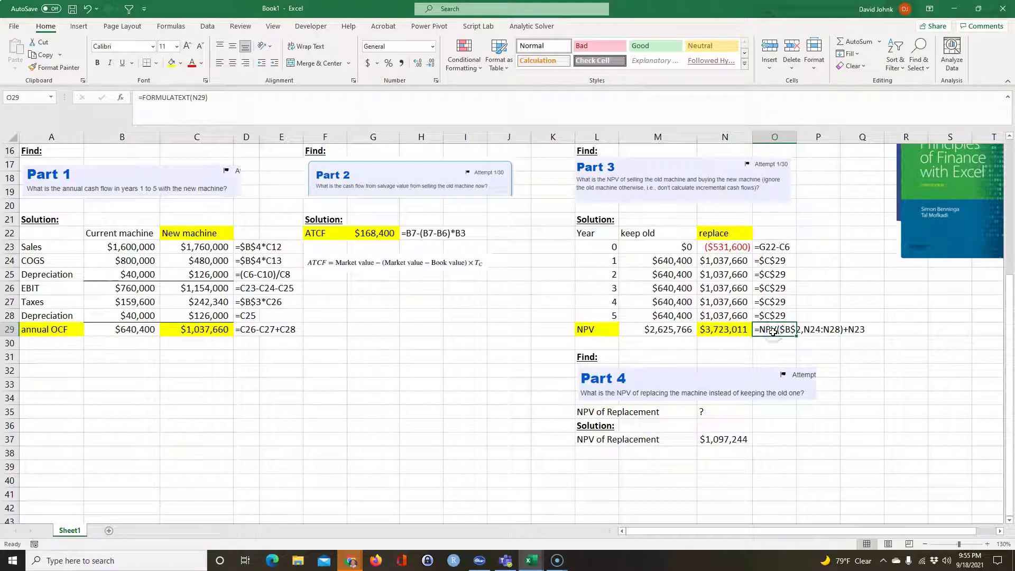
key("ctrl+c")
left_click(765, 439)
key("ctrl+v")
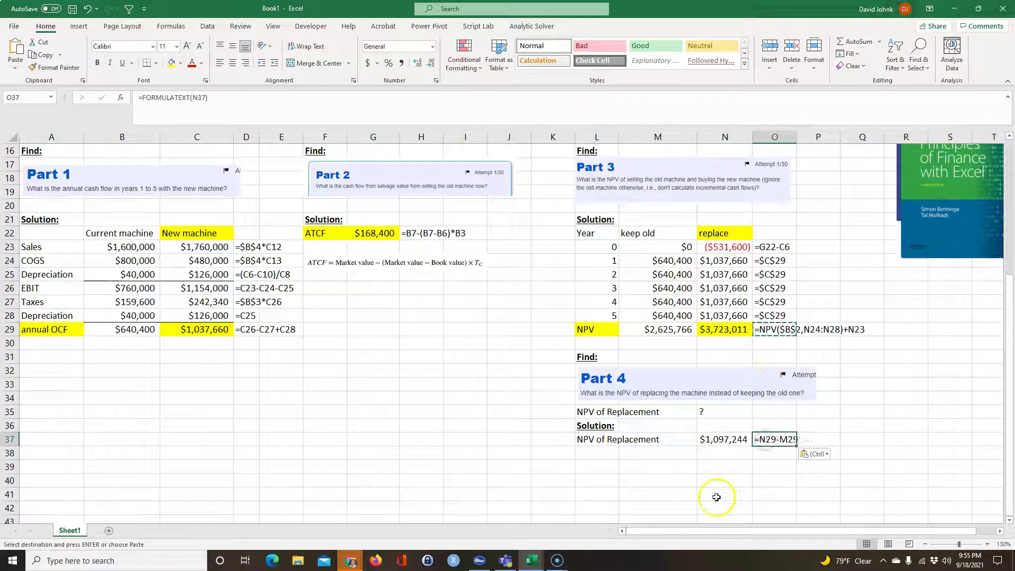
Highlight the L37:N37 answer row, $1,097,244, in yellow.
left_click_drag(578, 439, 724, 439)
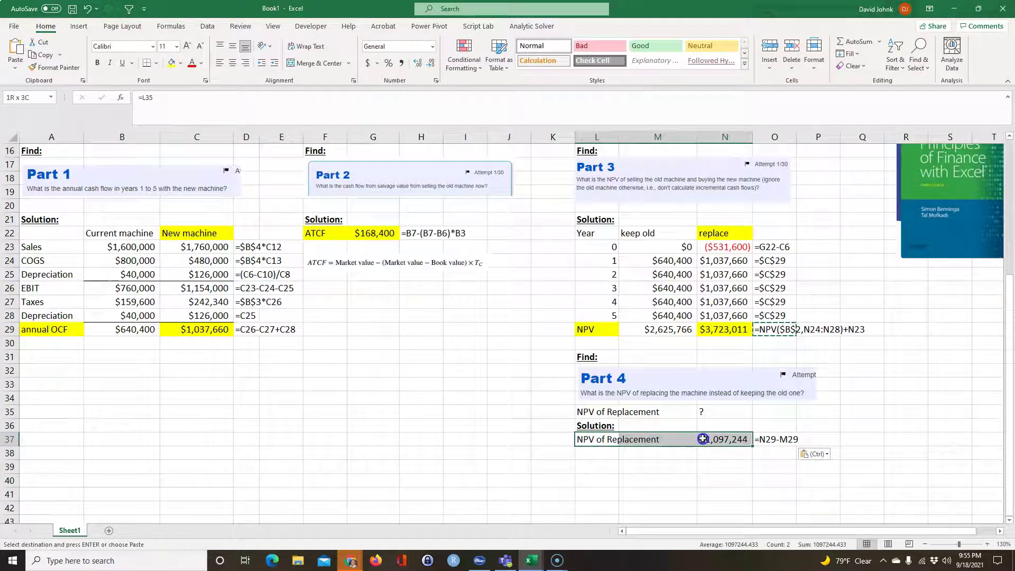
left_click(173, 64)
left_click(403, 397)
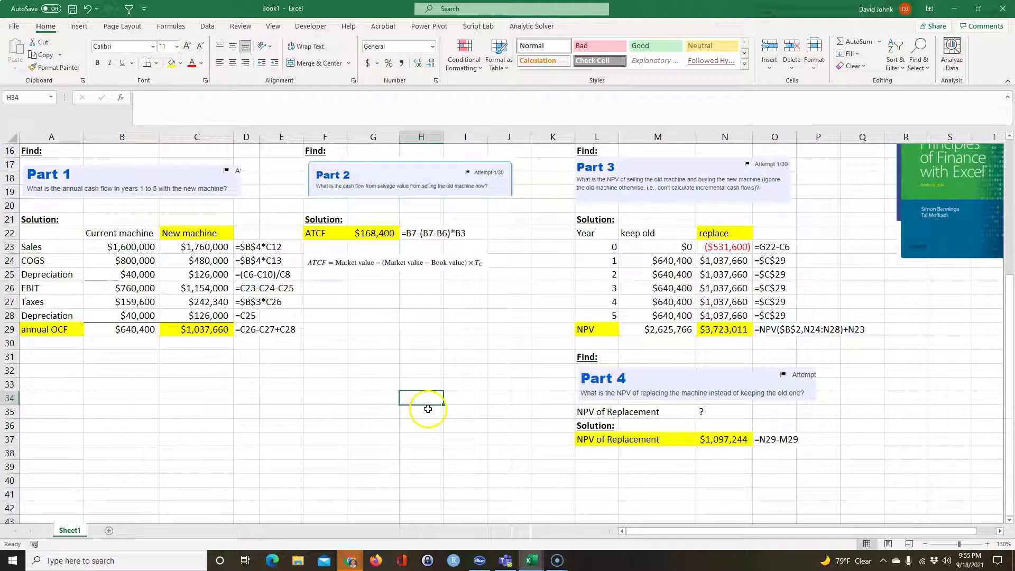
left_click(727, 442)
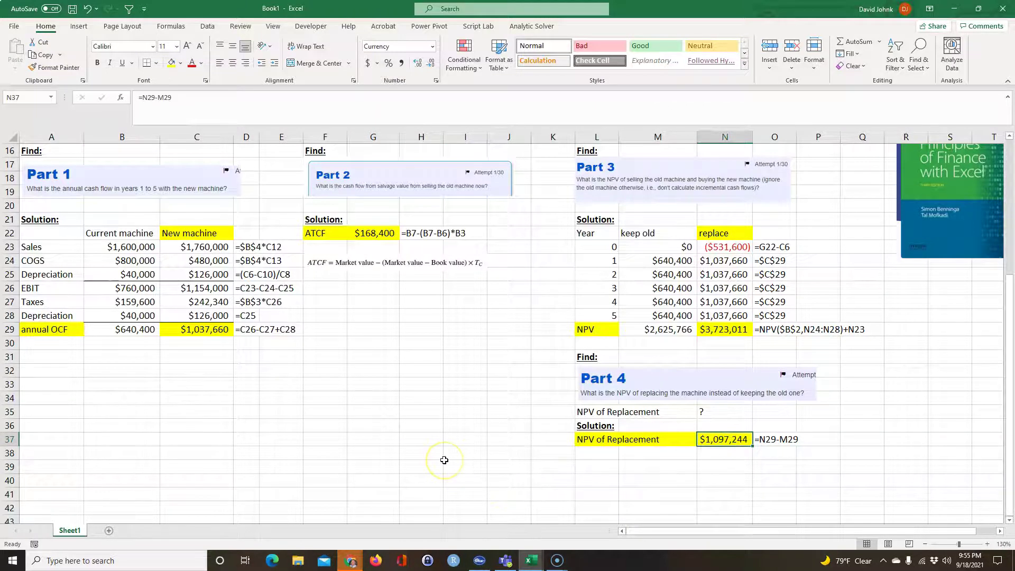
scroll(389, 406, "up", 5)
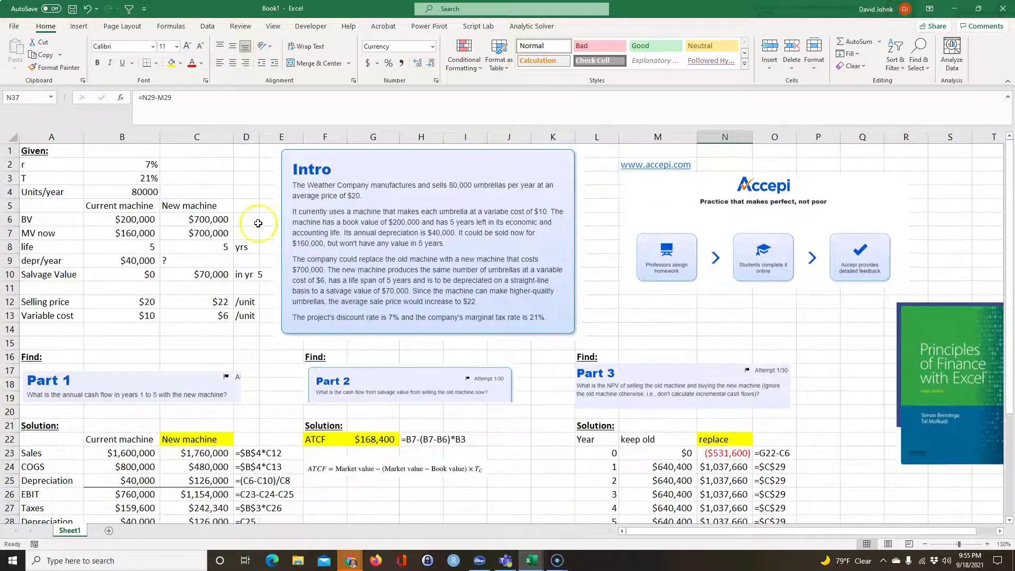